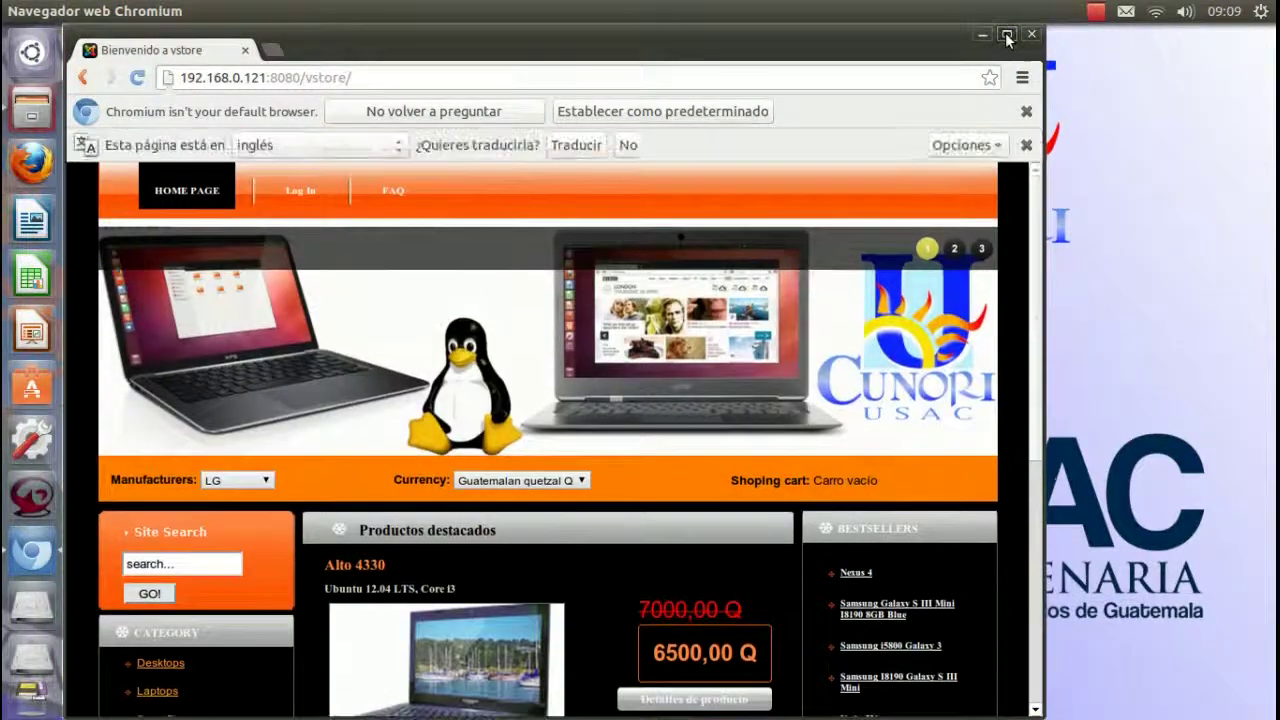
# Step: Maximize the browser window and dismiss the translation and default-browser prompts
pyautogui.click(1004, 33)
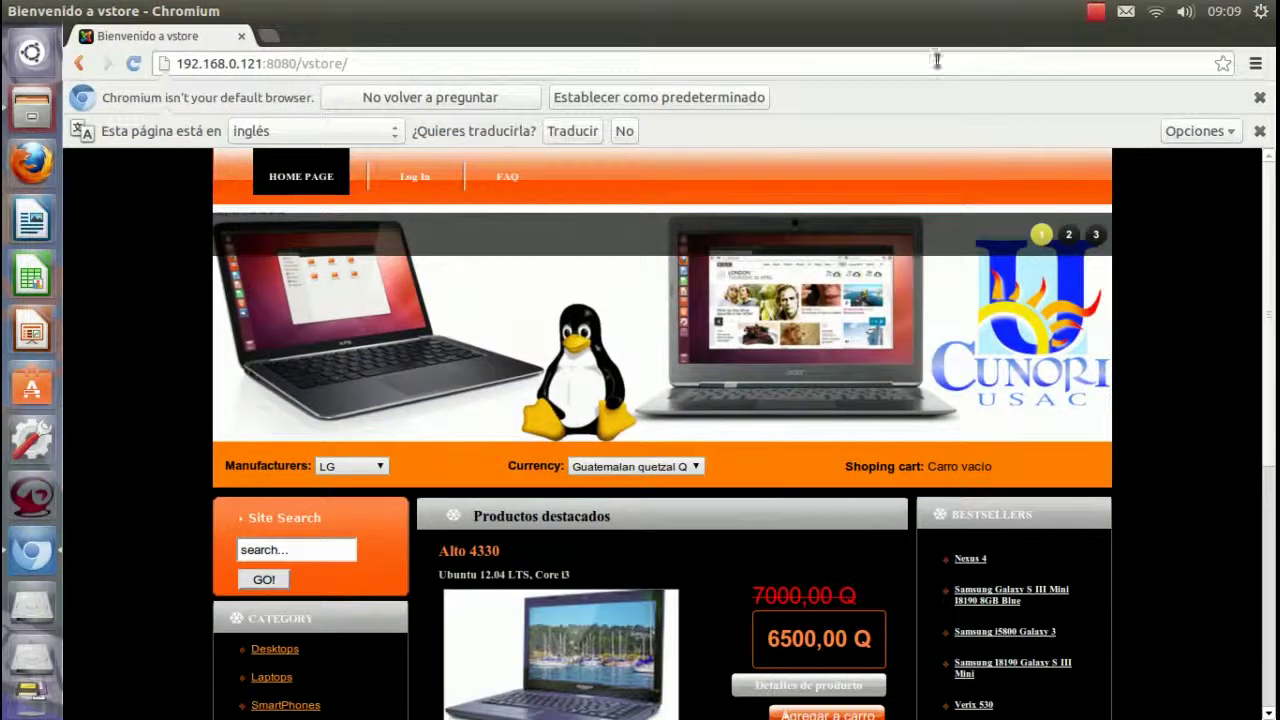
pyautogui.click(625, 131)
pyautogui.click(477, 96)
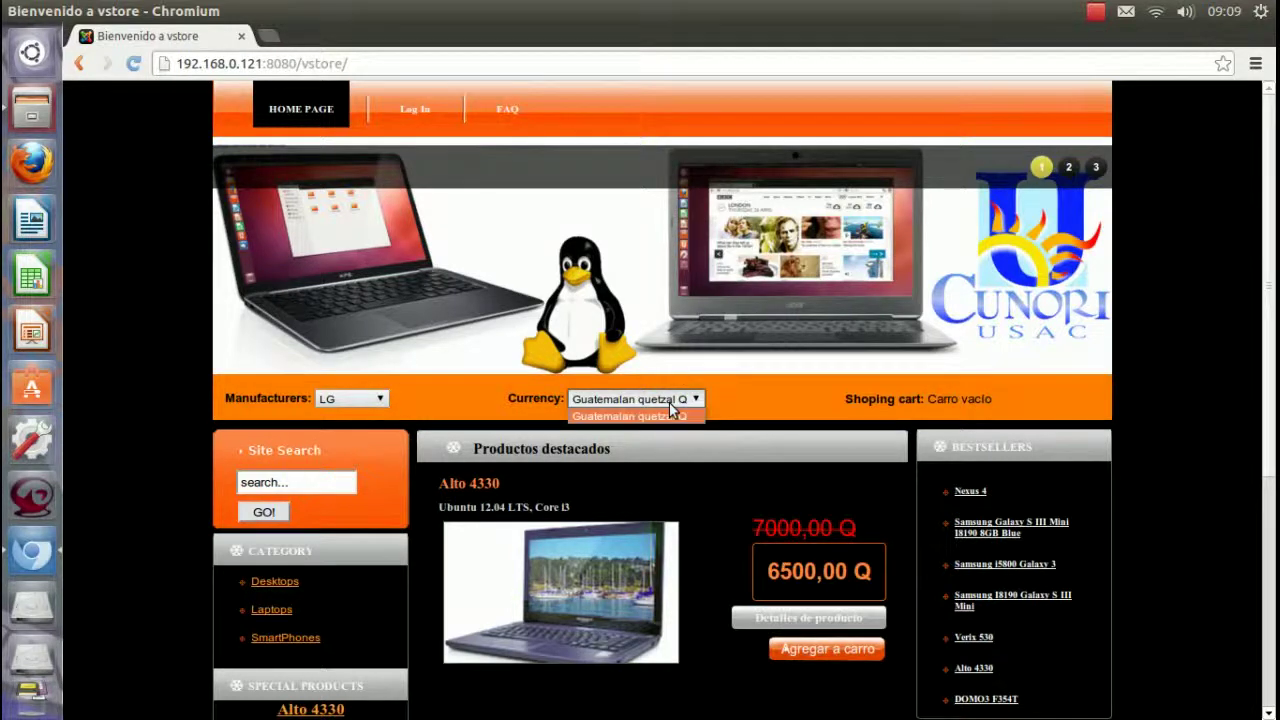
# Step: Open the store's administration page at 192.168.0.121:8080/vstore/administrator
pyautogui.click(368, 63)
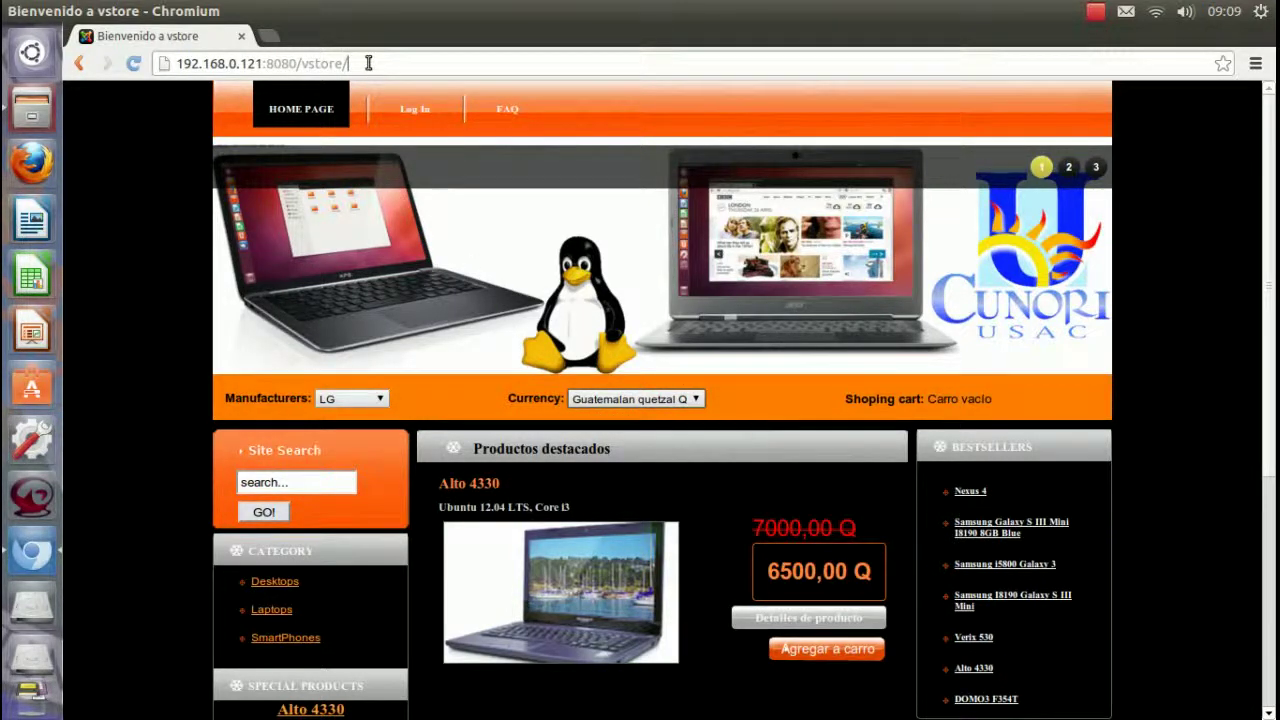
pyautogui.write('ad')
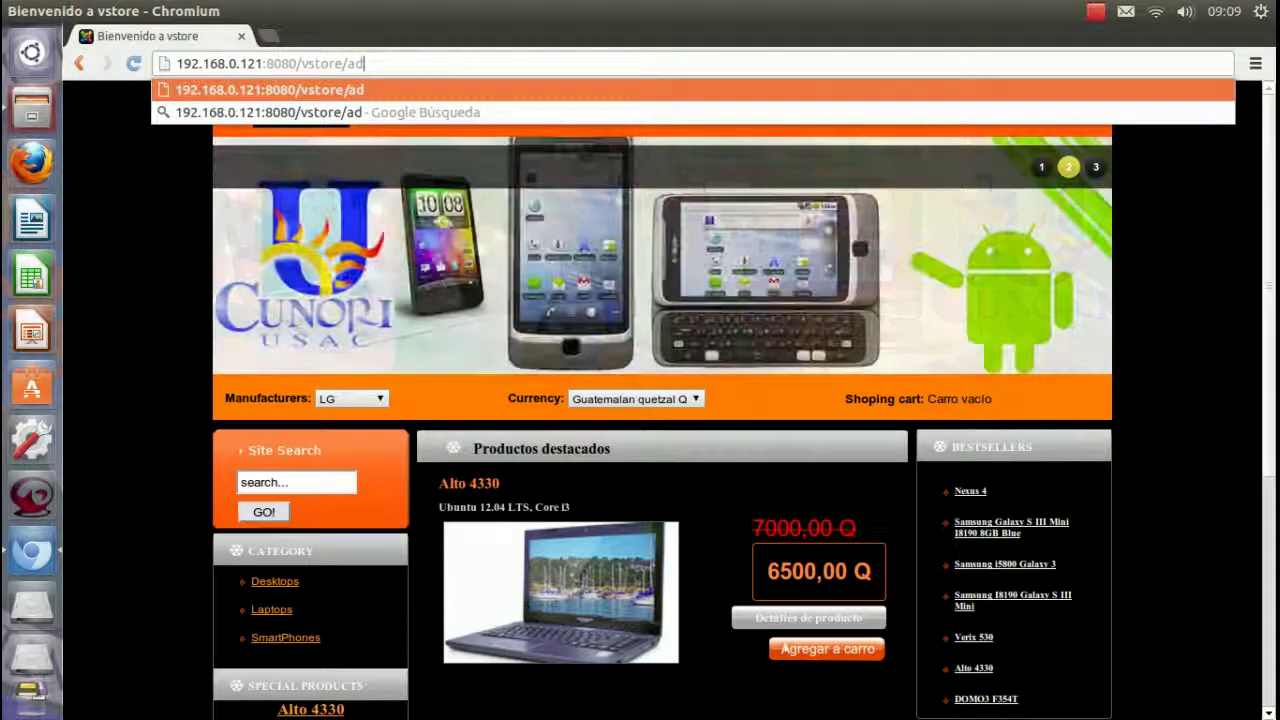
pyautogui.write('ministr')
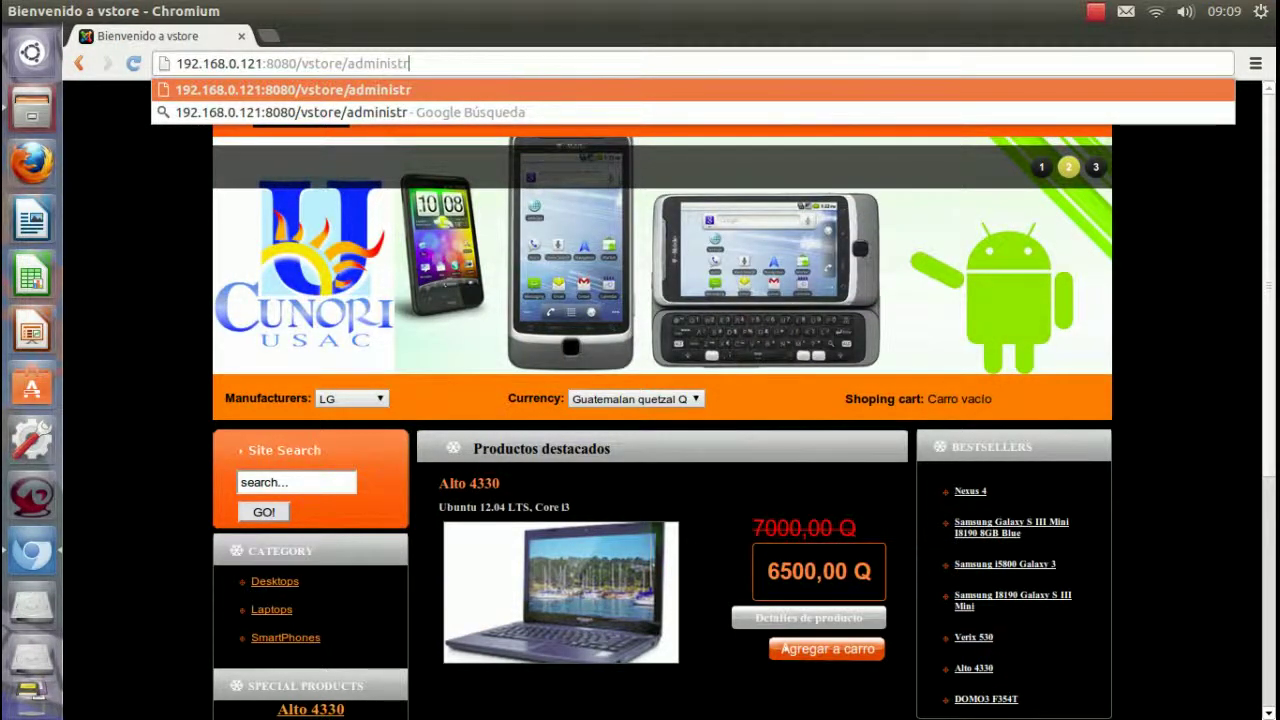
pyautogui.write('ator')
pyautogui.press('Return')
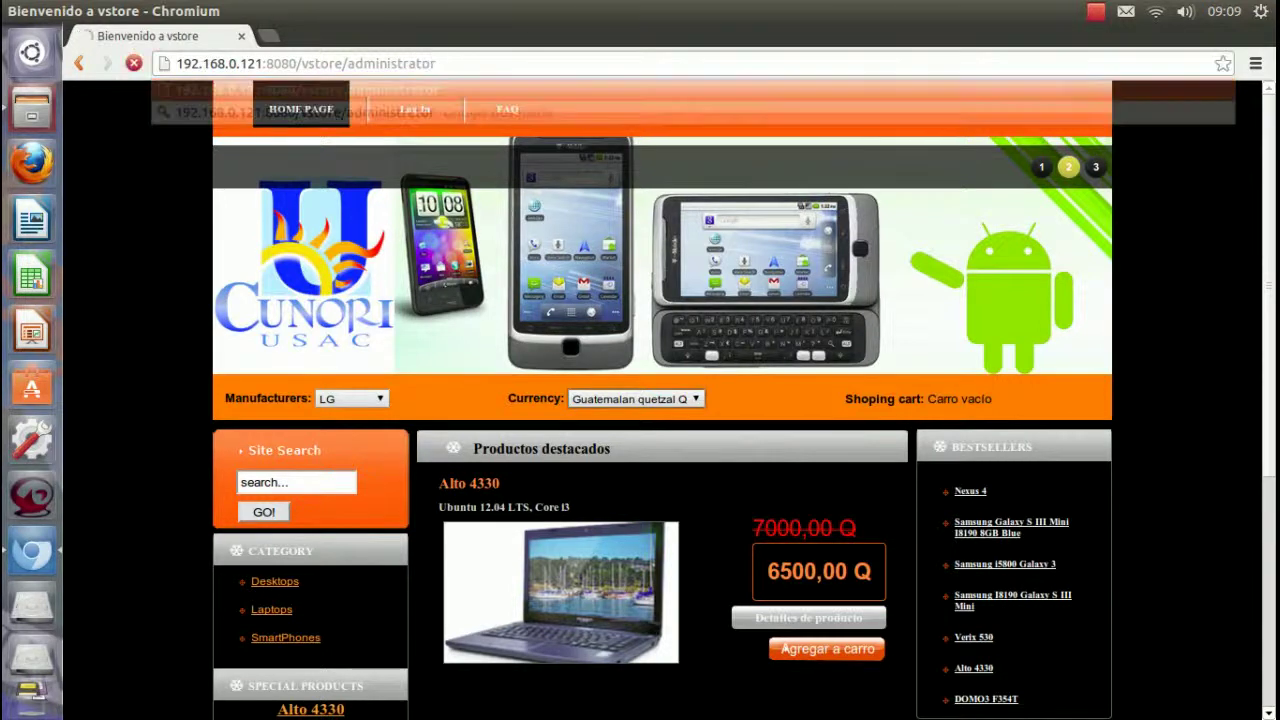
# Step: Log in to the administration area with the administrator username and password, declining to save the password or unlock the keyring
pyautogui.write('ad')
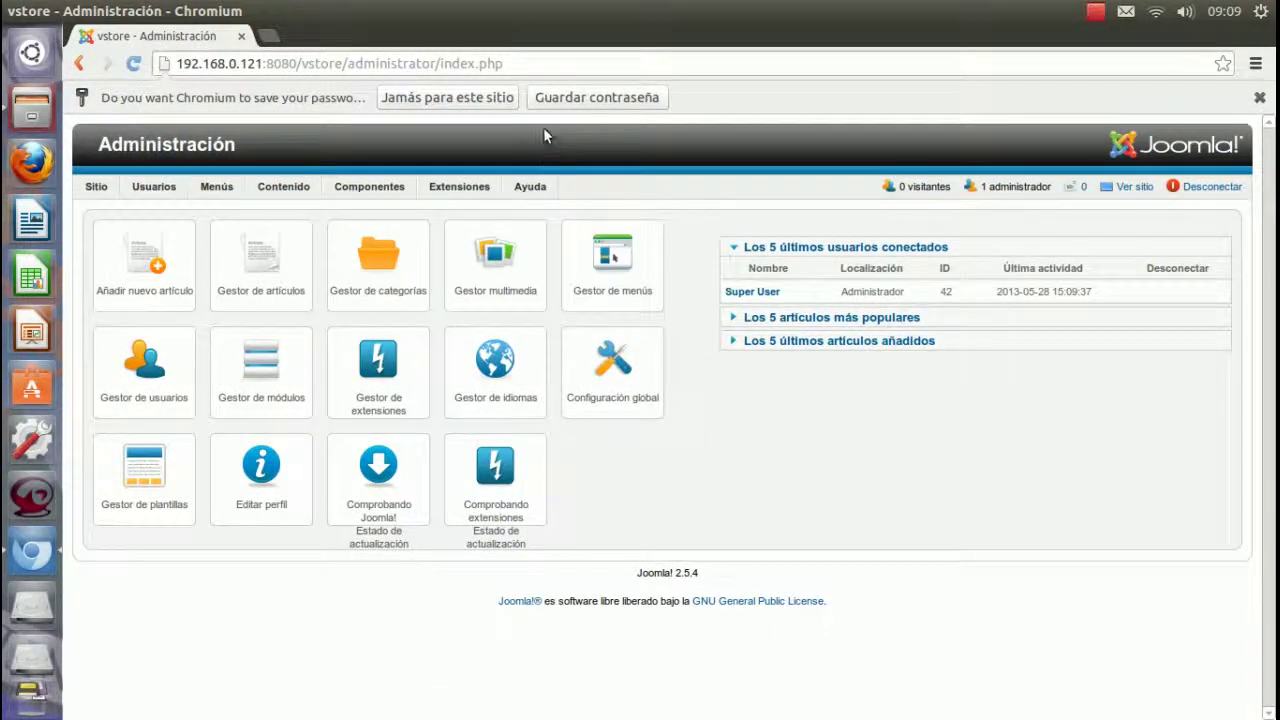
pyautogui.click(494, 106)
pyautogui.moveTo(443, 158)
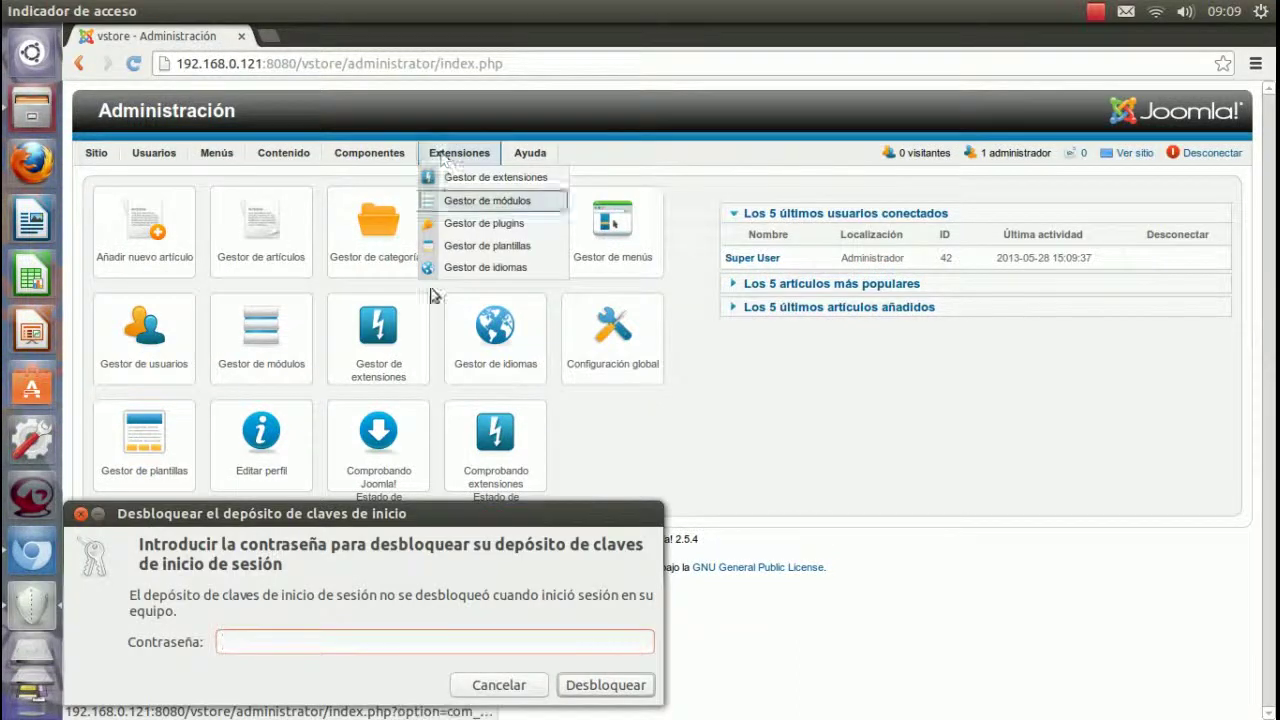
pyautogui.click(509, 684)
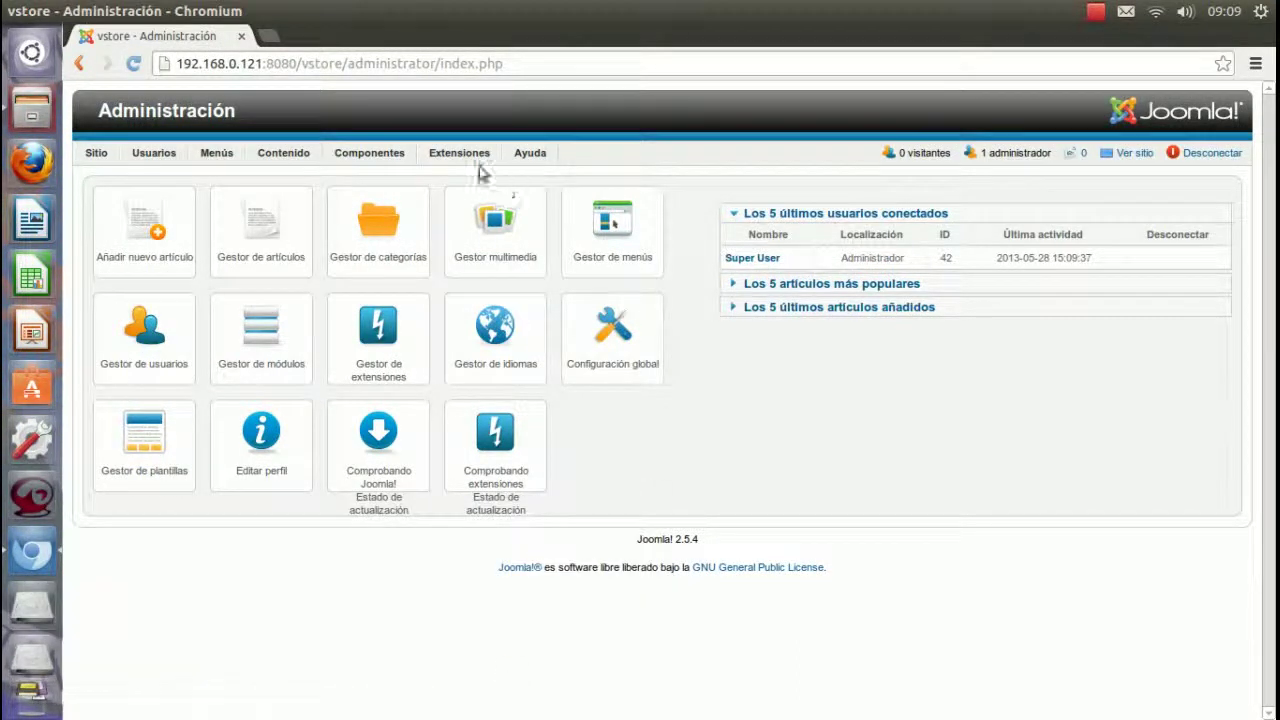
# Step: Open the VirtueMart component and show its list of product categories
pyautogui.moveTo(459, 156)
pyautogui.moveTo(369, 153)
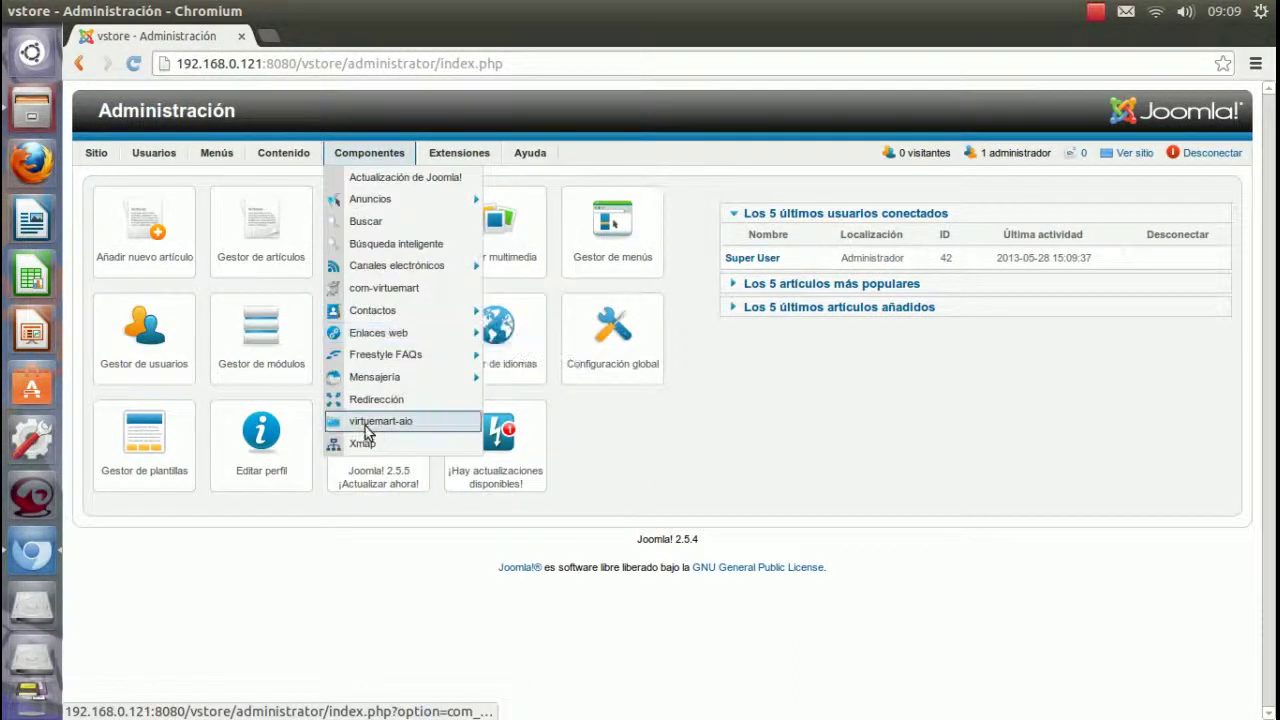
pyautogui.moveTo(393, 340)
pyautogui.click(386, 290)
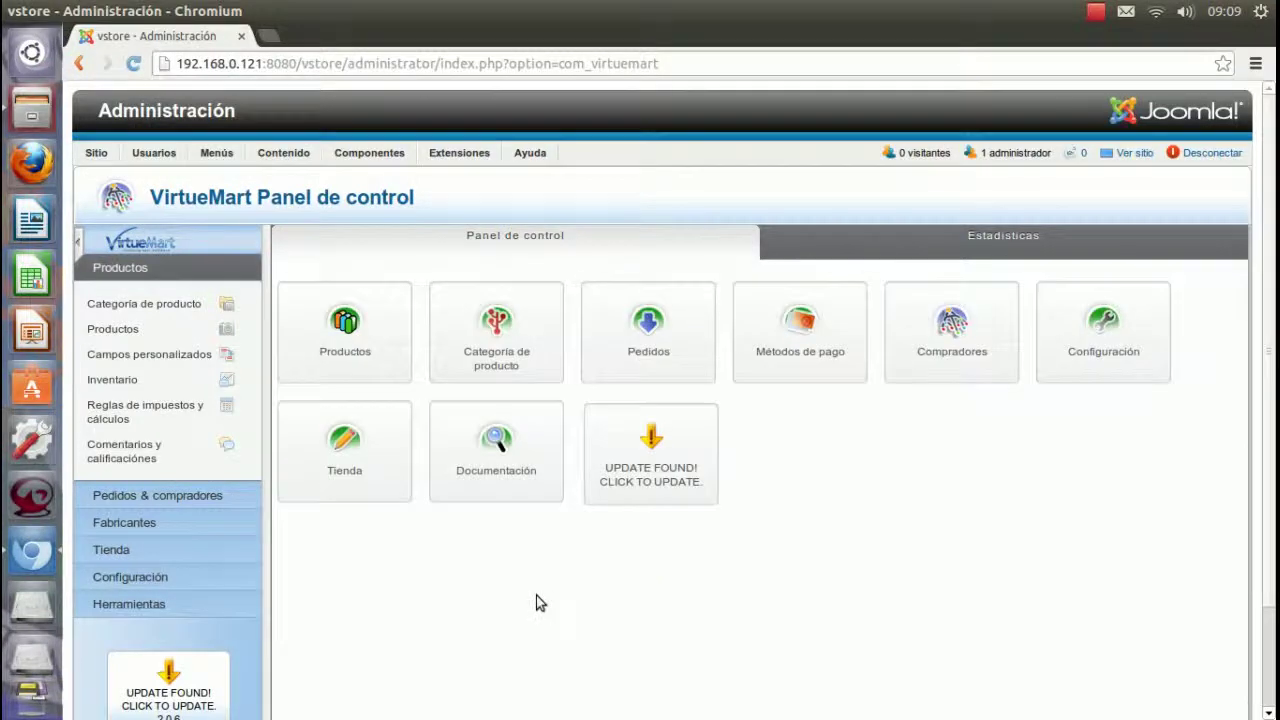
pyautogui.click(494, 358)
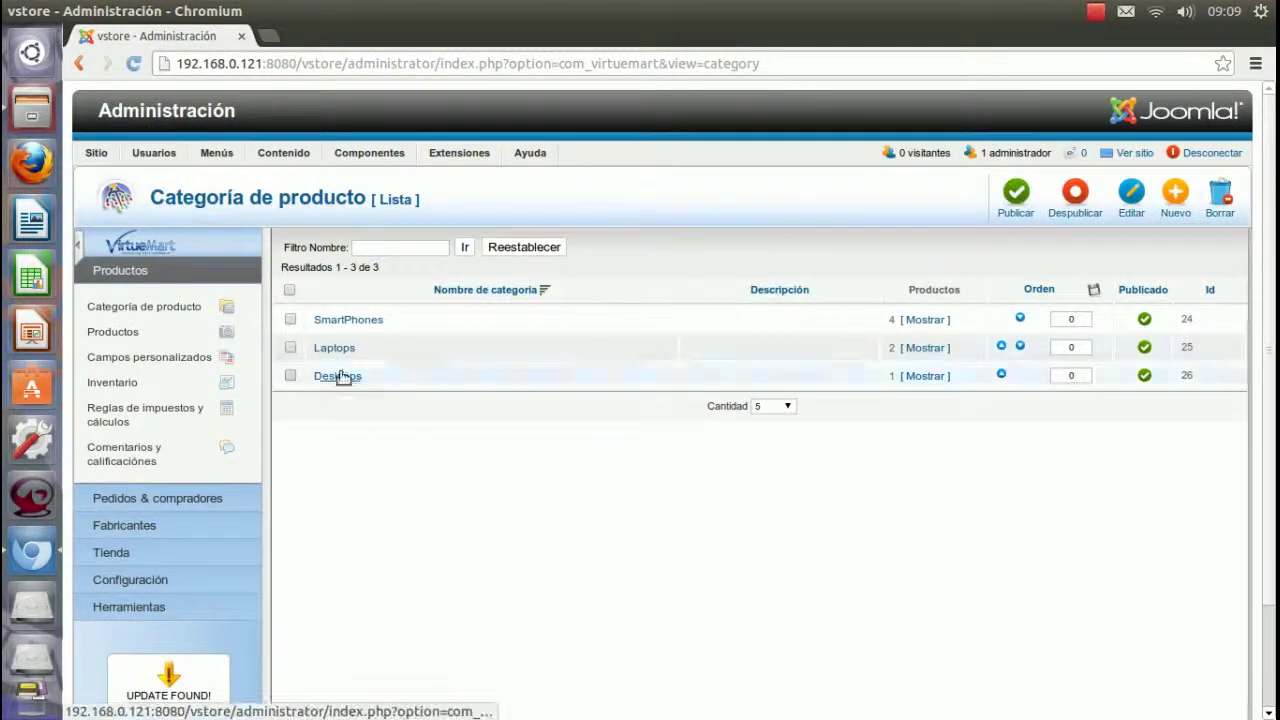
# Step: Examine the SmartPhones category's form, image and file upload chooser without uploading anything, and return to the category list
pyautogui.click(338, 321)
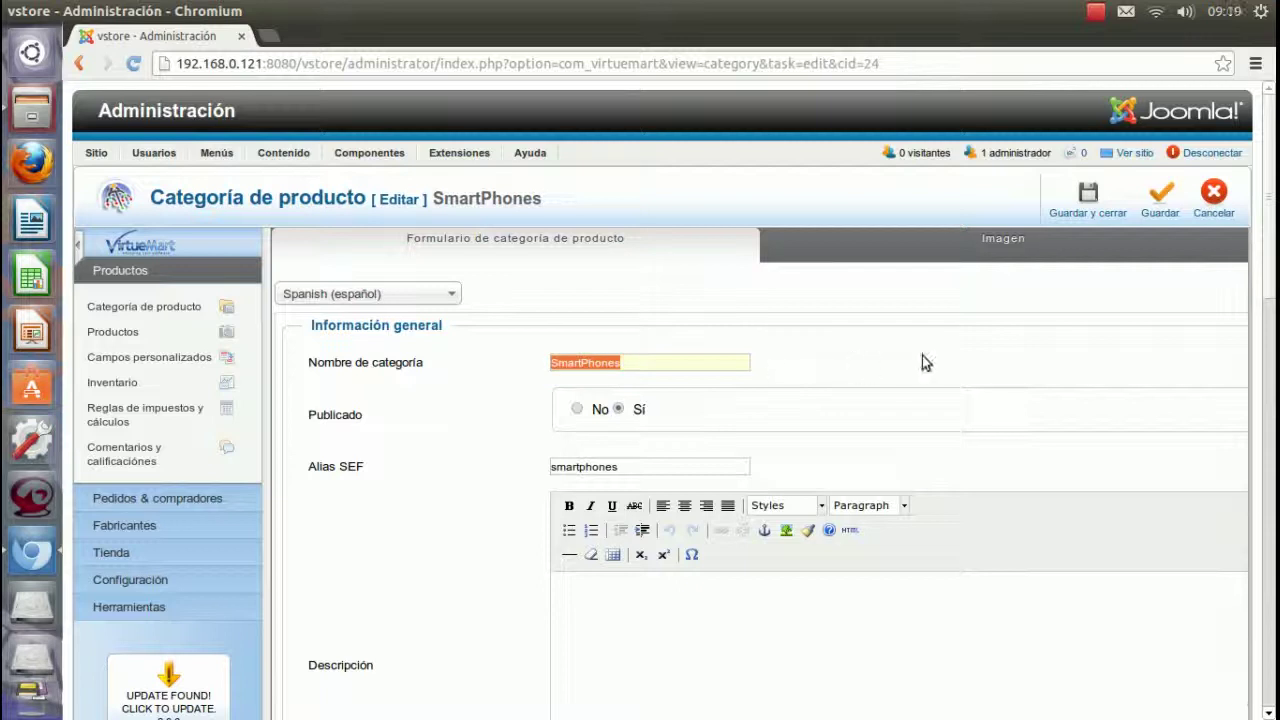
pyautogui.scroll(-2, 923, 354)
pyautogui.scroll(2, 923, 354)
pyautogui.click(906, 256)
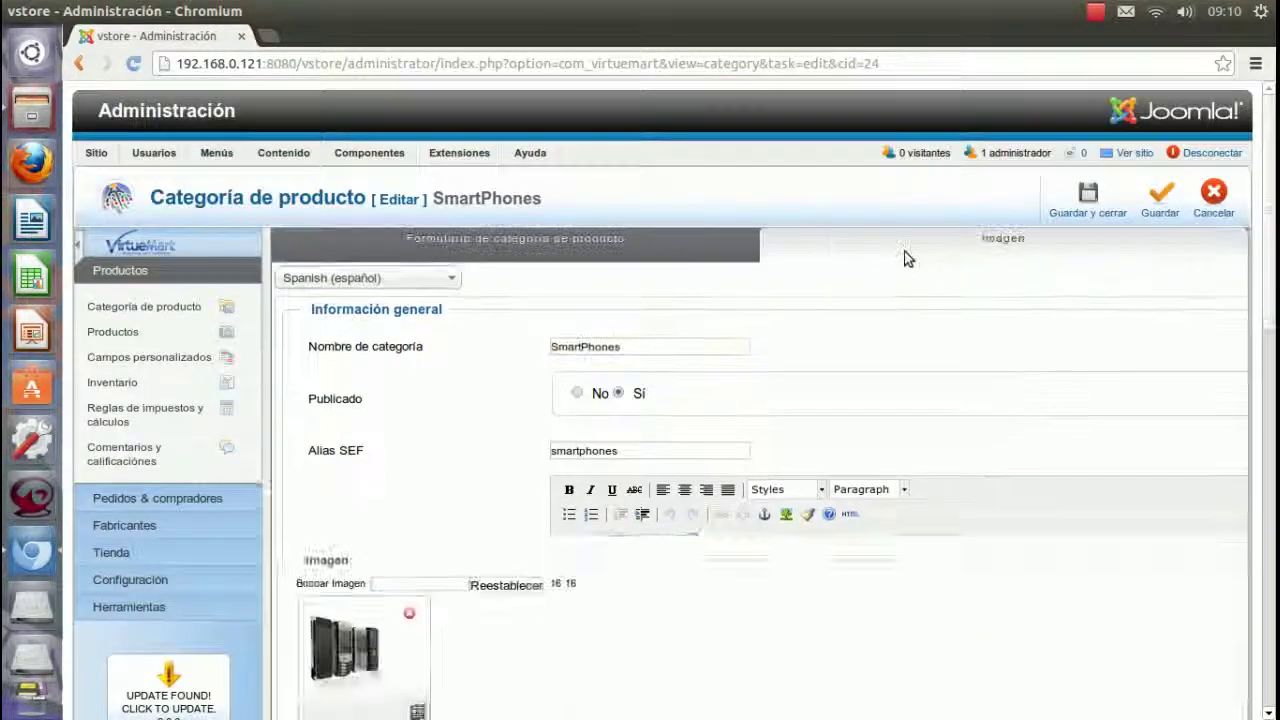
pyautogui.scroll(-10, 654, 369)
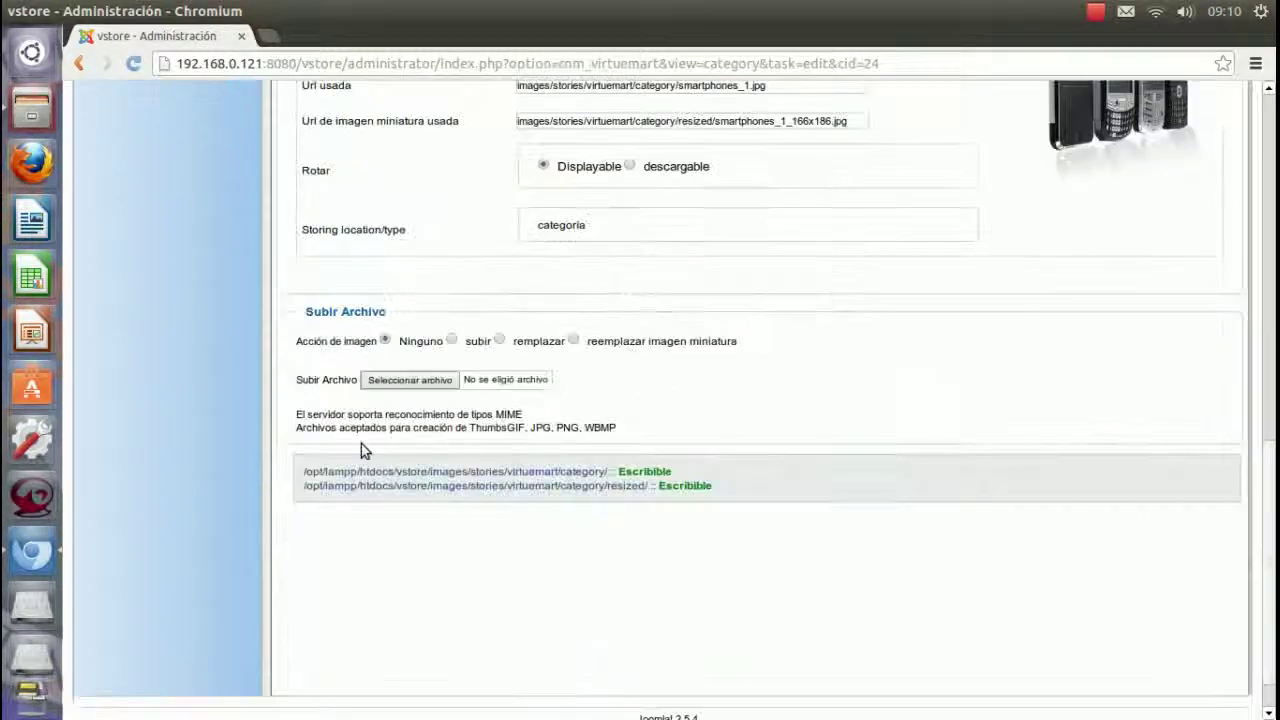
pyautogui.click(368, 381)
pyautogui.click(925, 694)
pyautogui.scroll(10, 923, 651)
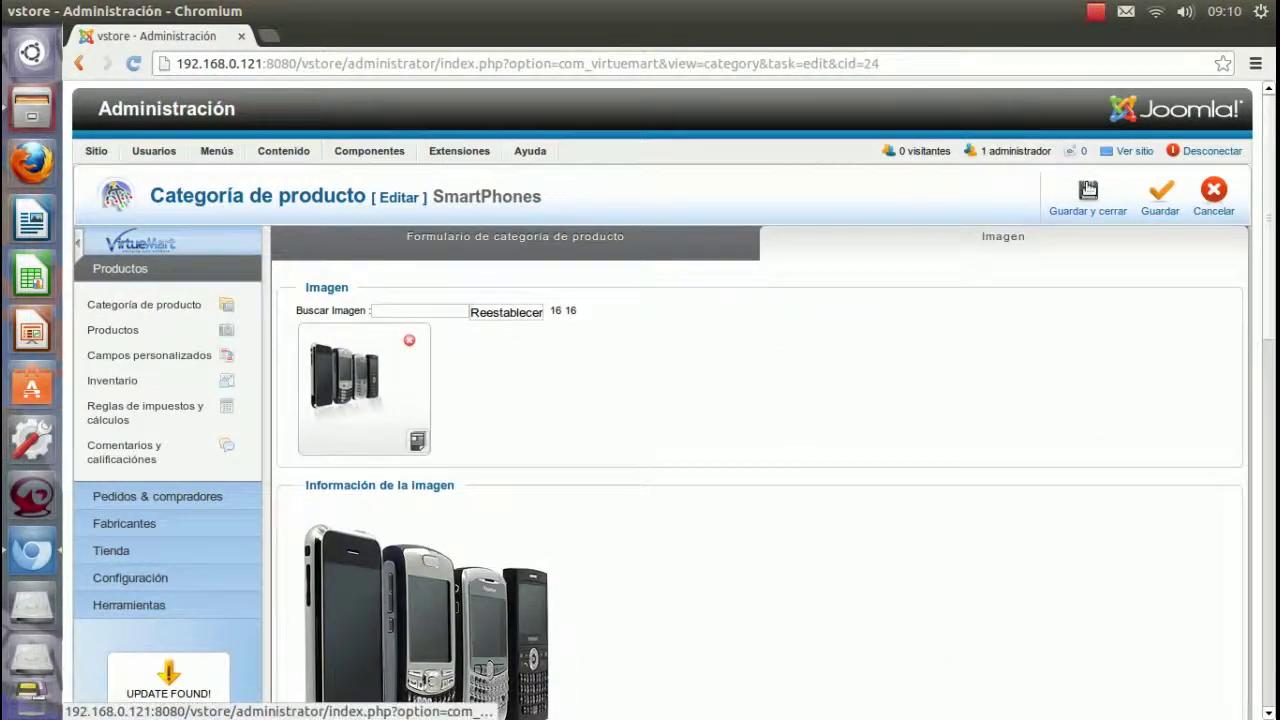
pyautogui.click(79, 63)
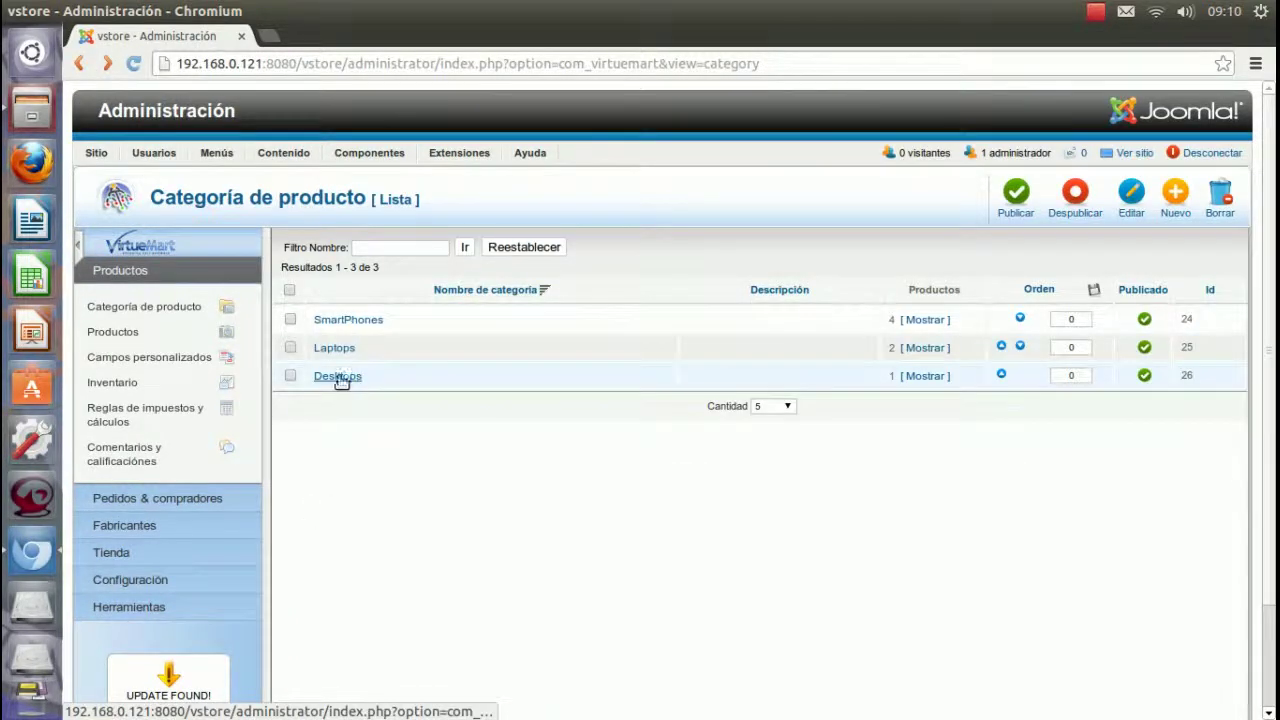
# Step: Examine the Laptops category's image settings and file upload chooser without choosing a file
pyautogui.click(330, 350)
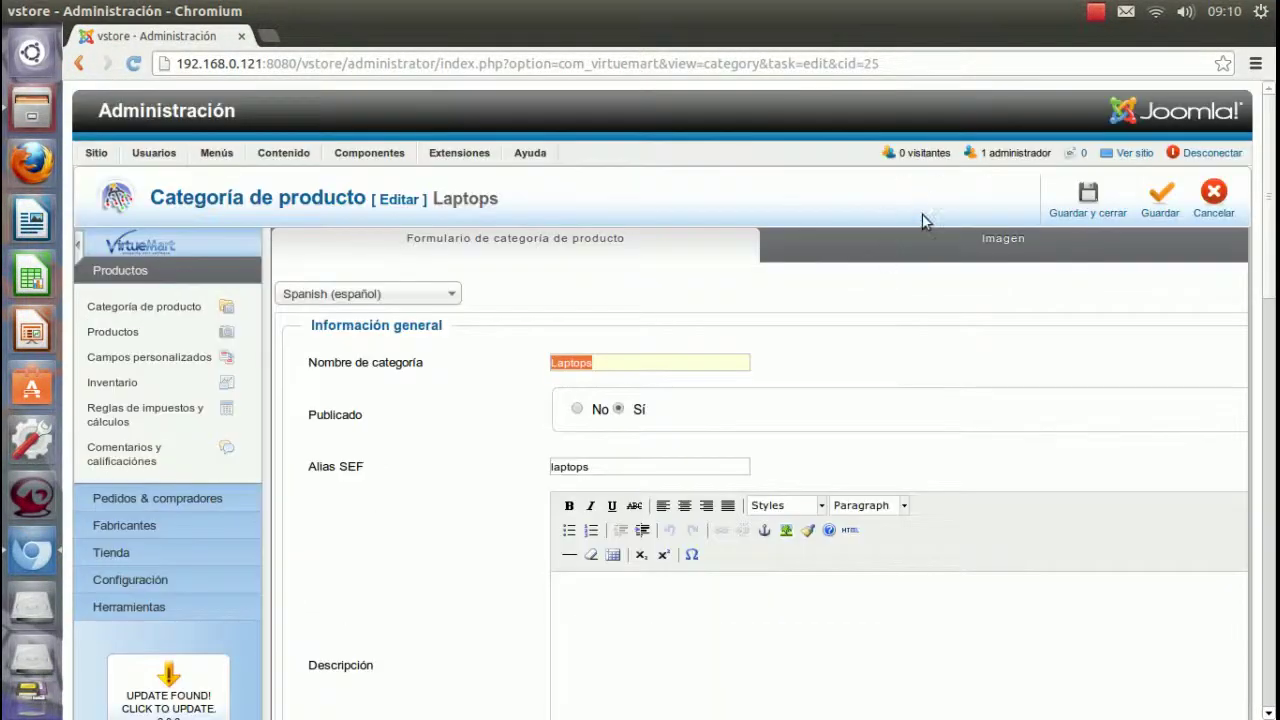
pyautogui.click(916, 236)
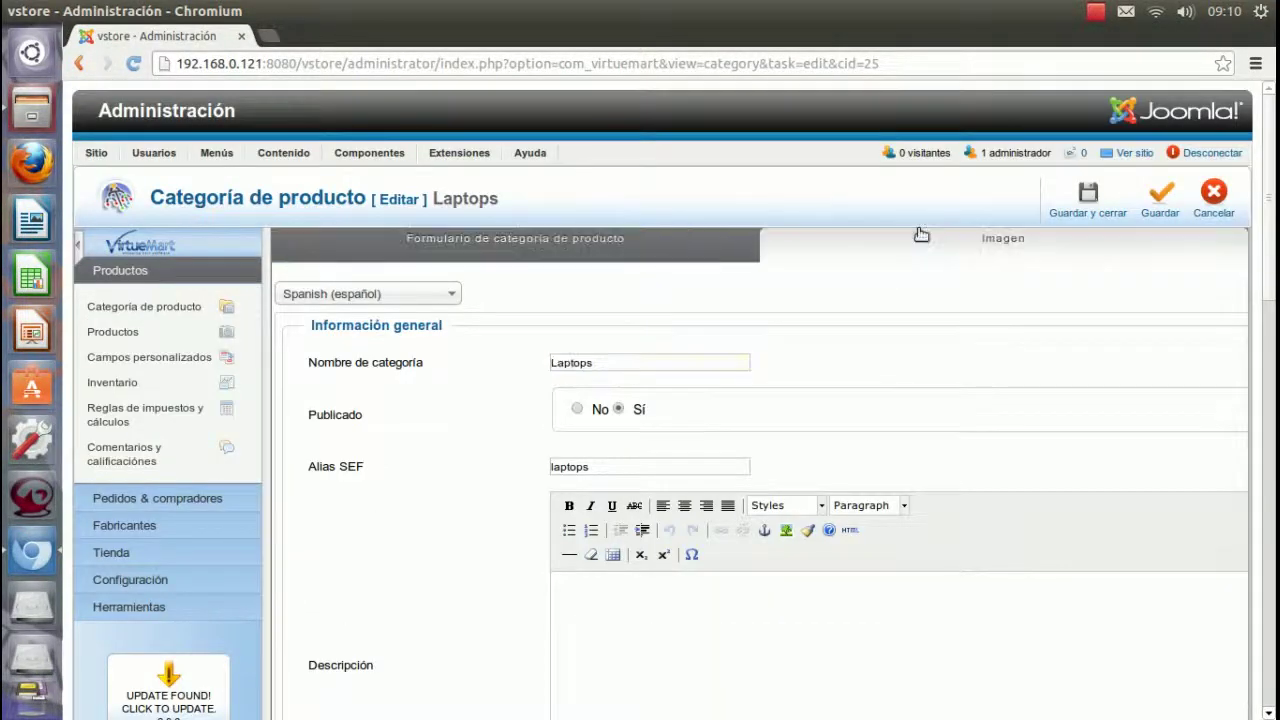
pyautogui.scroll(-5, 534, 348)
pyautogui.scroll(-5, 536, 376)
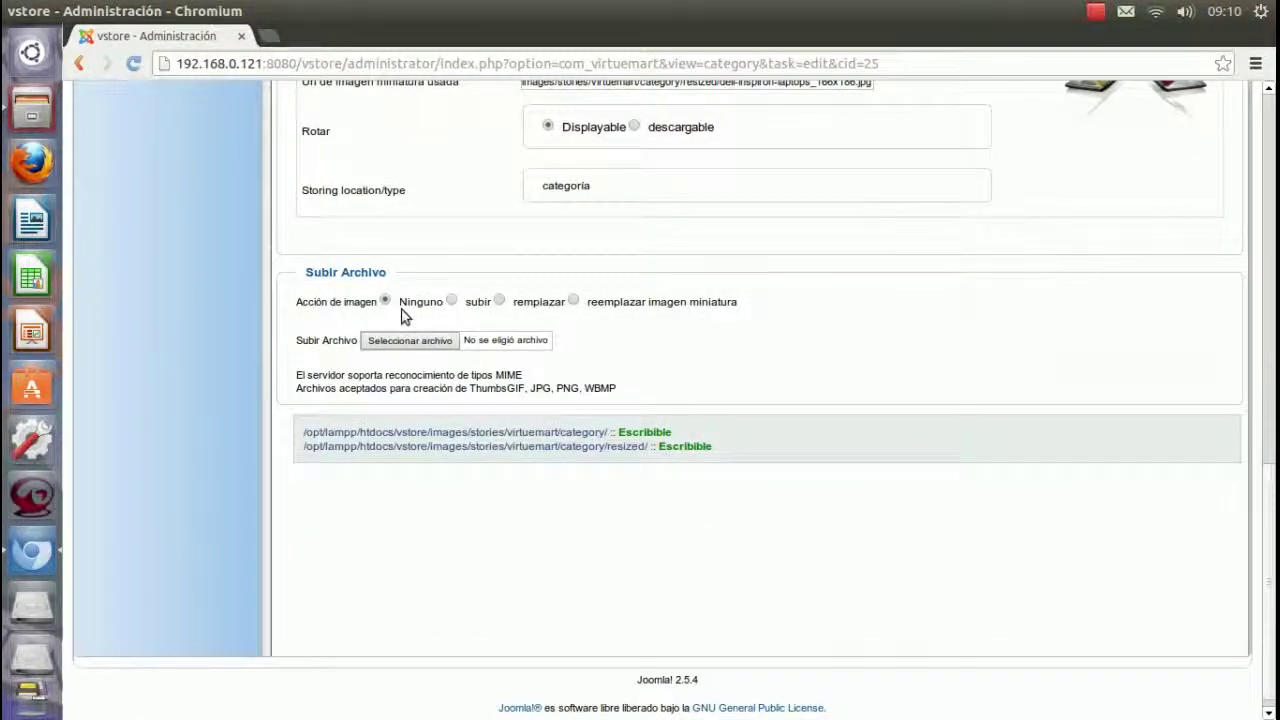
pyautogui.scroll(4, 768, 421)
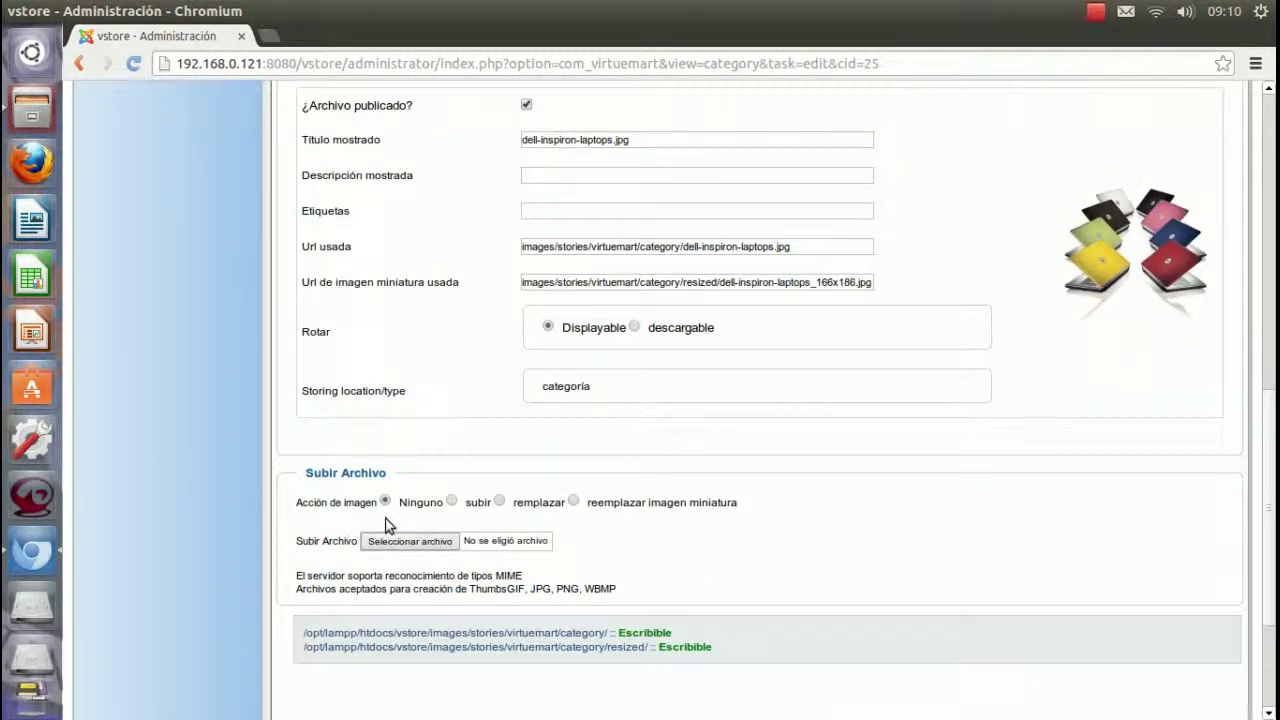
pyautogui.click(399, 550)
pyautogui.click(927, 694)
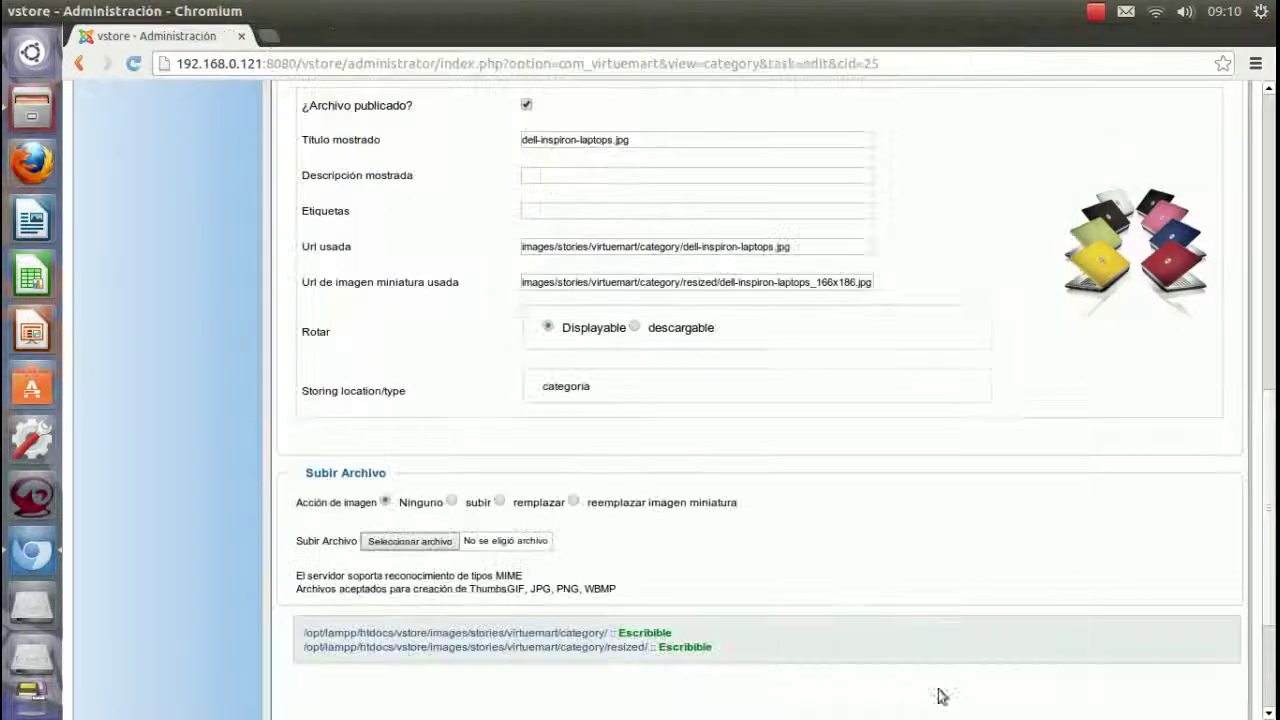
pyautogui.scroll(2, 869, 578)
pyautogui.scroll(10, 869, 578)
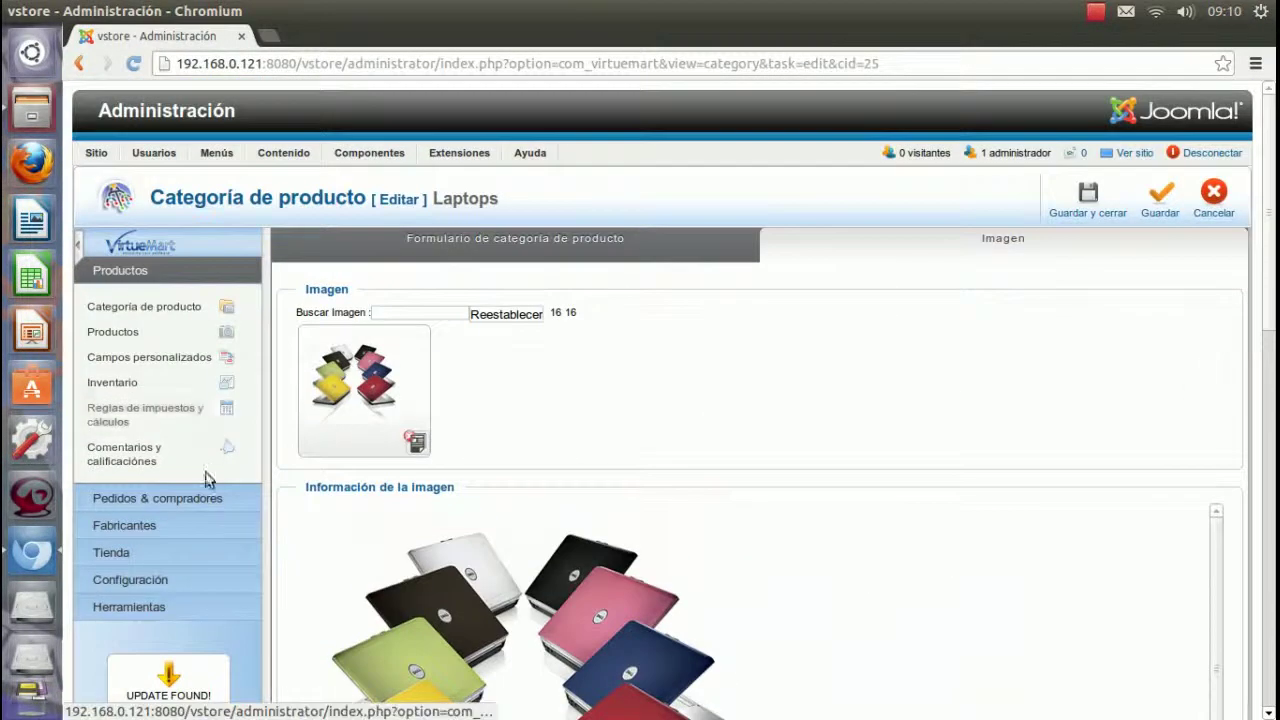
# Step: Return to the VirtueMart control panel and open the Verix 530 product for editing from the product list
pyautogui.moveTo(385, 156)
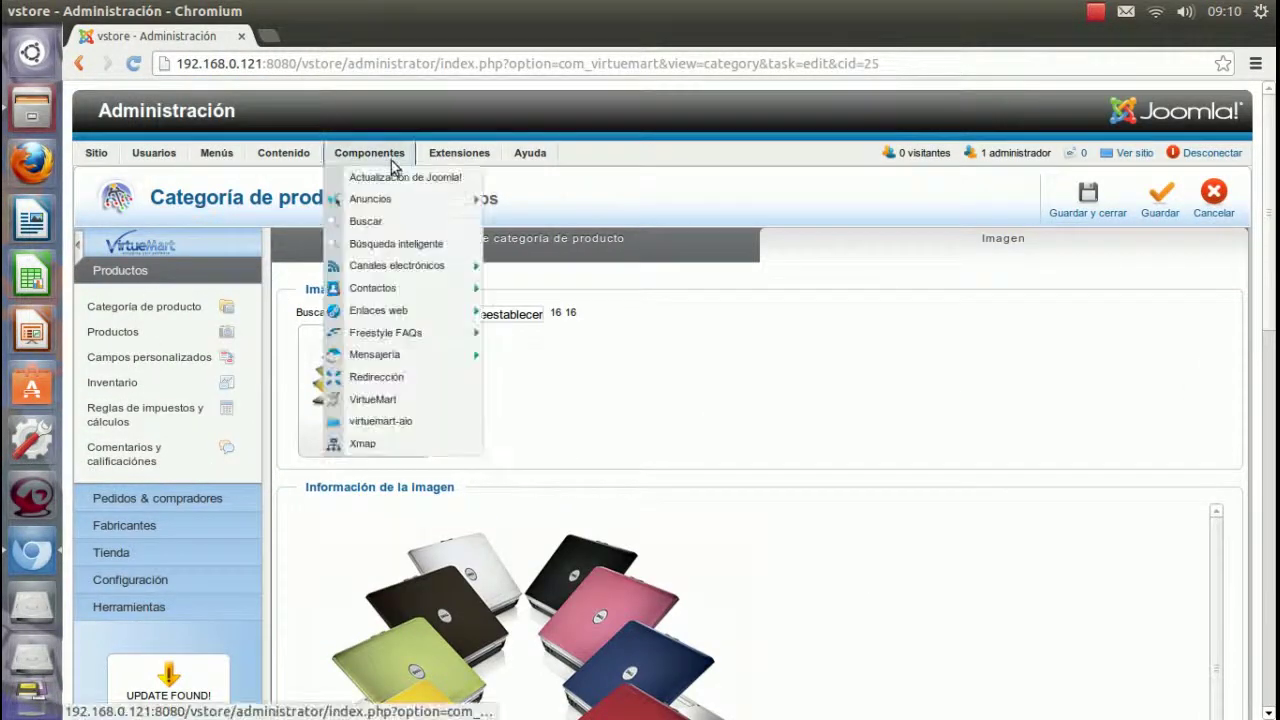
pyautogui.click(402, 405)
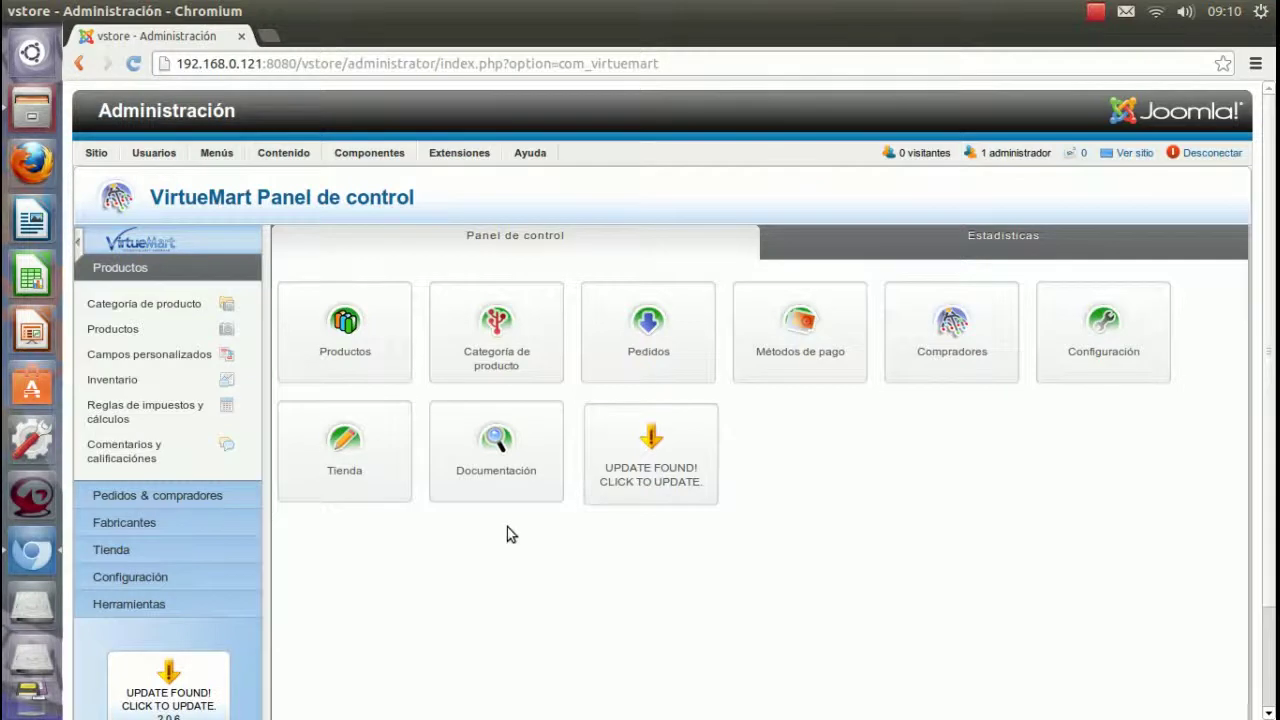
pyautogui.click(352, 346)
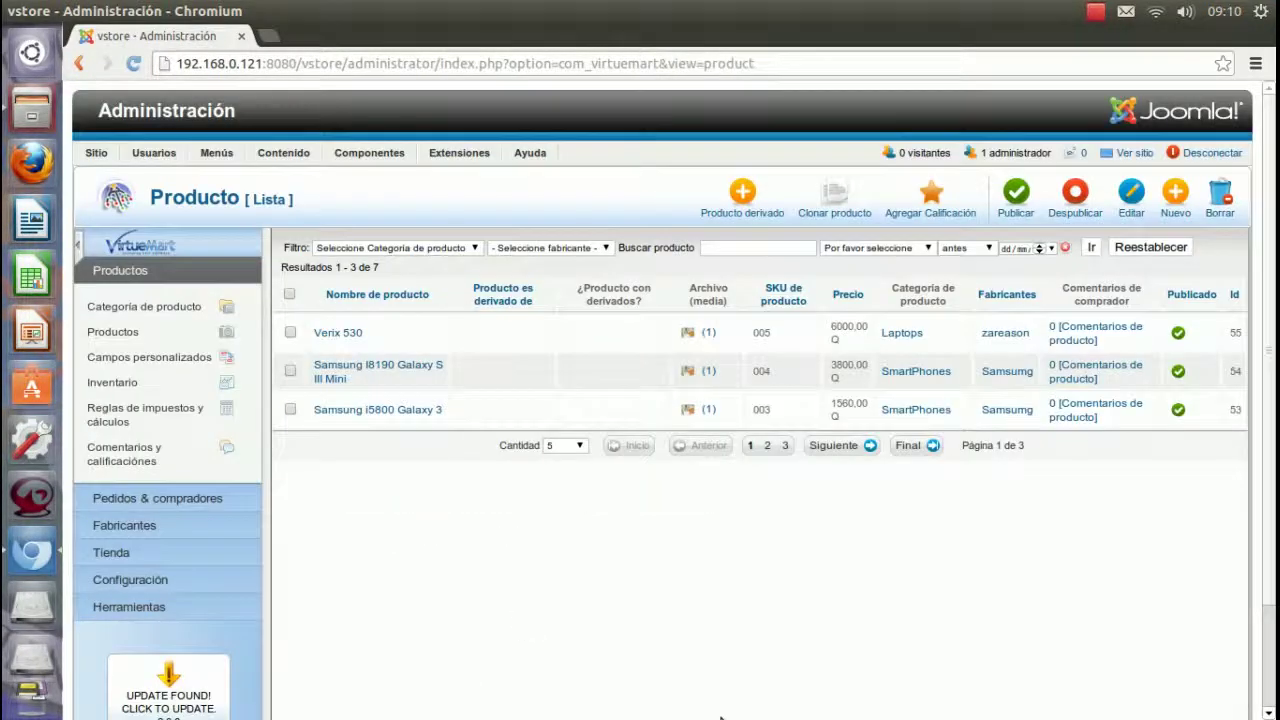
pyautogui.click(334, 332)
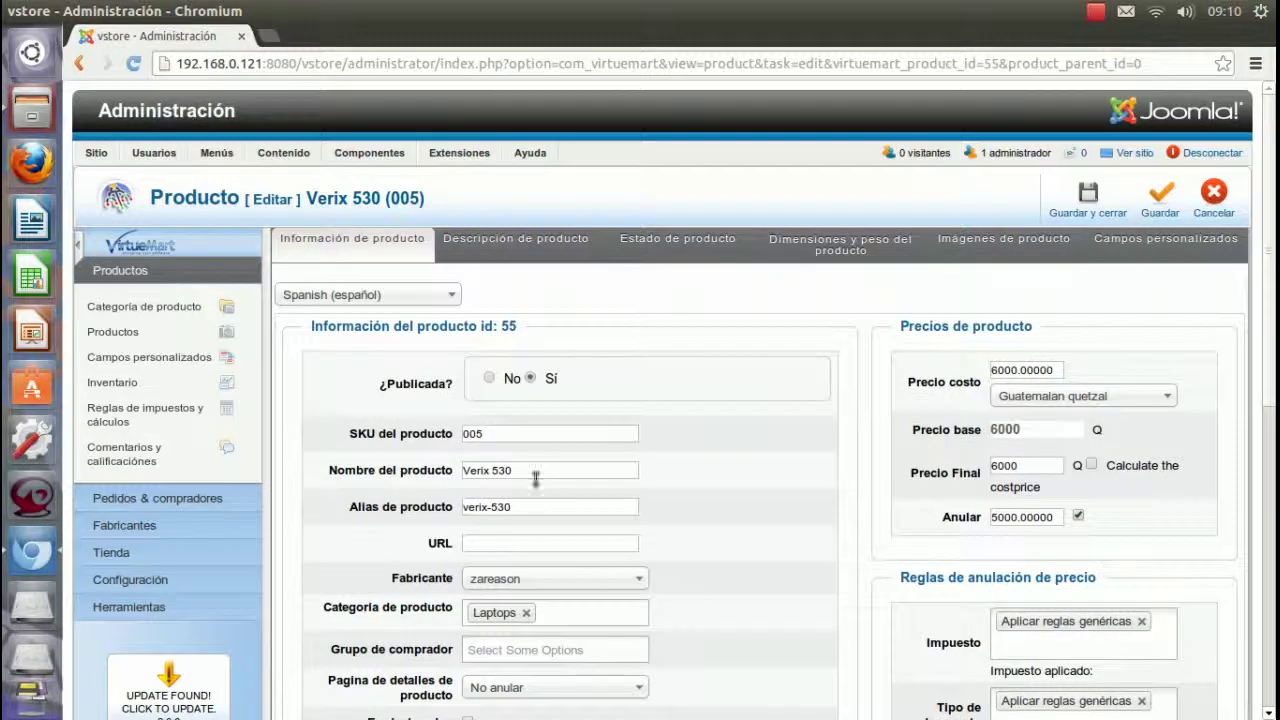
# Step: Review the Verix 530's product name, alias and assigned product category
pyautogui.moveTo(517, 470); pyautogui.dragTo(454, 470)
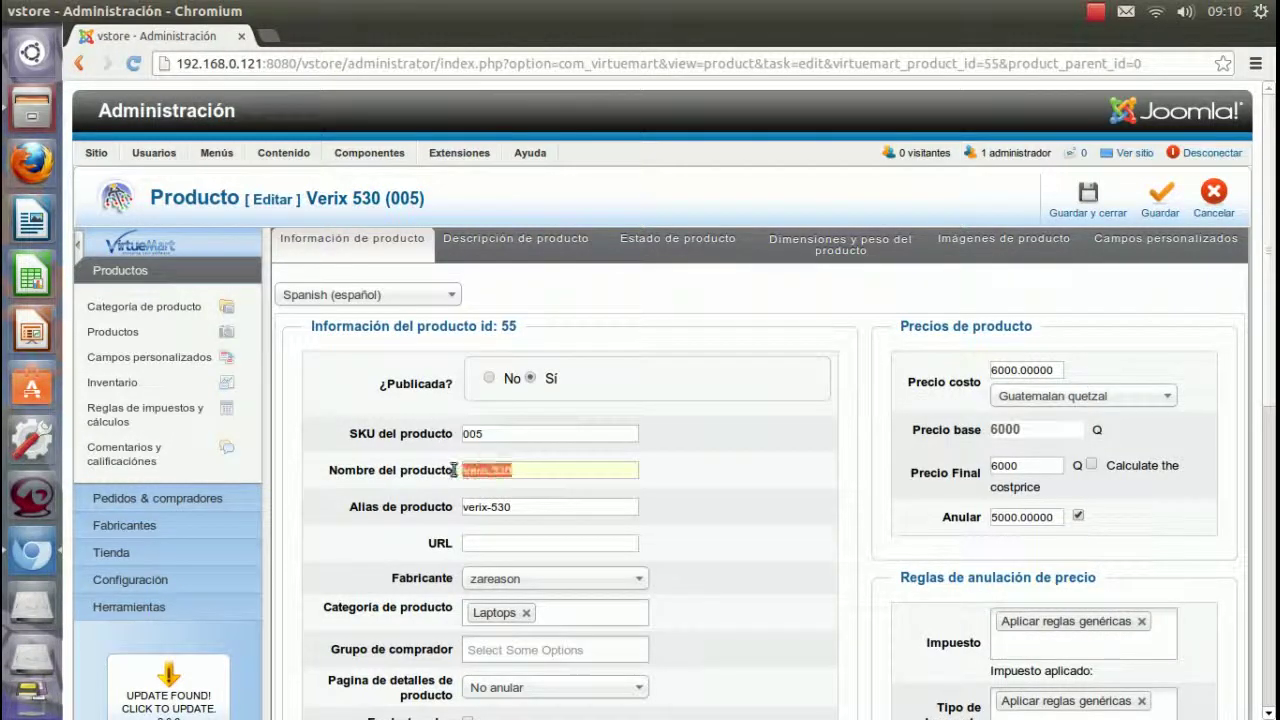
pyautogui.moveTo(519, 505); pyautogui.dragTo(475, 507)
pyautogui.scroll(-4, 759, 486)
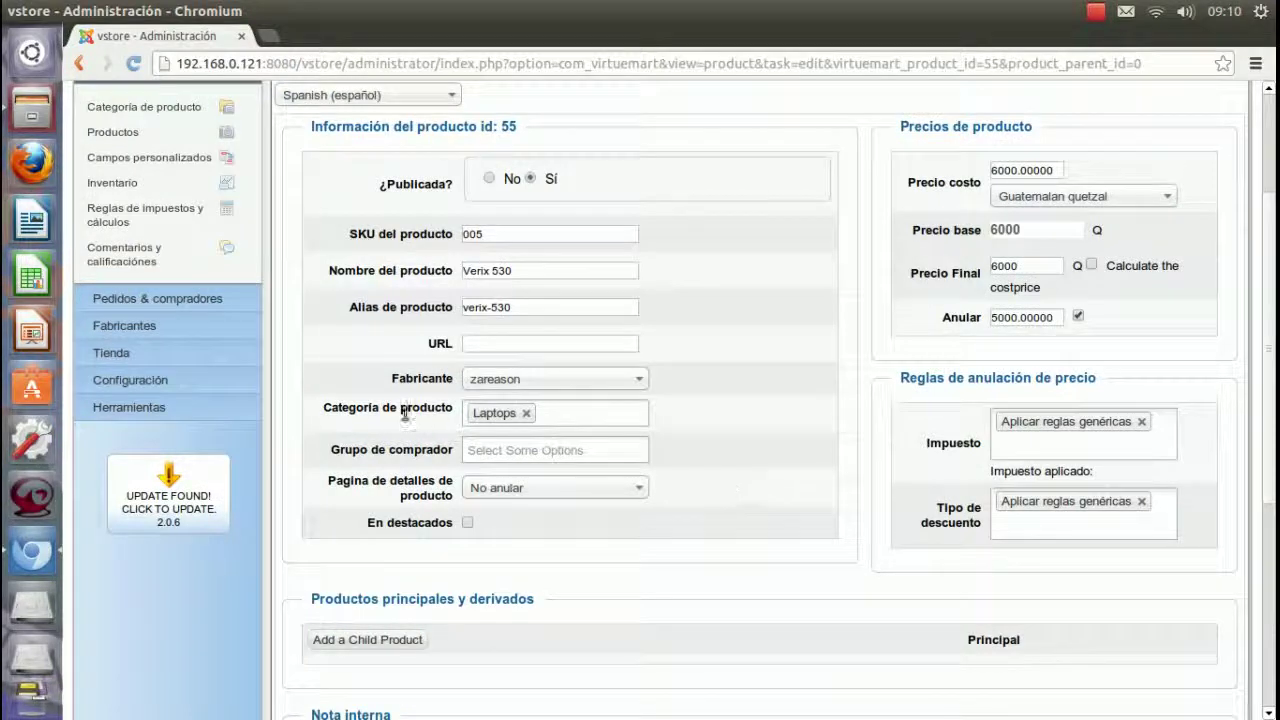
pyautogui.click(619, 412)
pyautogui.click(676, 413)
pyautogui.scroll(1, 786, 397)
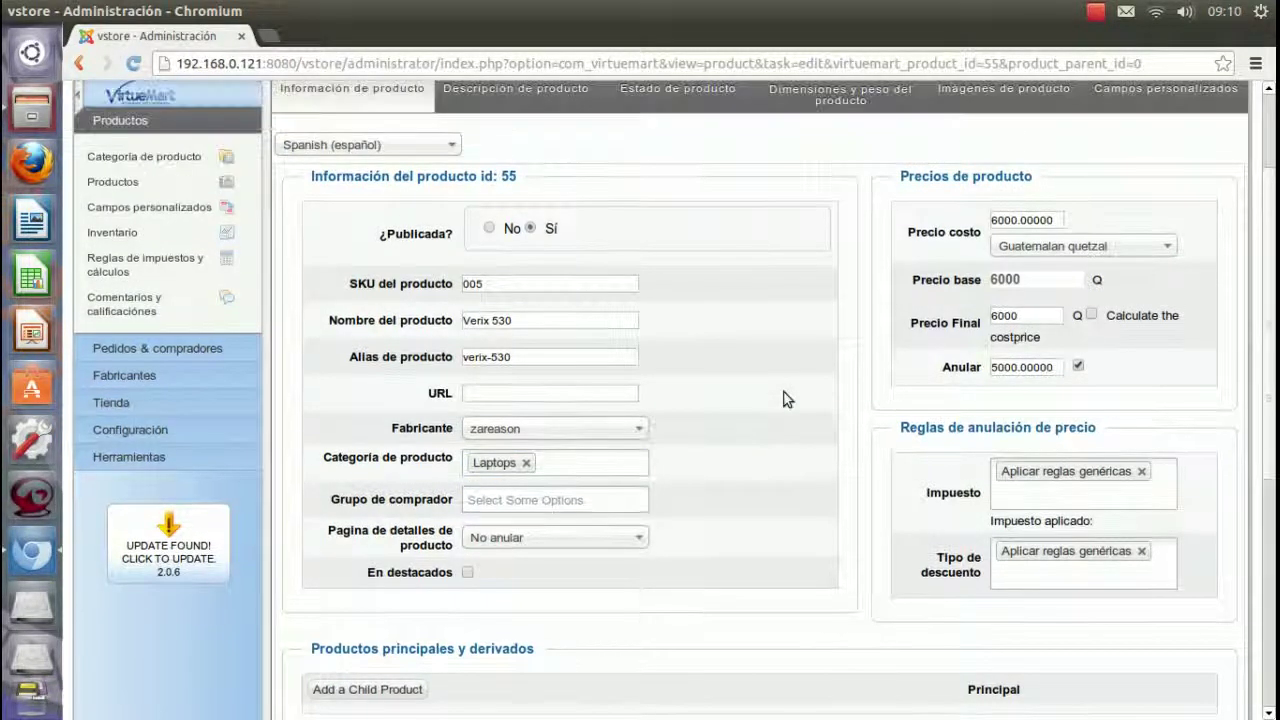
# Step: Review the Verix 530's cost, base and final prices and its price override setting
pyautogui.scroll(1, 786, 398)
pyautogui.moveTo(1058, 270); pyautogui.dragTo(980, 270)
pyautogui.doubleClick(1005, 330)
pyautogui.doubleClick(1004, 366)
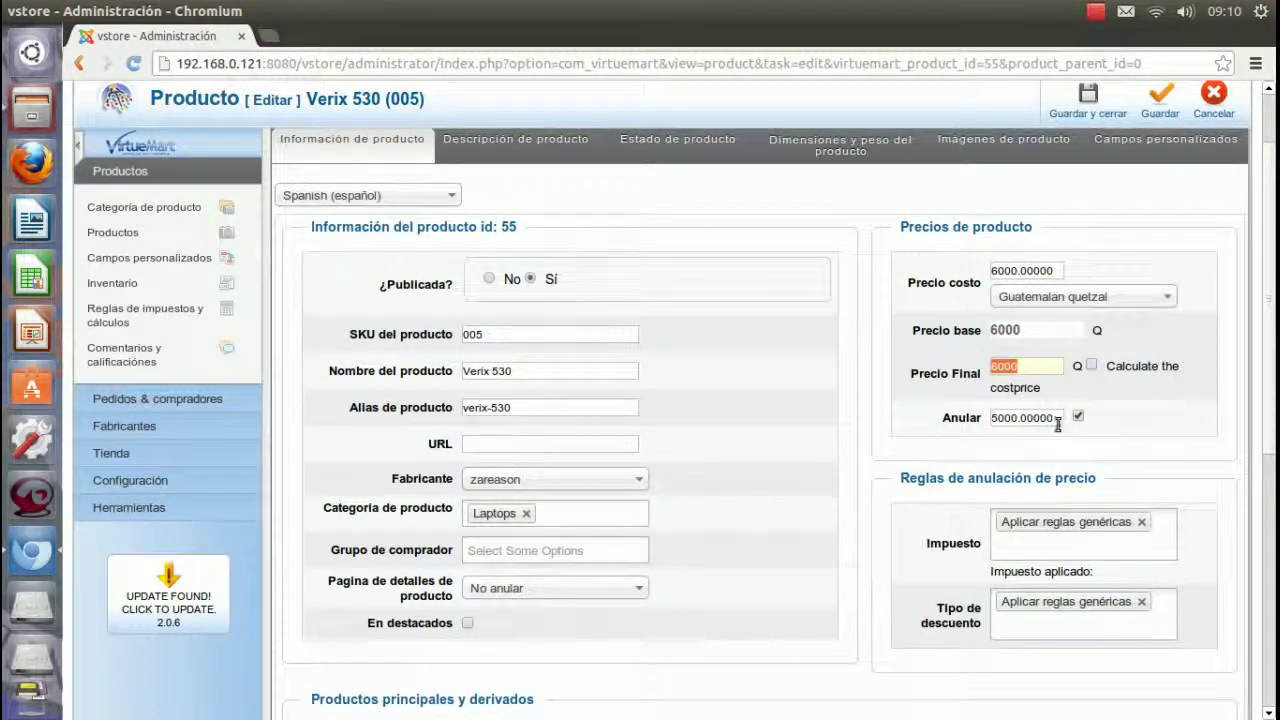
pyautogui.moveTo(1058, 424); pyautogui.dragTo(987, 425)
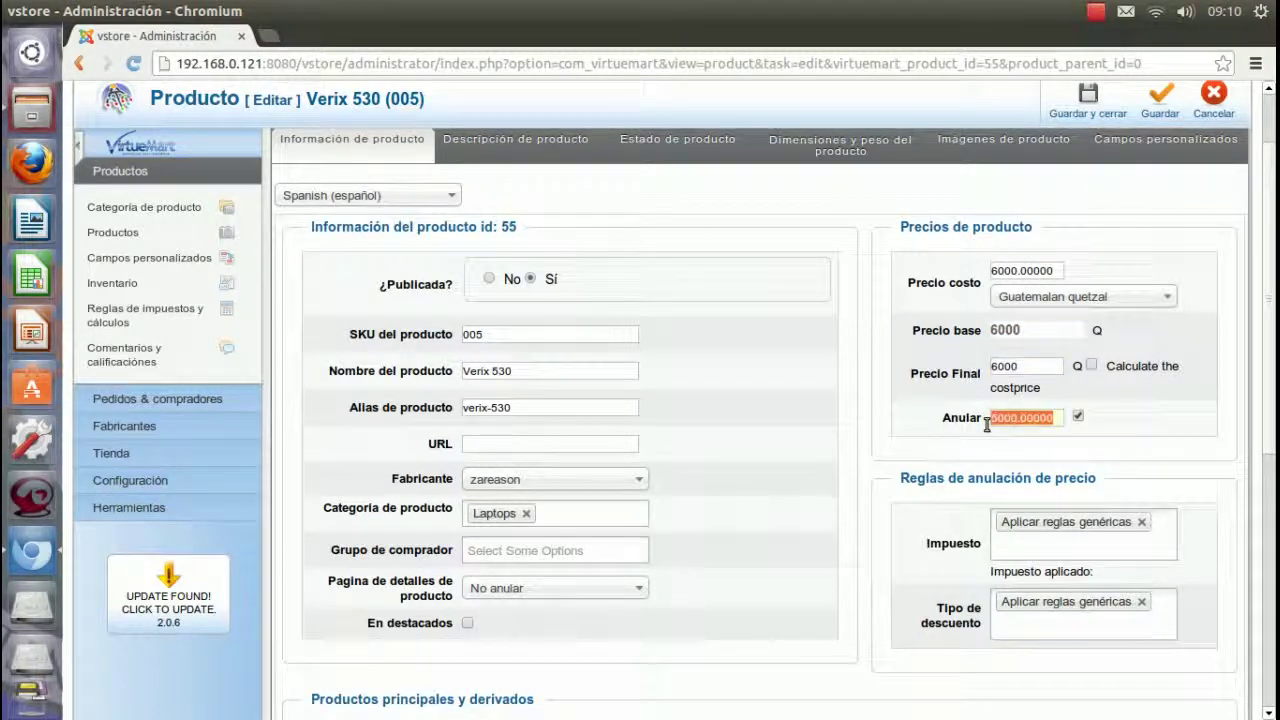
pyautogui.click(1078, 419)
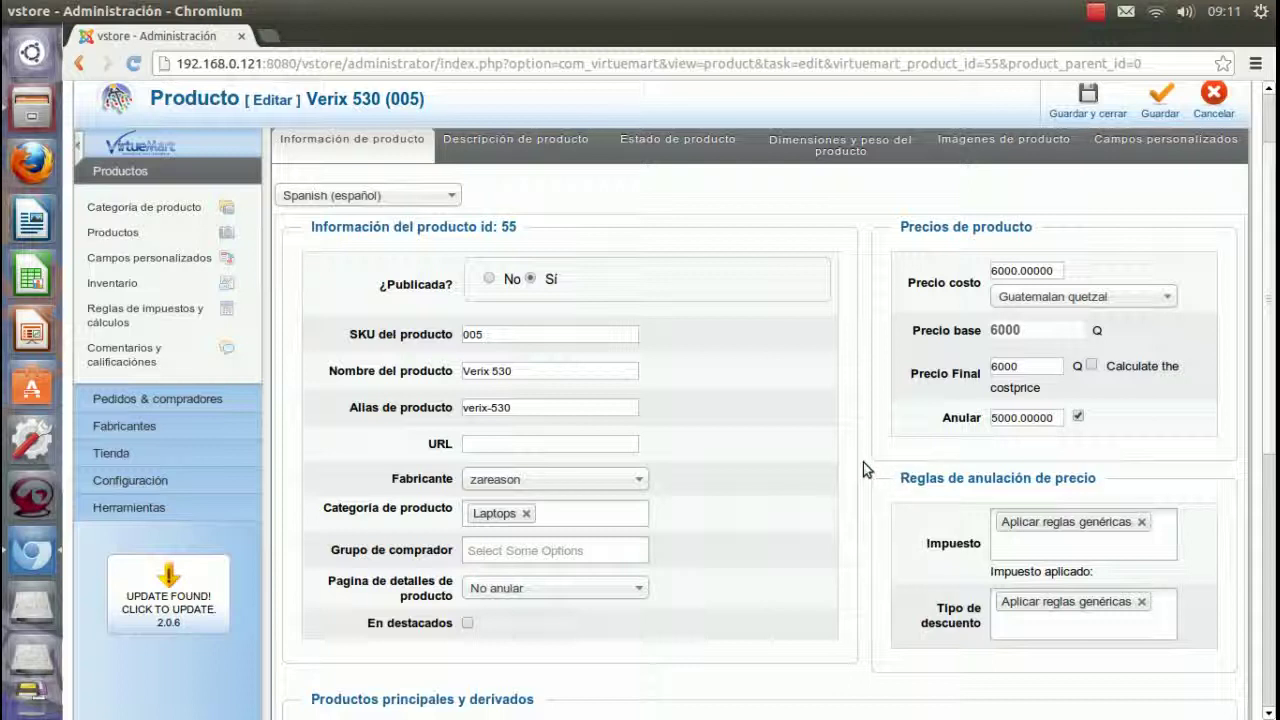
# Step: Review the Verix 530's short description and full product description
pyautogui.click(494, 141)
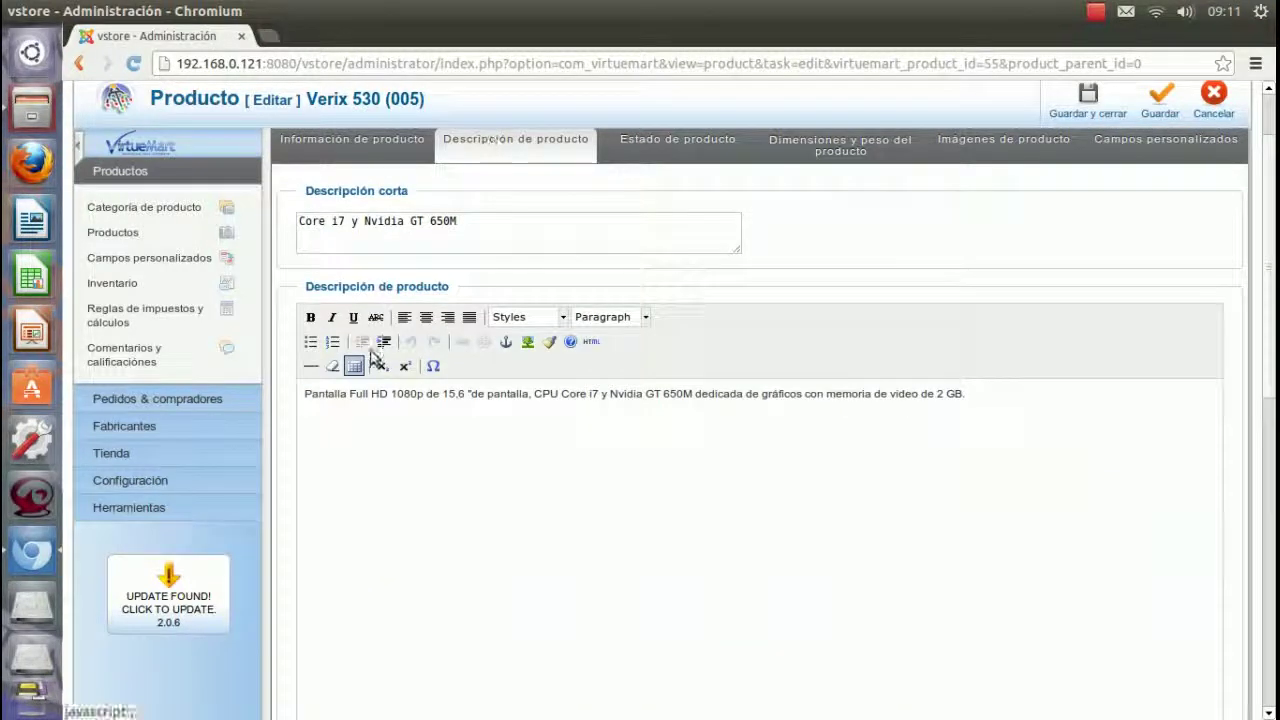
pyautogui.tripleClick(489, 214)
pyautogui.click(835, 413)
pyautogui.moveTo(982, 407); pyautogui.dragTo(306, 397)
pyautogui.click(423, 437)
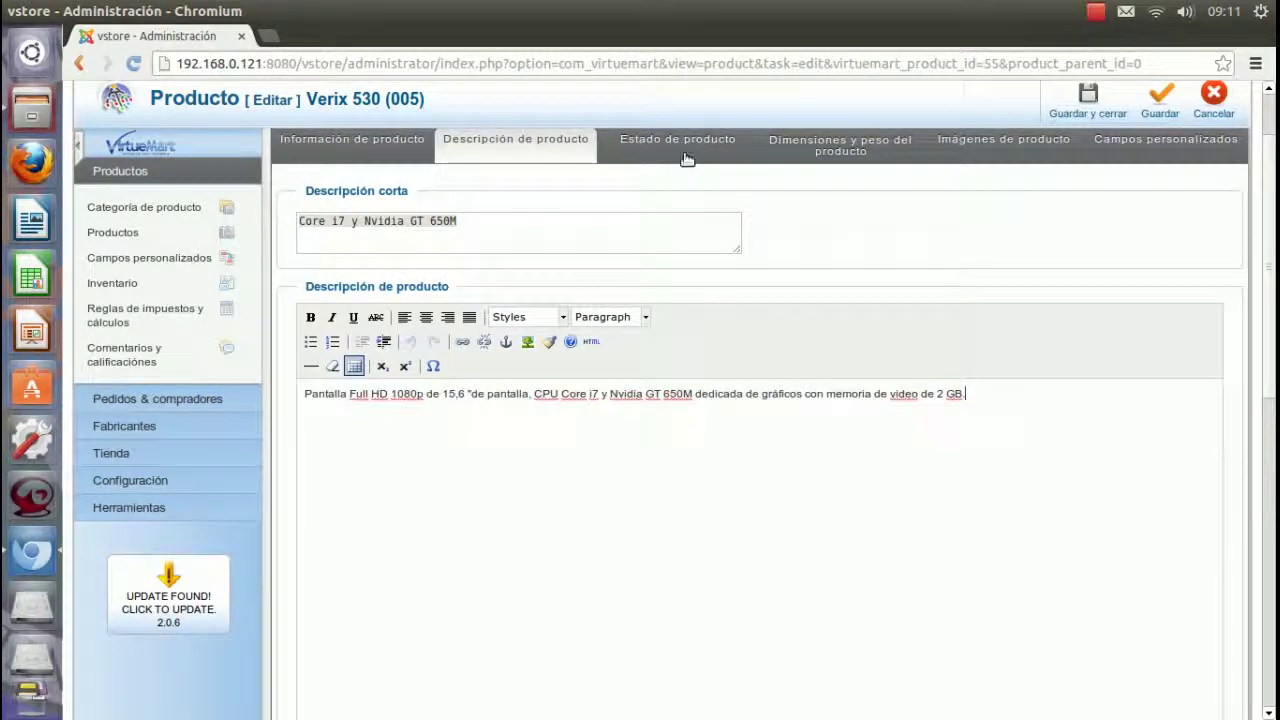
# Step: Review the Verix 530's product status and its dimensions and weight settings
pyautogui.click(684, 152)
pyautogui.click(818, 147)
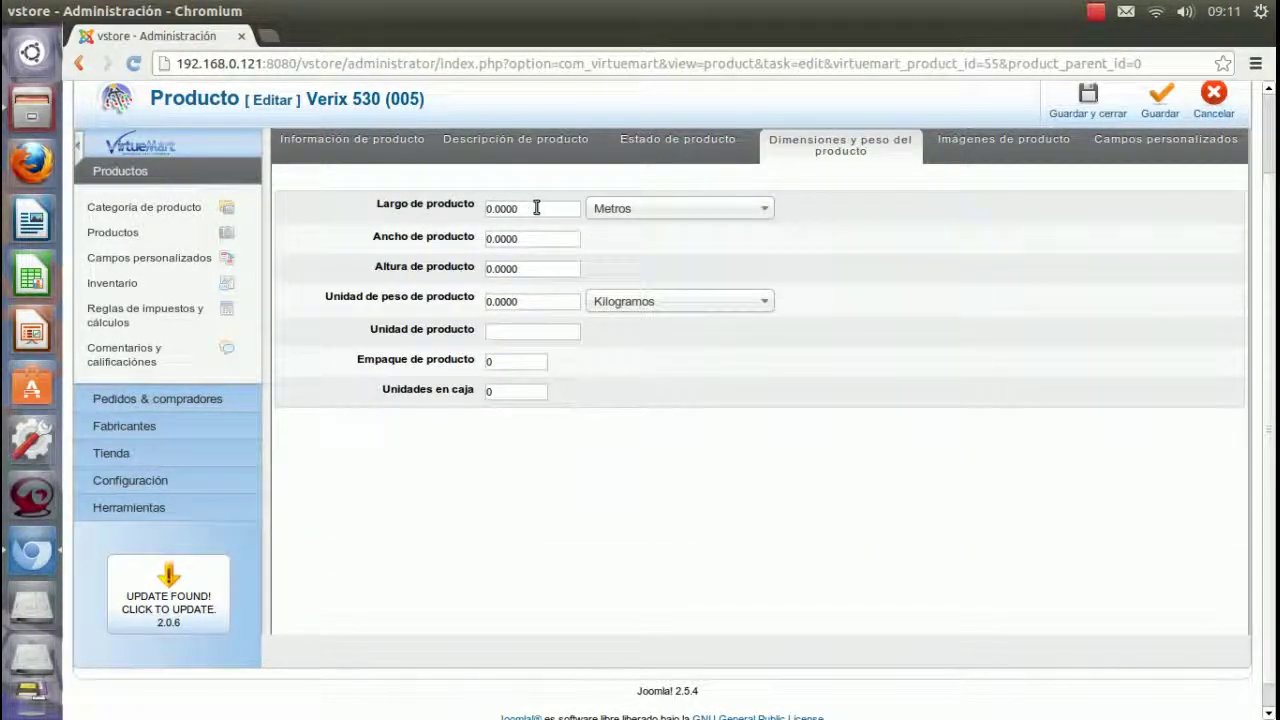
# Step: Review the Verix 530's image details and open the image upload file chooser, closing it without selecting a file
pyautogui.click(980, 140)
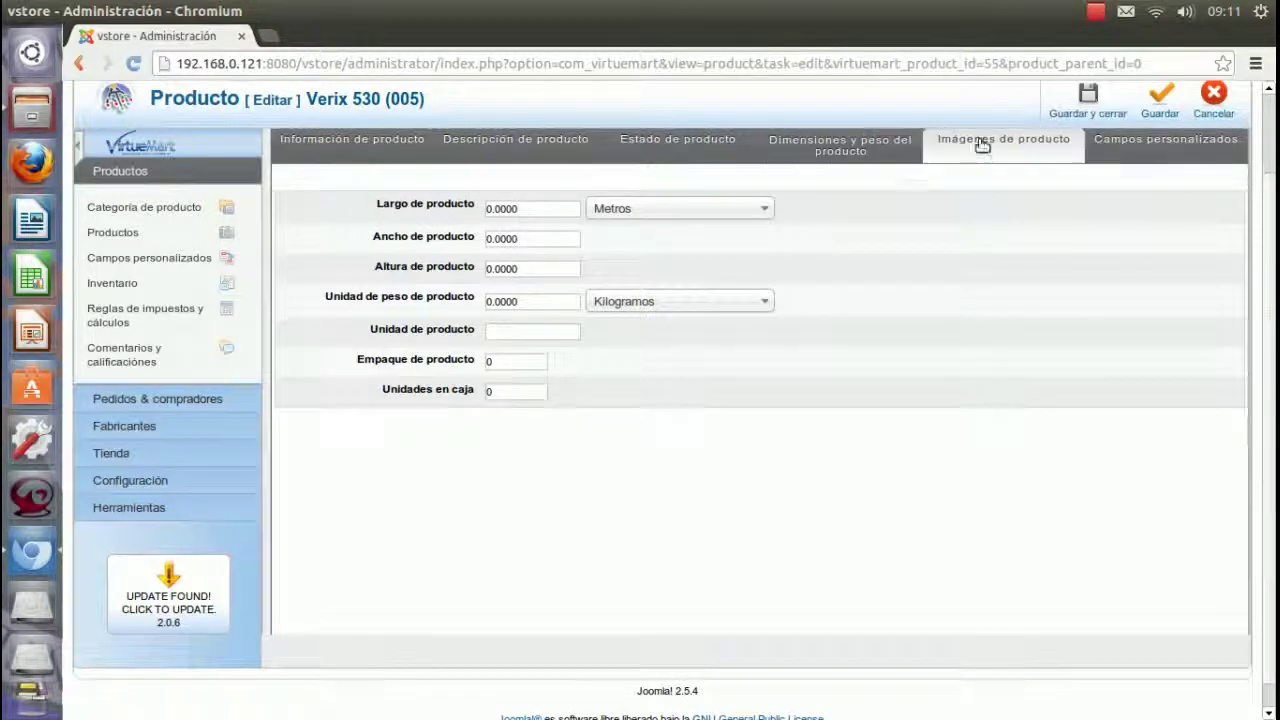
pyautogui.scroll(-10, 785, 425)
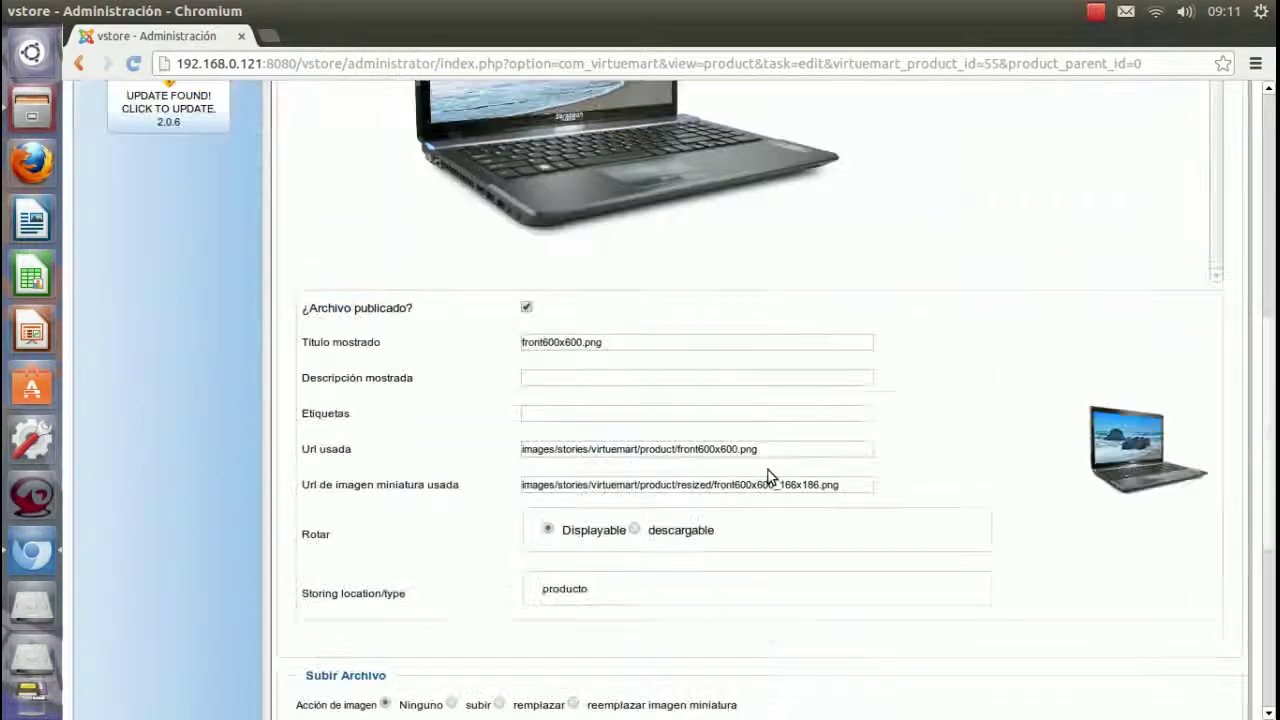
pyautogui.click(437, 396)
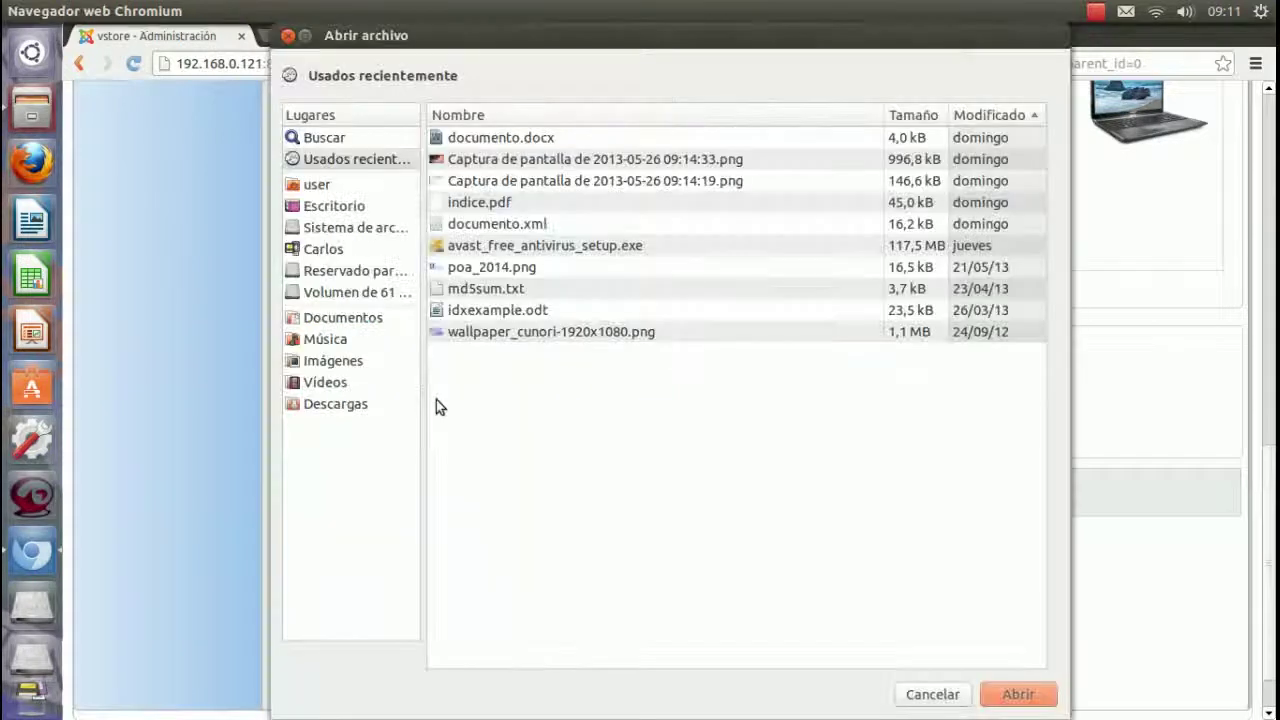
pyautogui.click(932, 697)
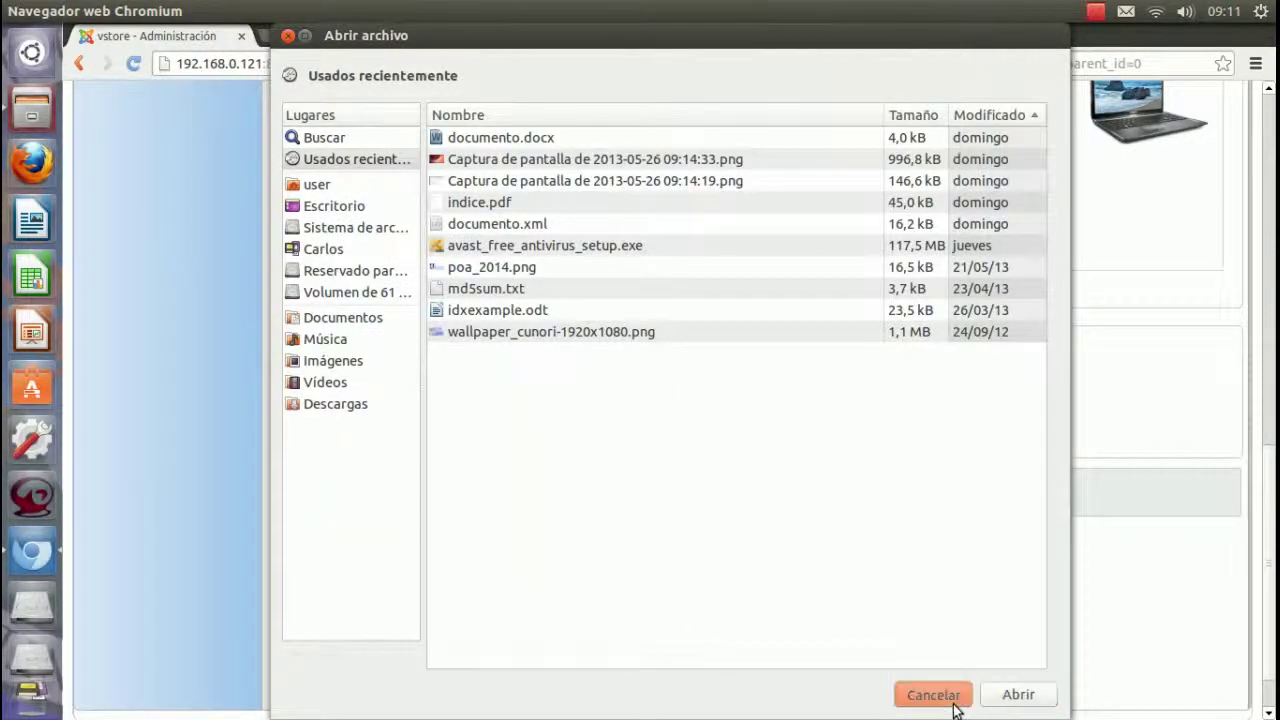
pyautogui.scroll(12, 963, 597)
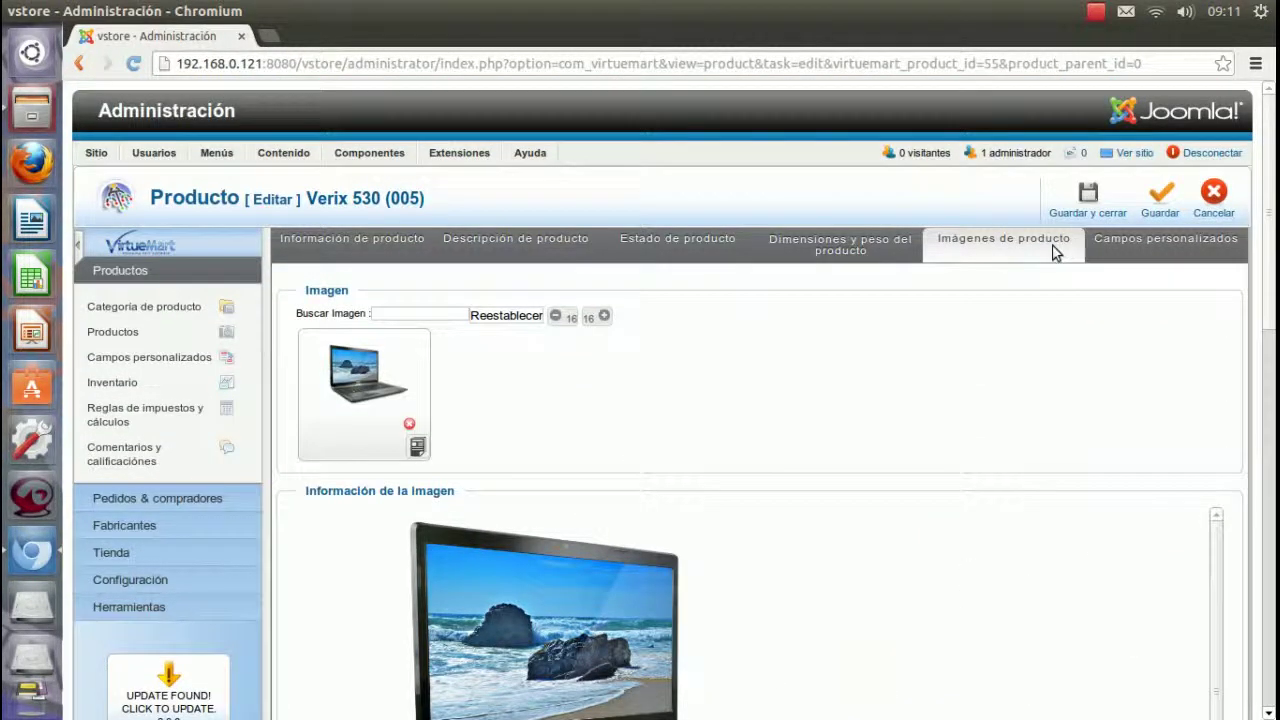
# Step: Return to the Verix 530's product information and review the manufacturers available for the product
pyautogui.click(355, 236)
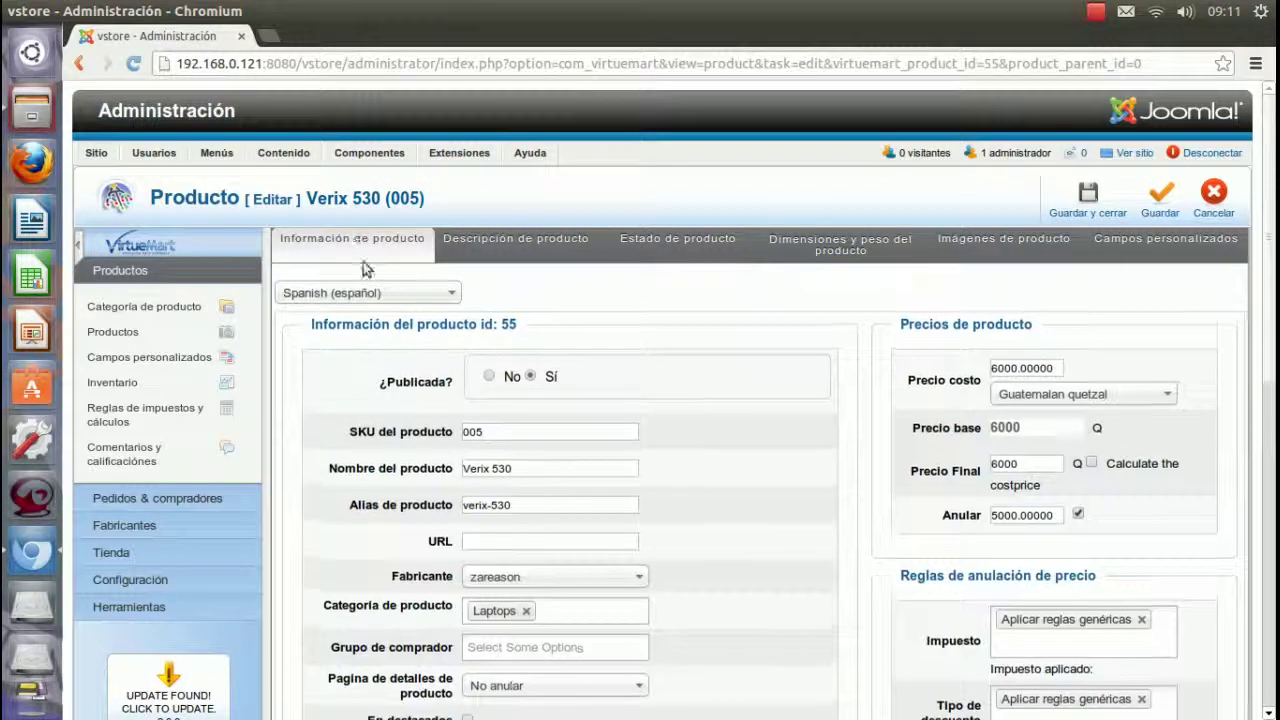
pyautogui.scroll(-3, 623, 534)
pyautogui.click(549, 330)
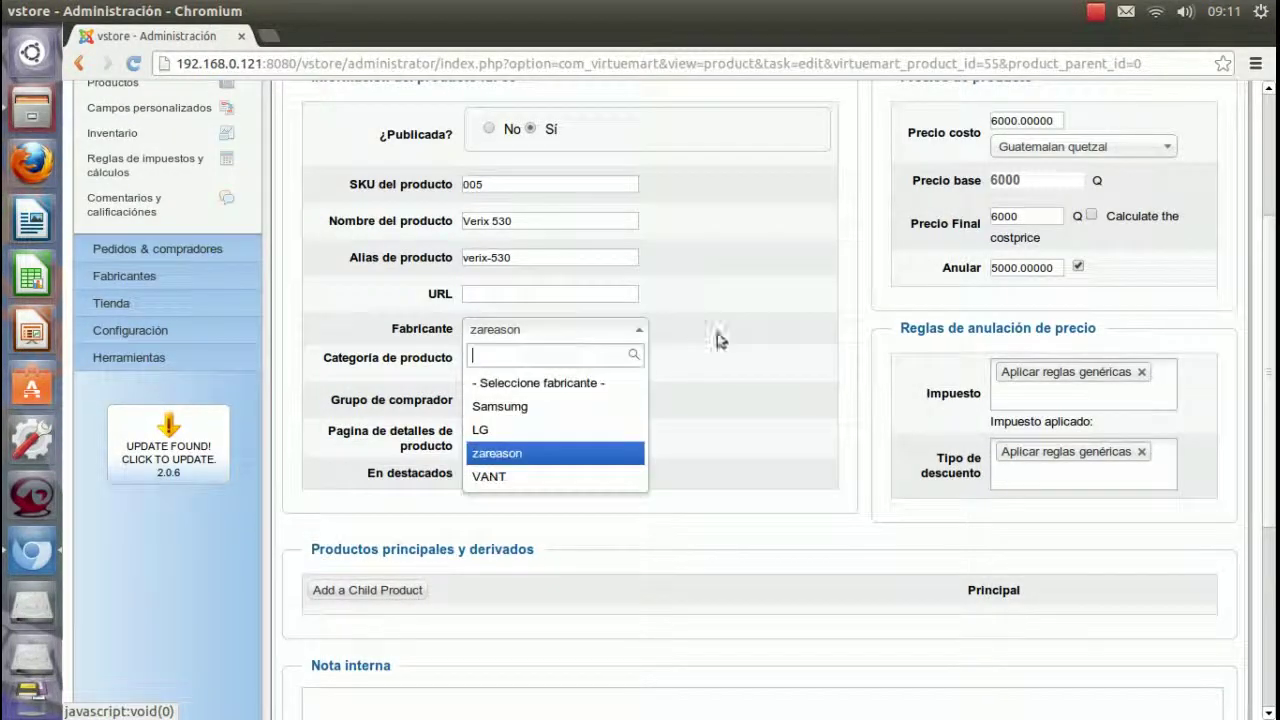
pyautogui.click(738, 335)
pyautogui.scroll(3, 738, 335)
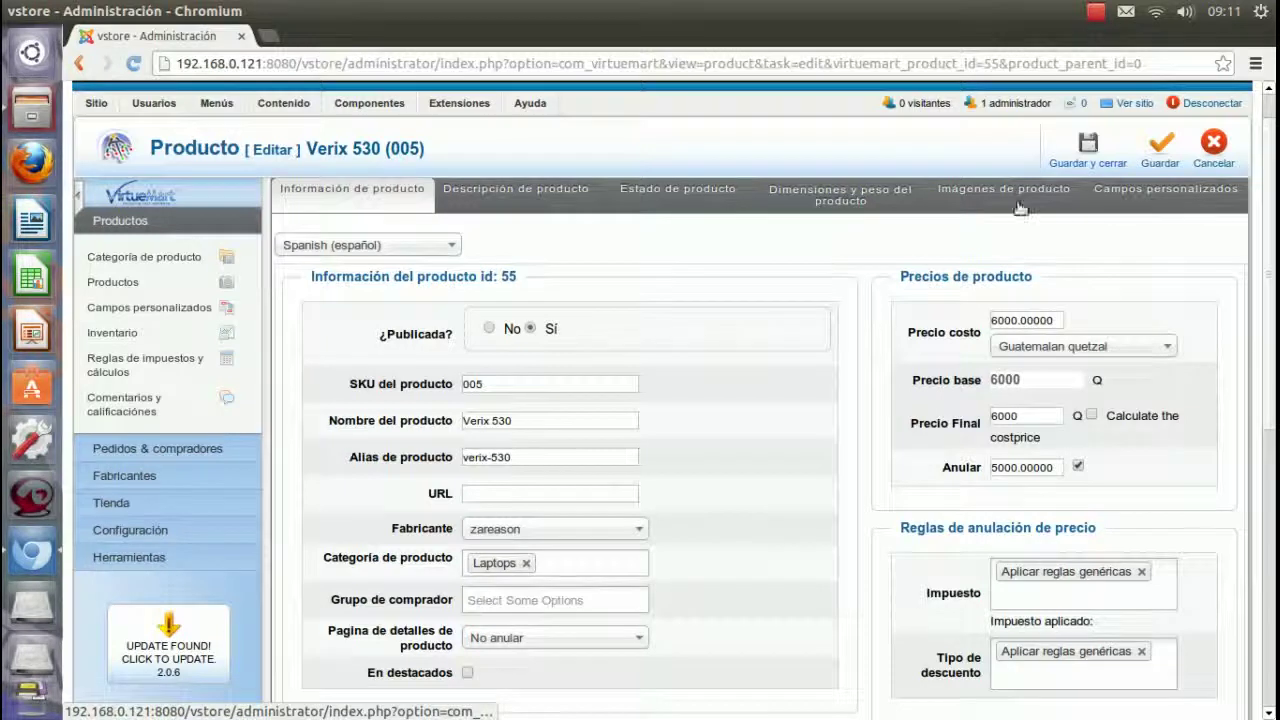
pyautogui.scroll(-3, 743, 374)
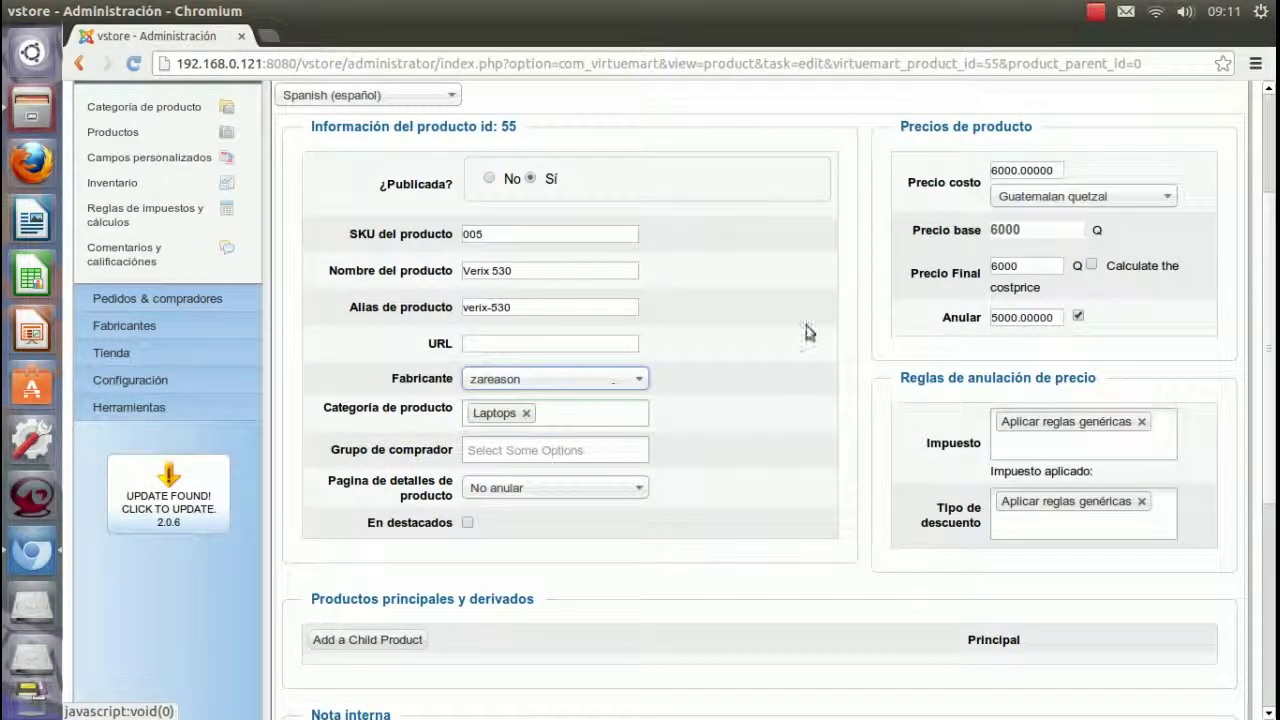
# Step: Open the zareason manufacturer from the manufacturer list and review its description and image settings
pyautogui.click(192, 329)
pyautogui.click(137, 167)
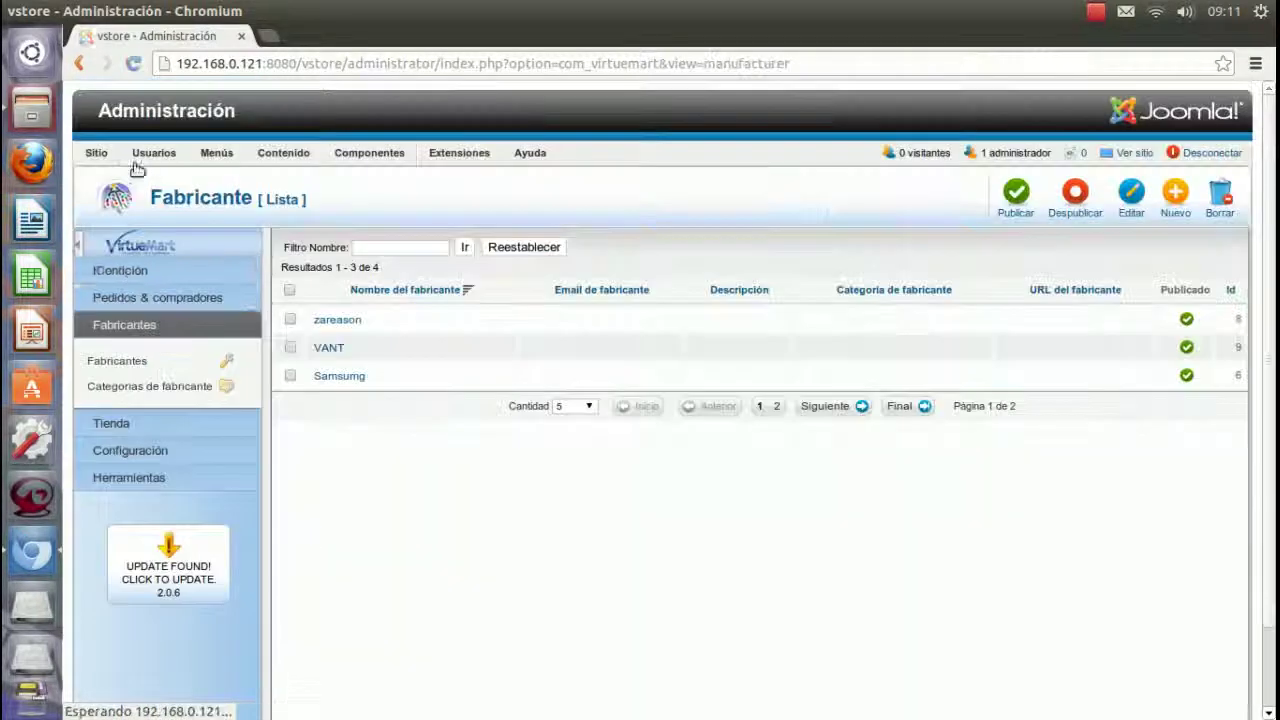
pyautogui.click(348, 323)
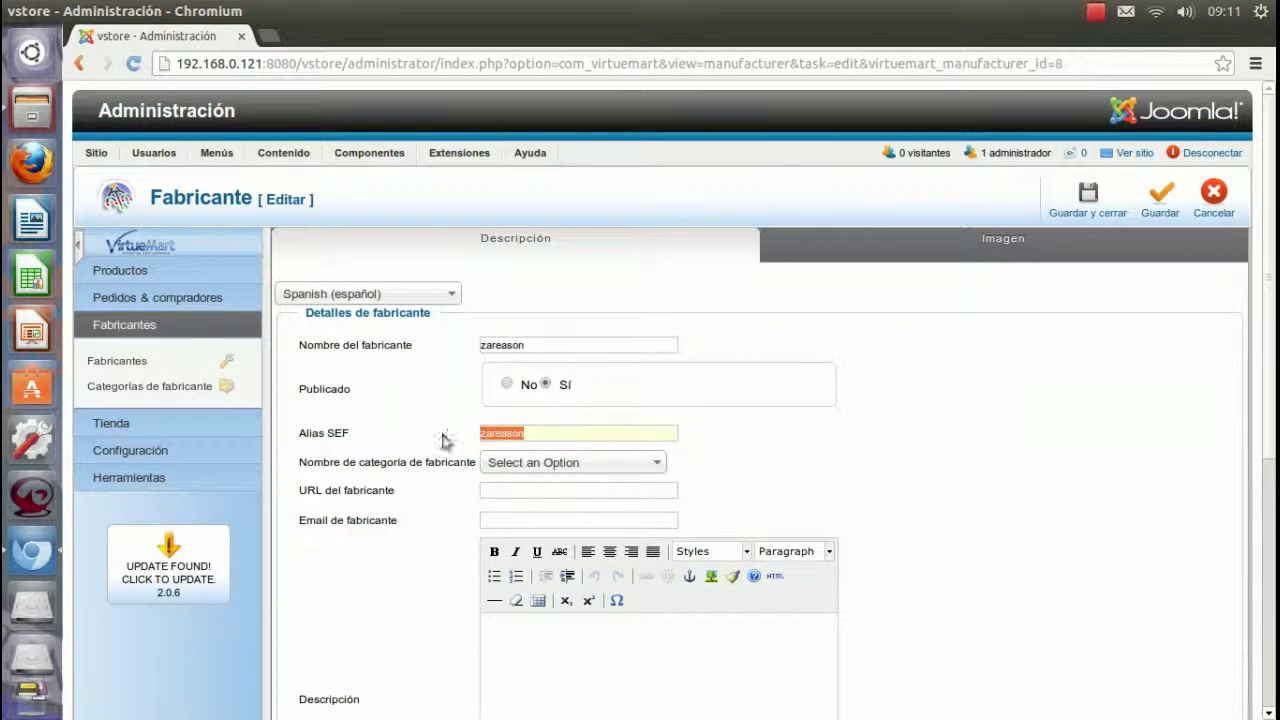
pyautogui.click(903, 252)
pyautogui.scroll(-10, 800, 300)
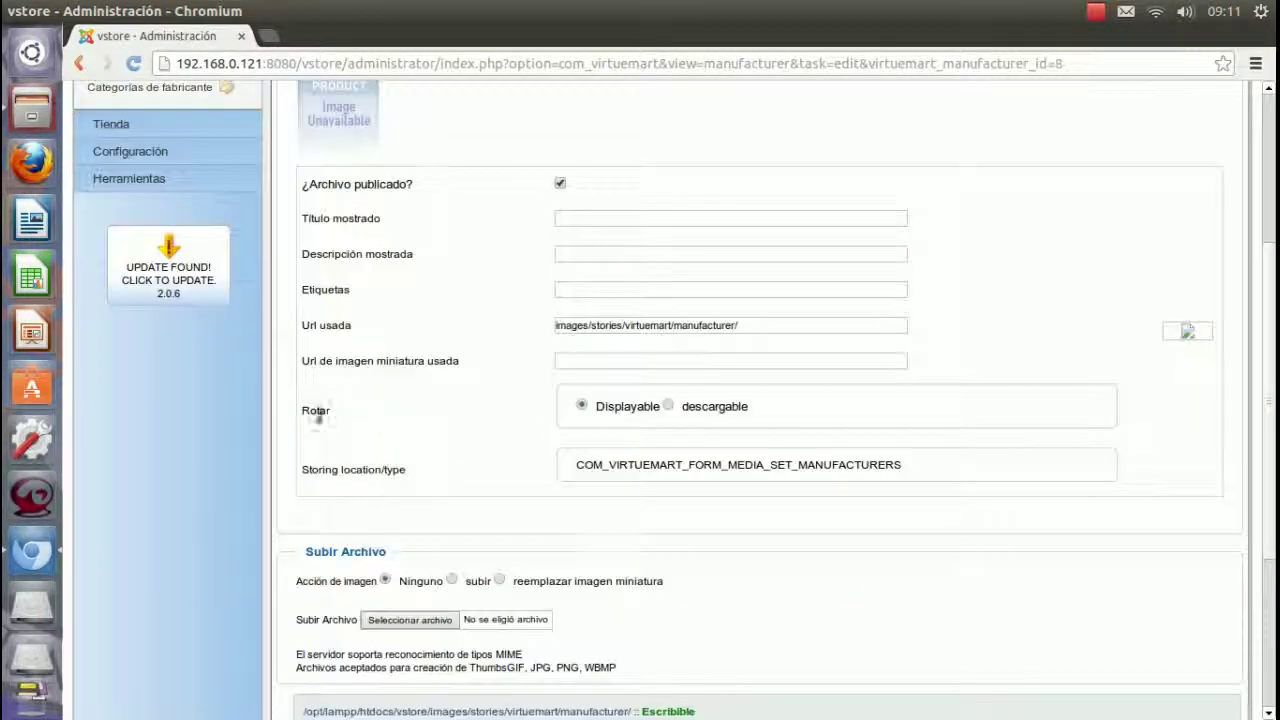
pyautogui.scroll(10, 694, 429)
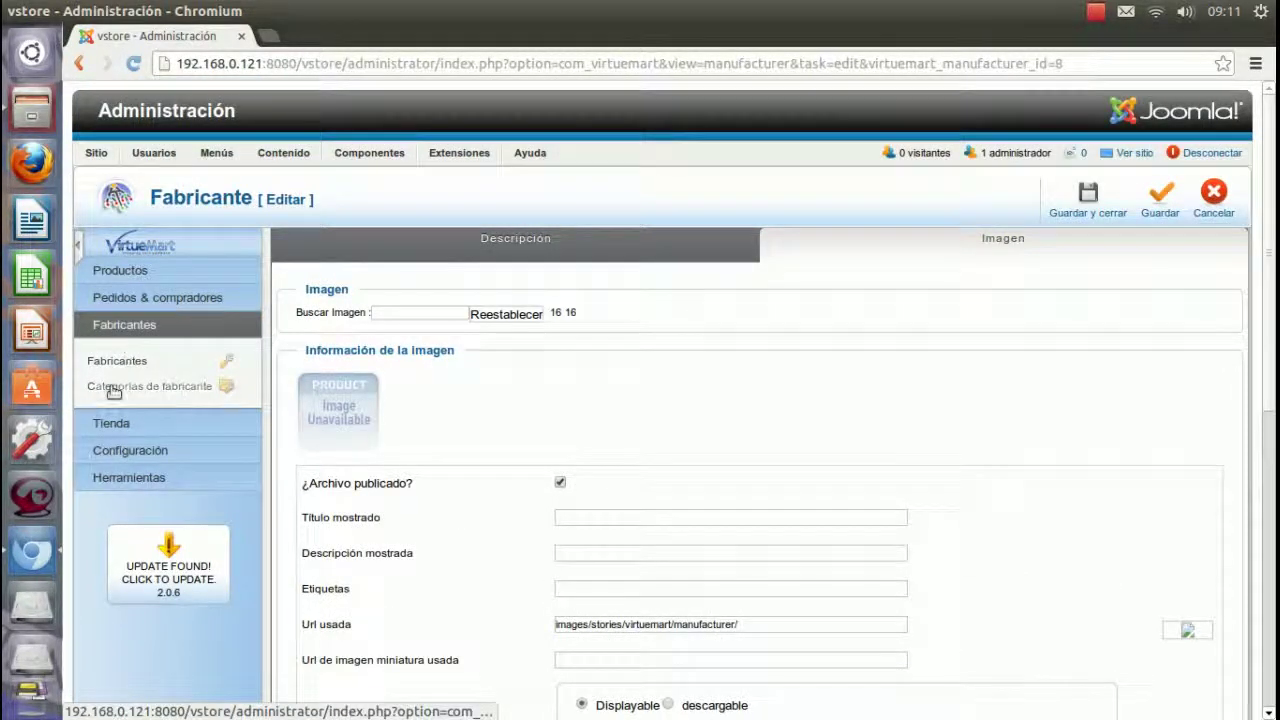
# Step: Open the store's vendor settings and review the options for its main currency and accepted currencies
pyautogui.click(127, 425)
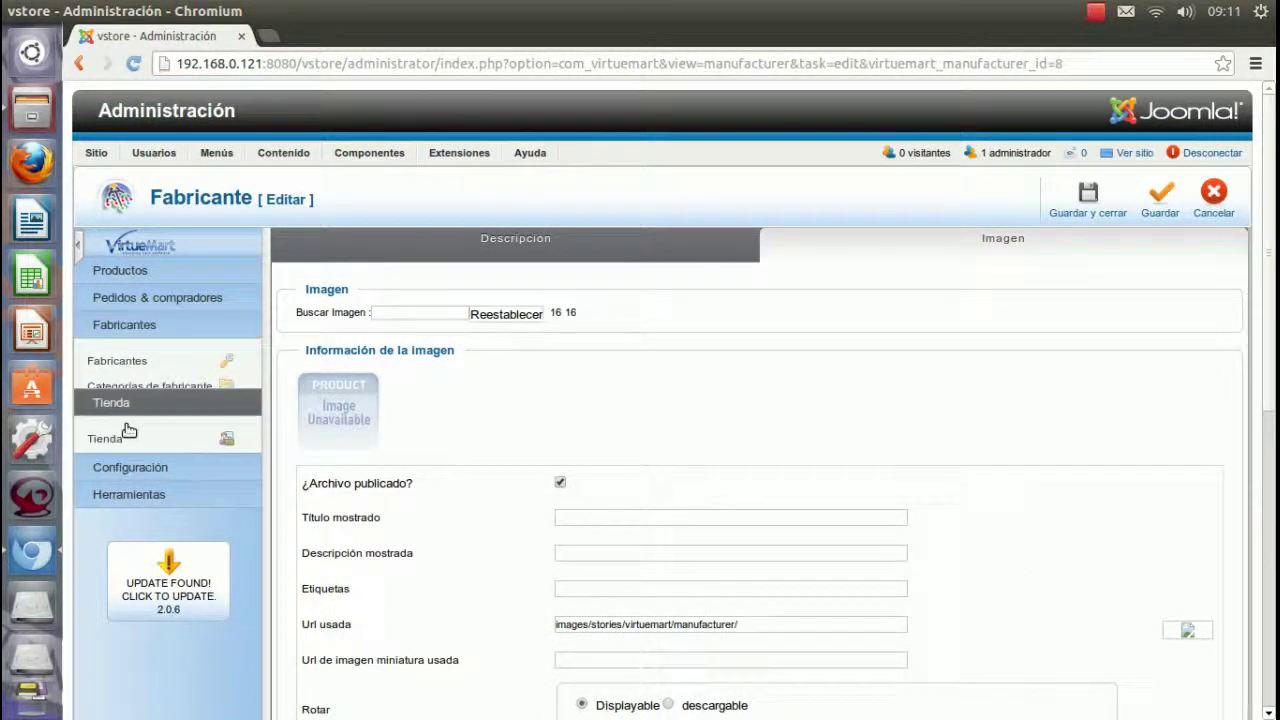
pyautogui.click(116, 398)
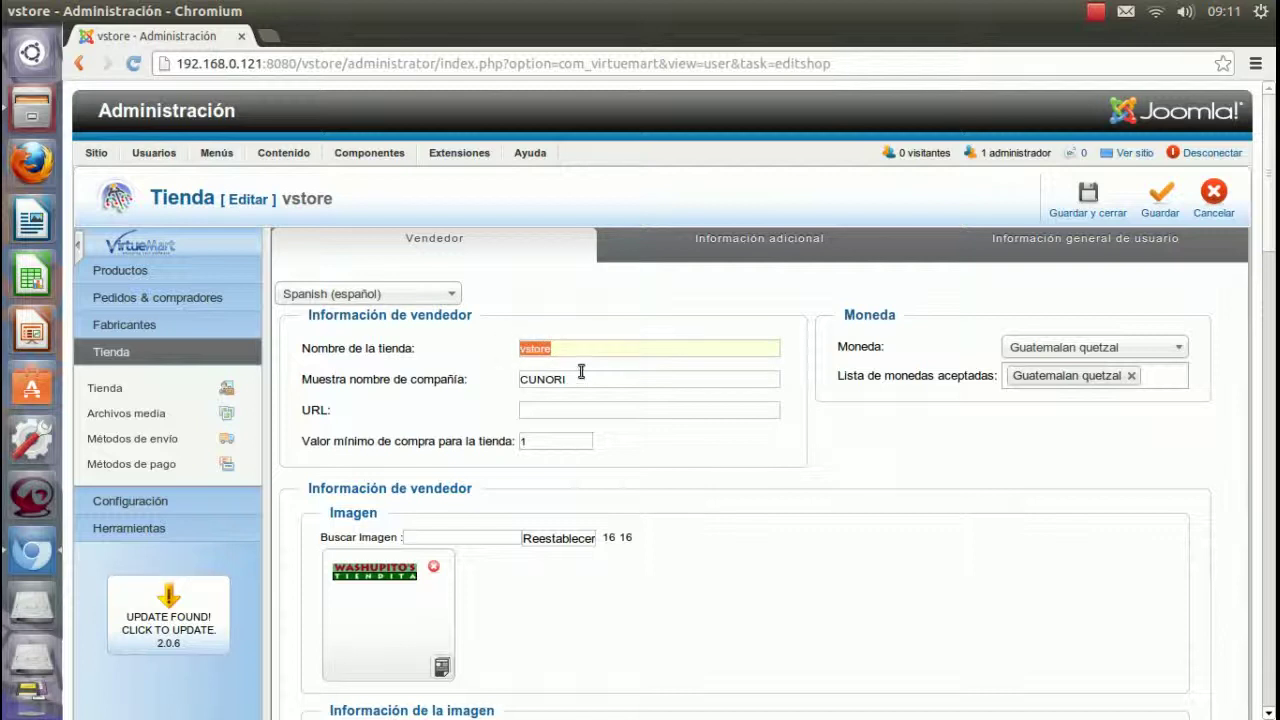
pyautogui.click(1180, 350)
pyautogui.click(1180, 352)
pyautogui.click(1169, 378)
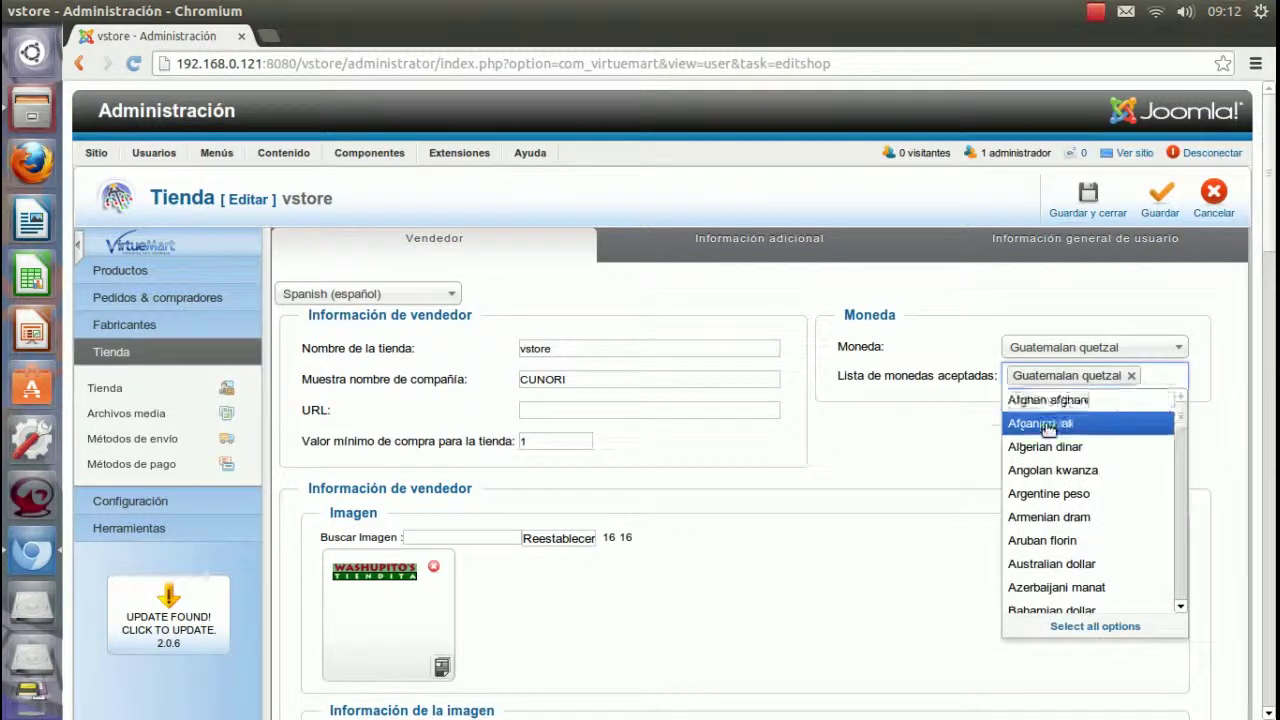
pyautogui.click(1233, 398)
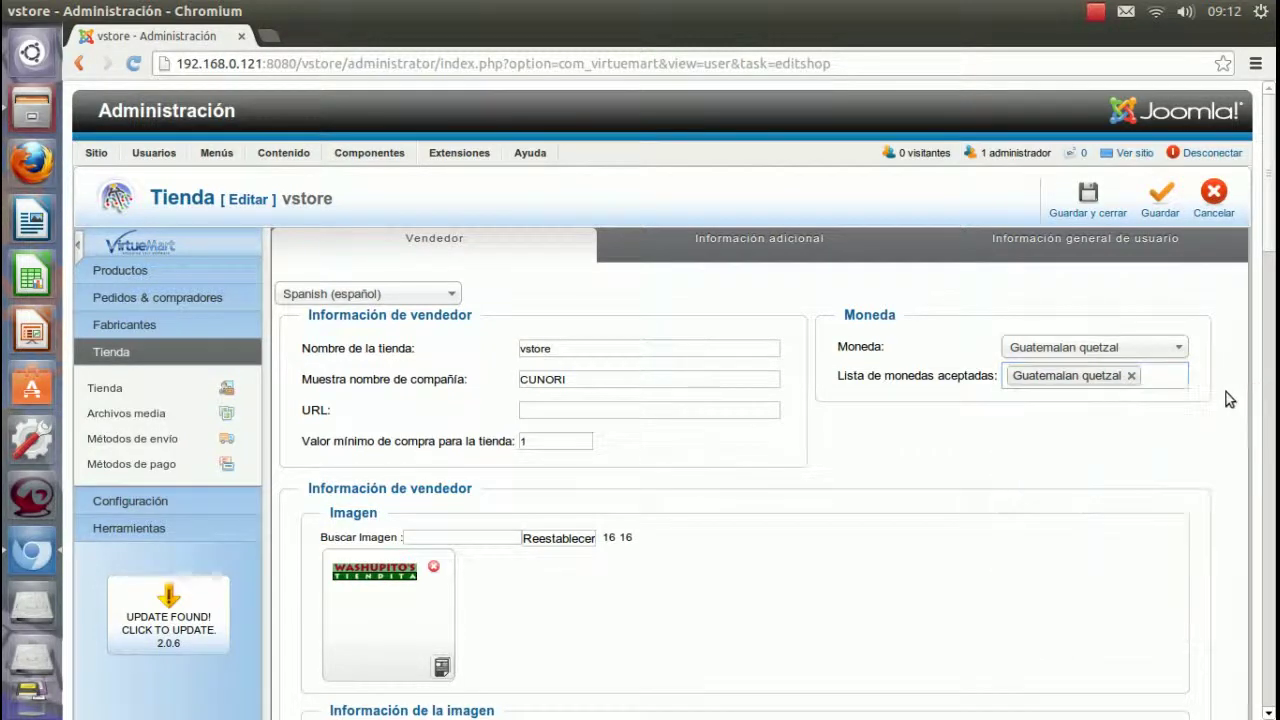
# Step: Review the store's additional information and general user information, returning to the vendor details
pyautogui.click(785, 246)
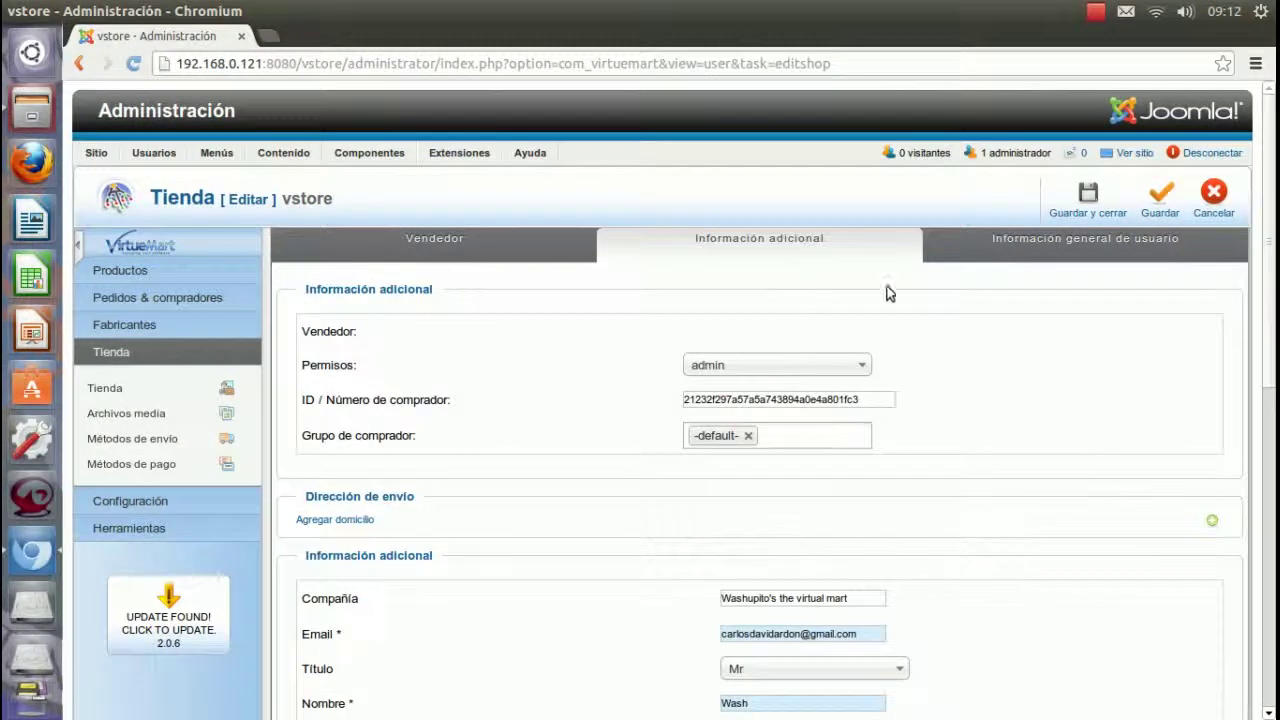
pyautogui.click(1059, 262)
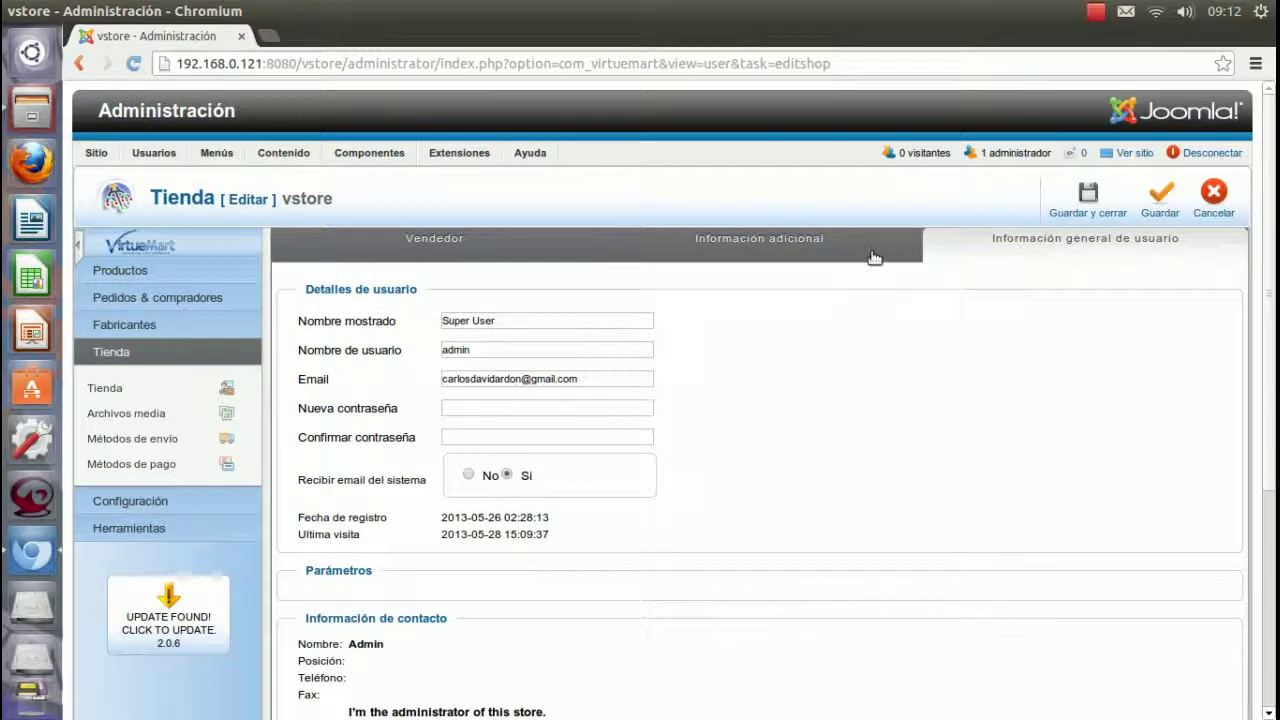
pyautogui.click(399, 259)
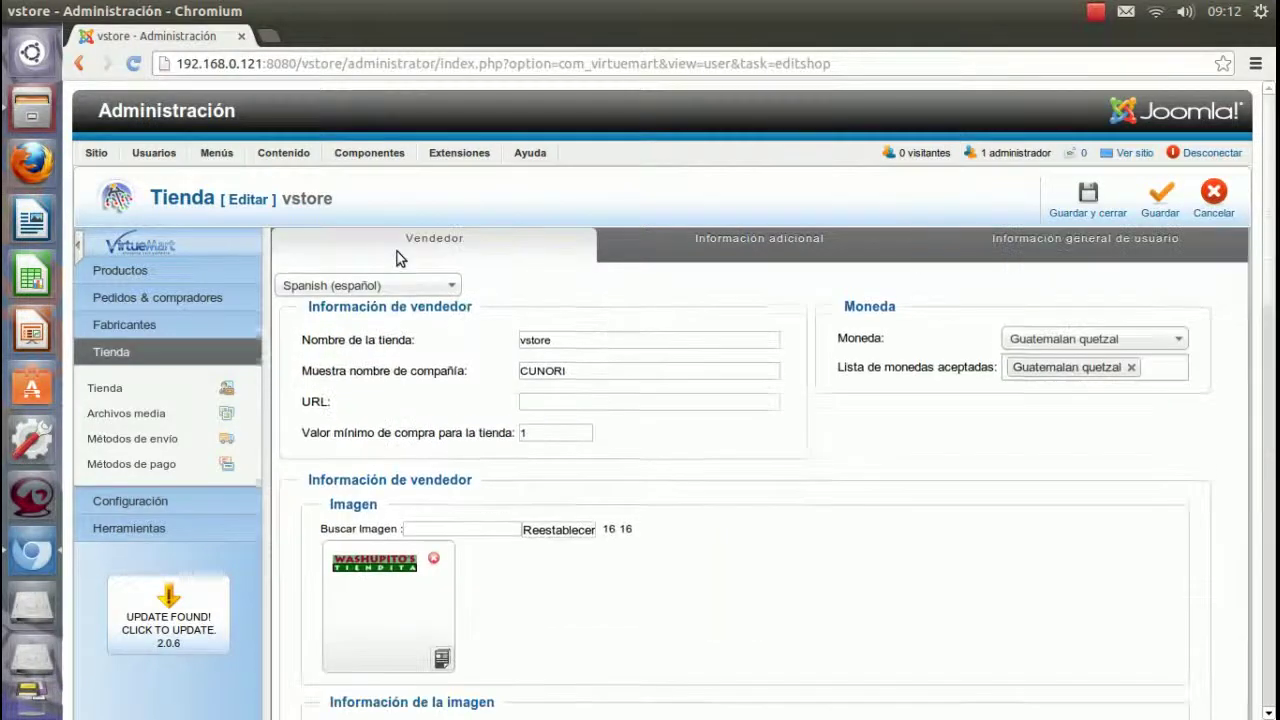
# Step: Open the Correos shipping method and review its available shipment plugins and configuration fields
pyautogui.click(163, 446)
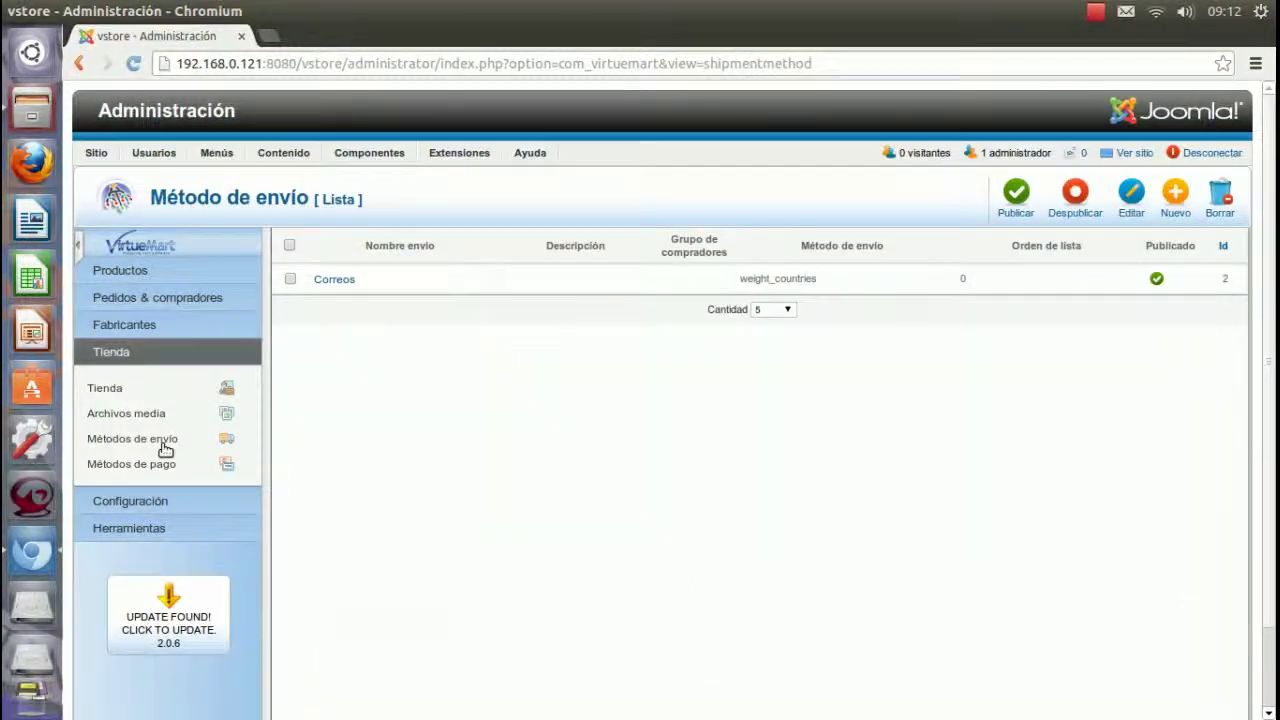
pyautogui.click(350, 285)
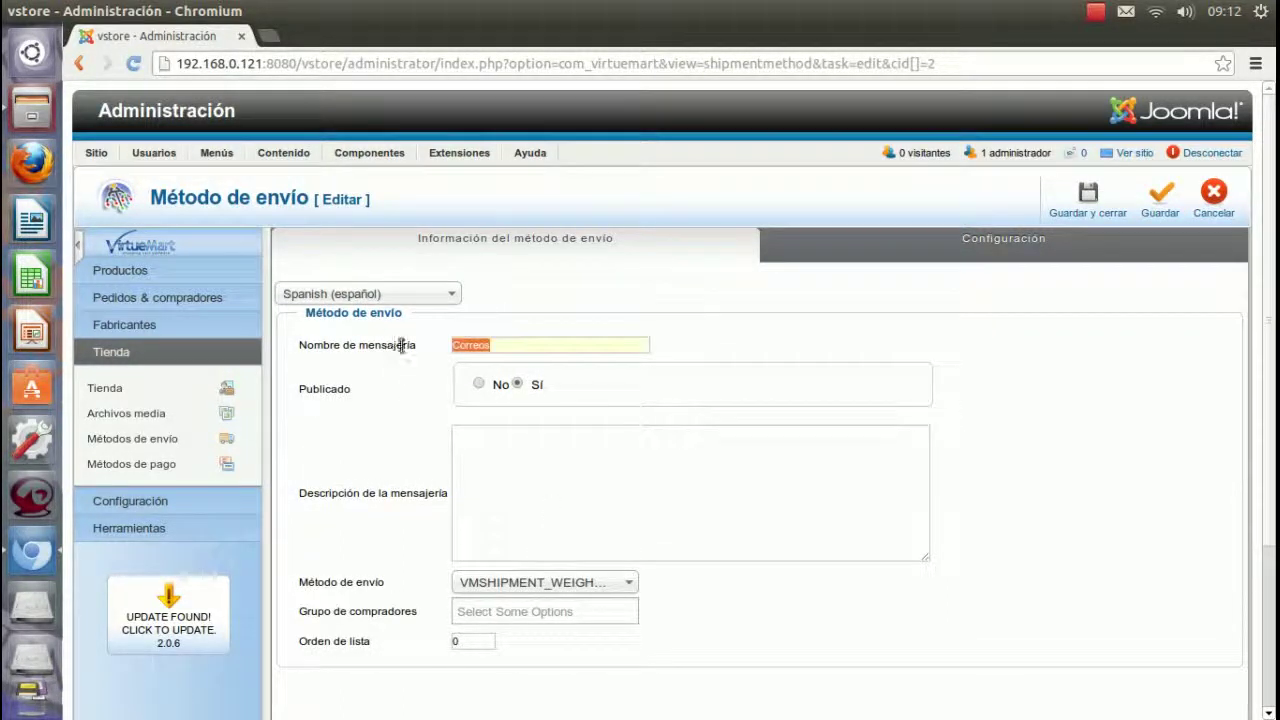
pyautogui.click(630, 582)
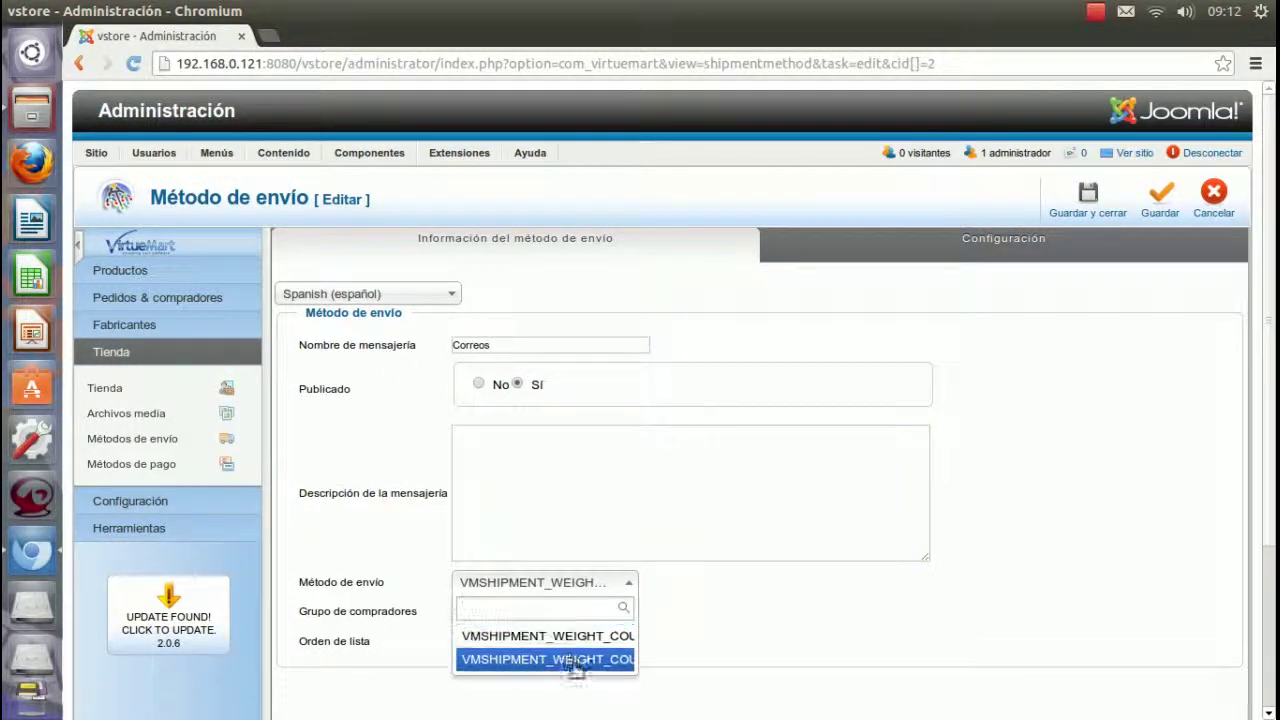
pyautogui.click(755, 601)
pyautogui.click(858, 251)
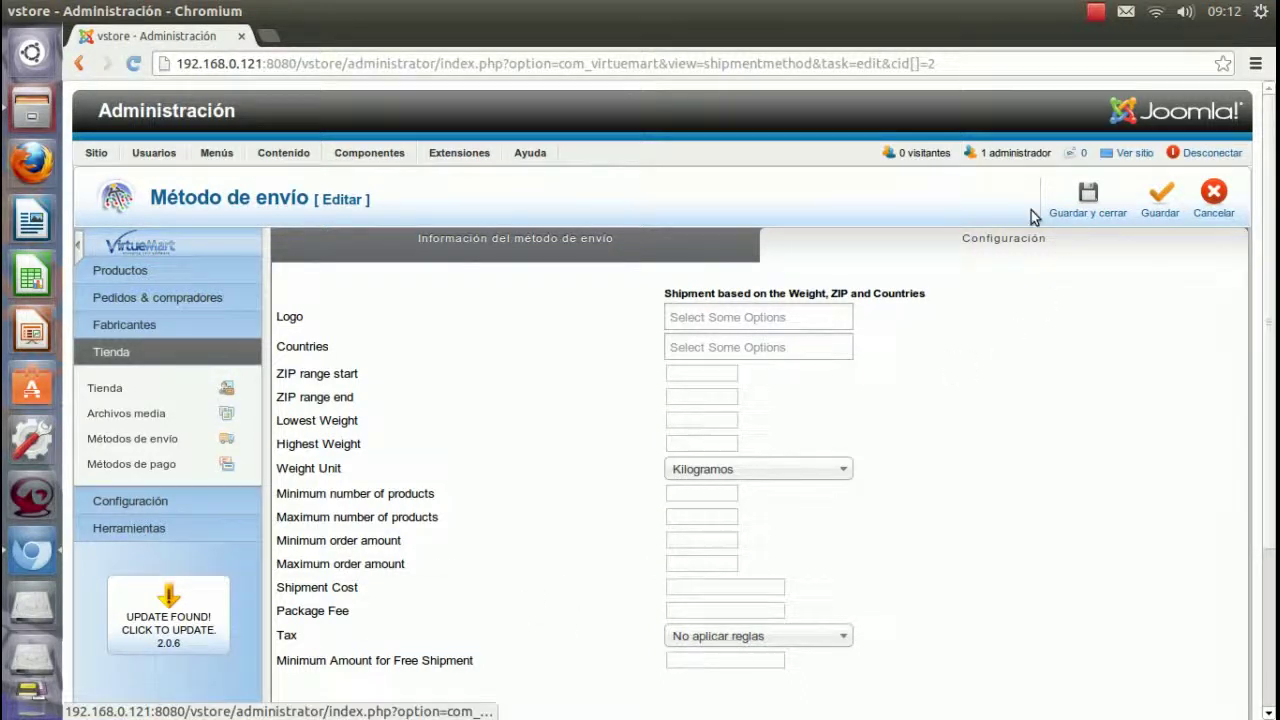
# Step: Open the Estándar payment method, decline the page translation and review the payment plugins, keeping Vm Payment plugin Standard
pyautogui.click(152, 468)
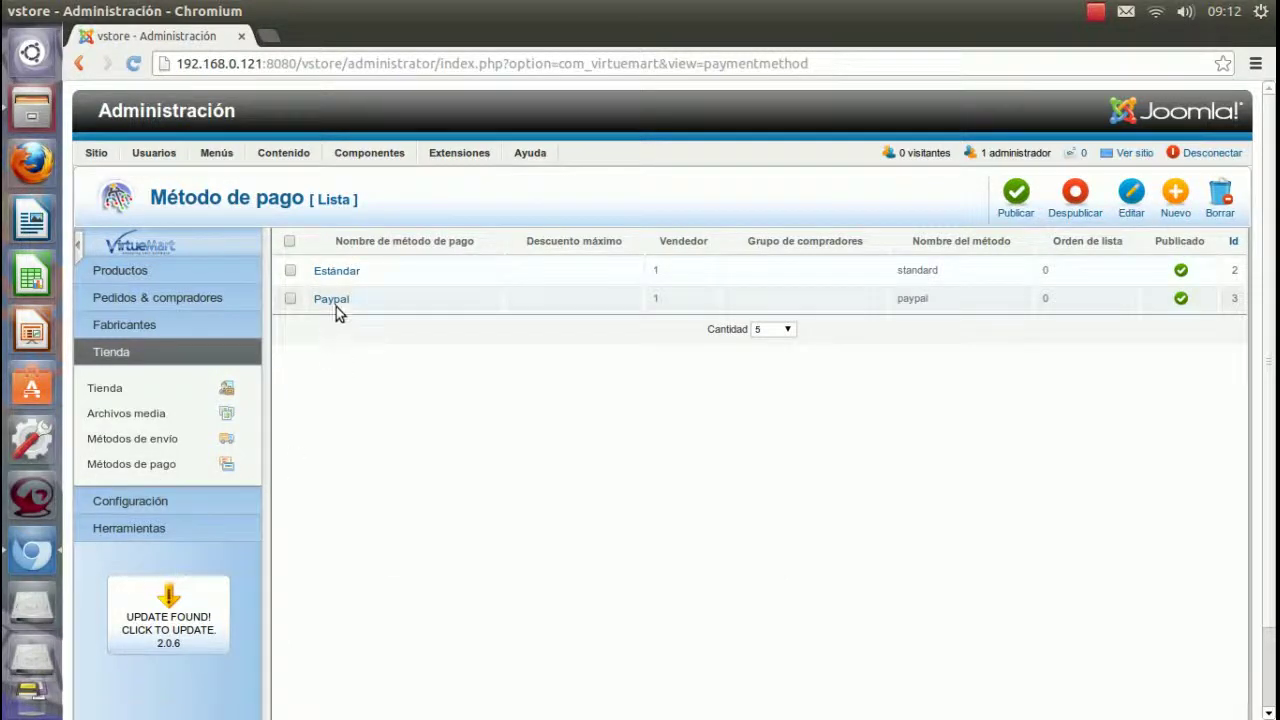
pyautogui.click(338, 272)
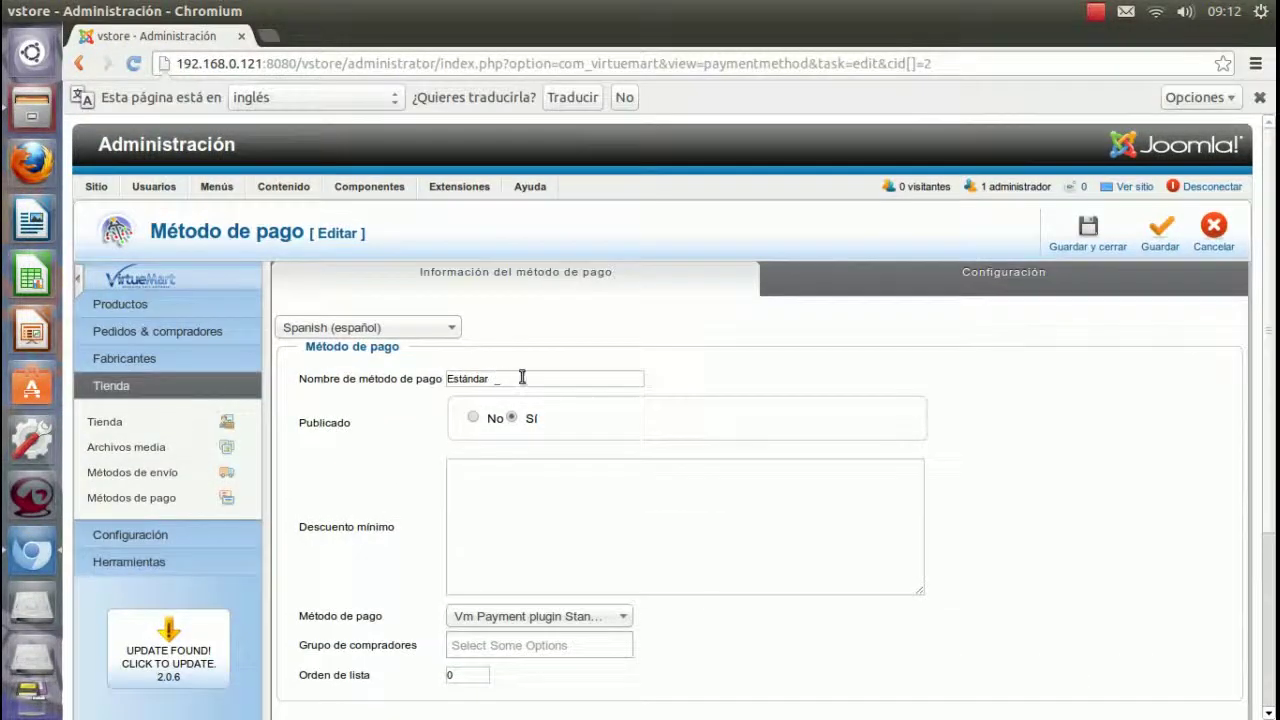
pyautogui.click(624, 97)
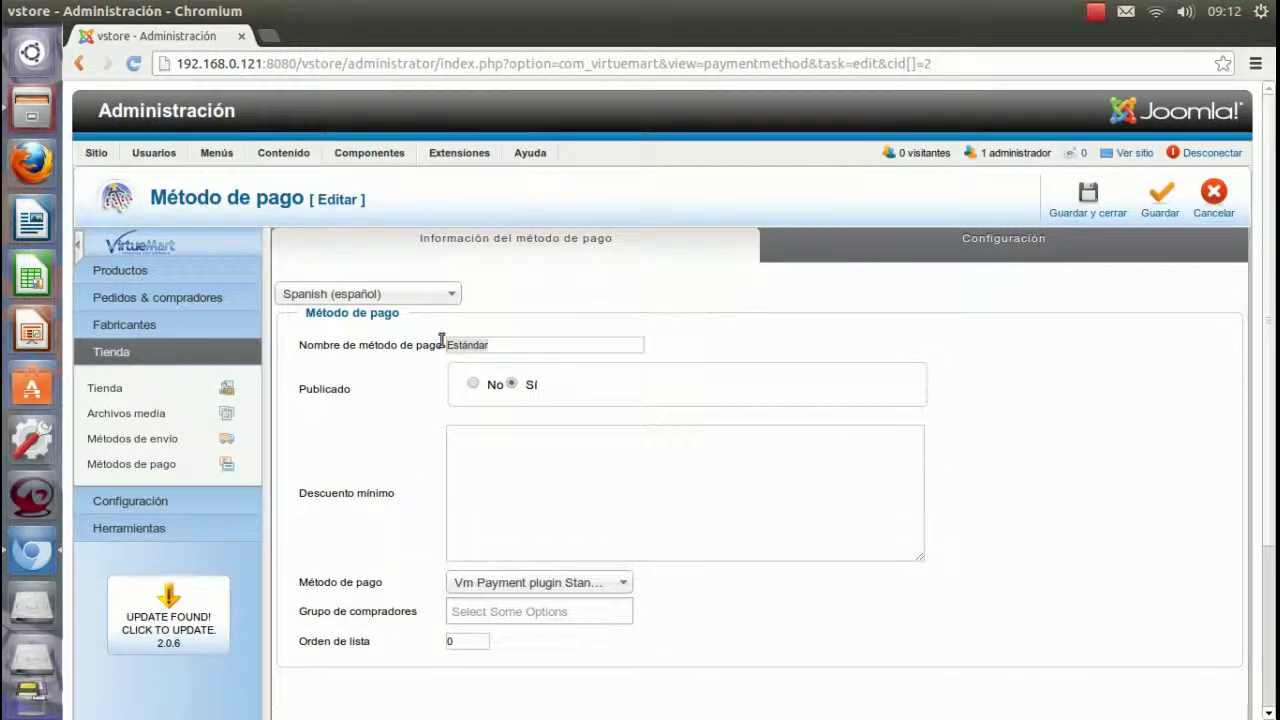
pyautogui.click(622, 583)
pyautogui.scroll(-2, 753, 584)
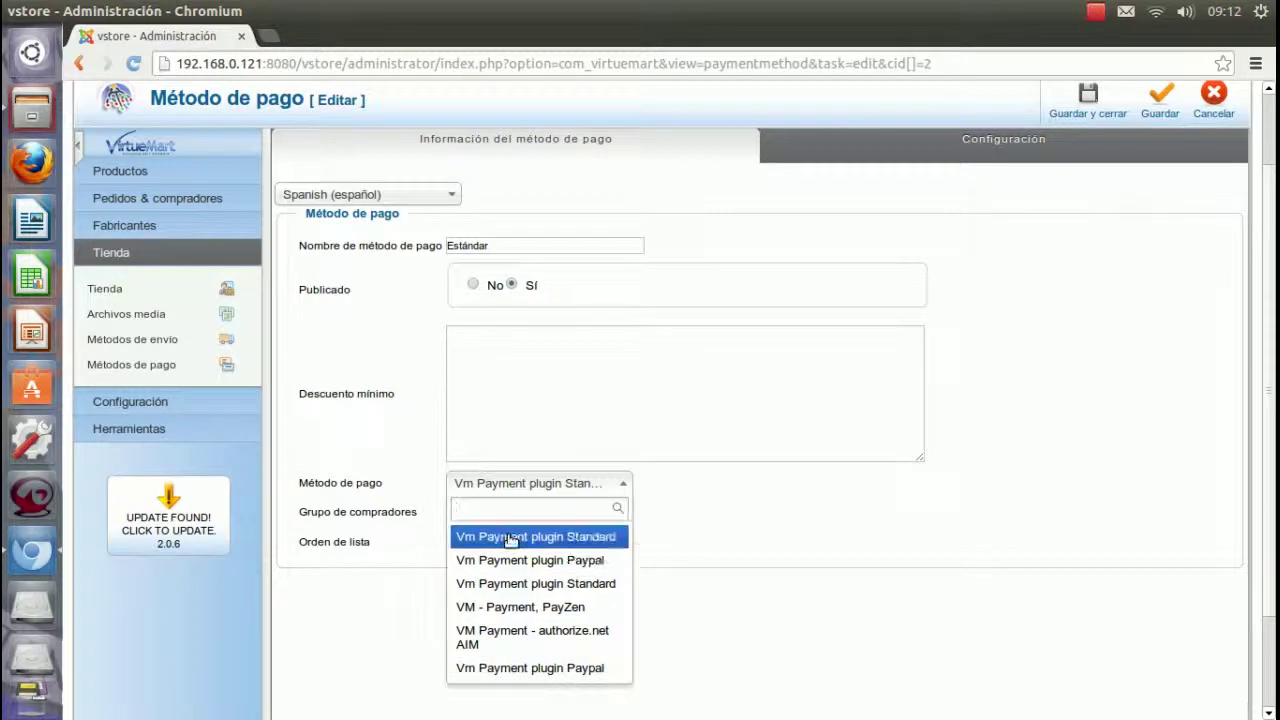
pyautogui.click(541, 541)
pyautogui.scroll(2, 863, 371)
# Step: Review the Estándar payment method's configuration, including the selectable countries, accepted currency, amounts, fees and payment message
pyautogui.click(889, 246)
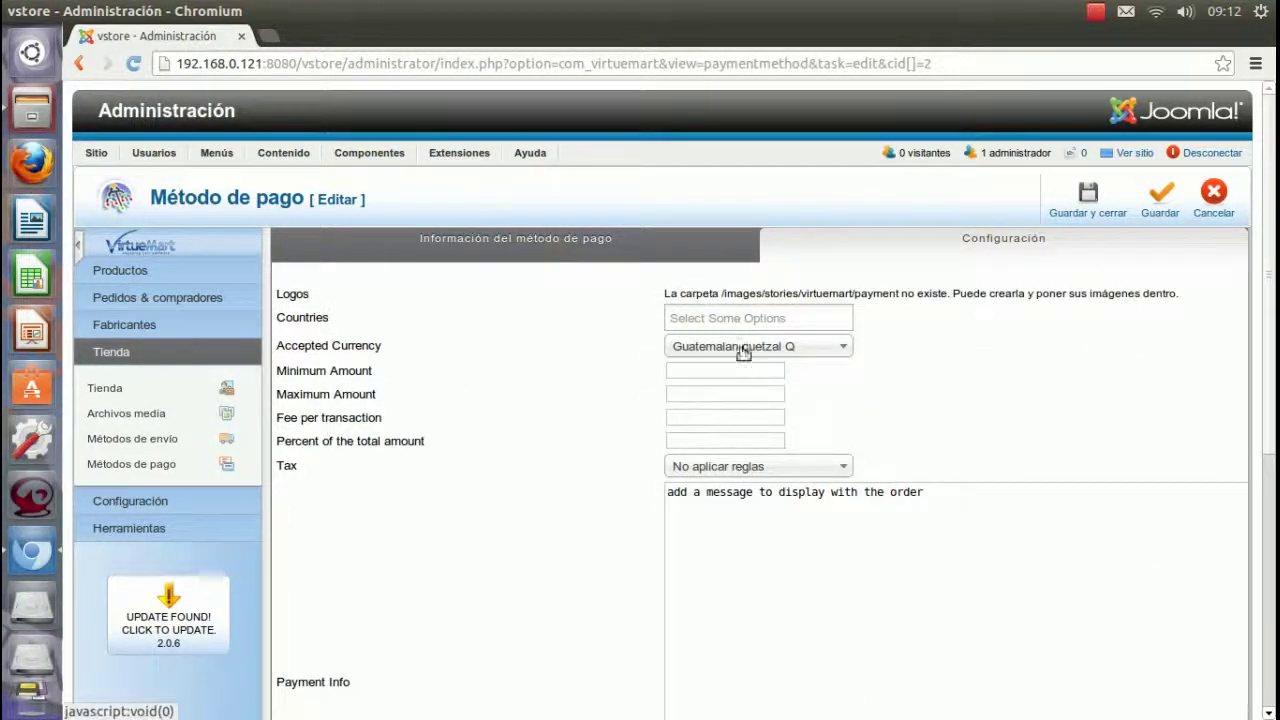
pyautogui.click(766, 317)
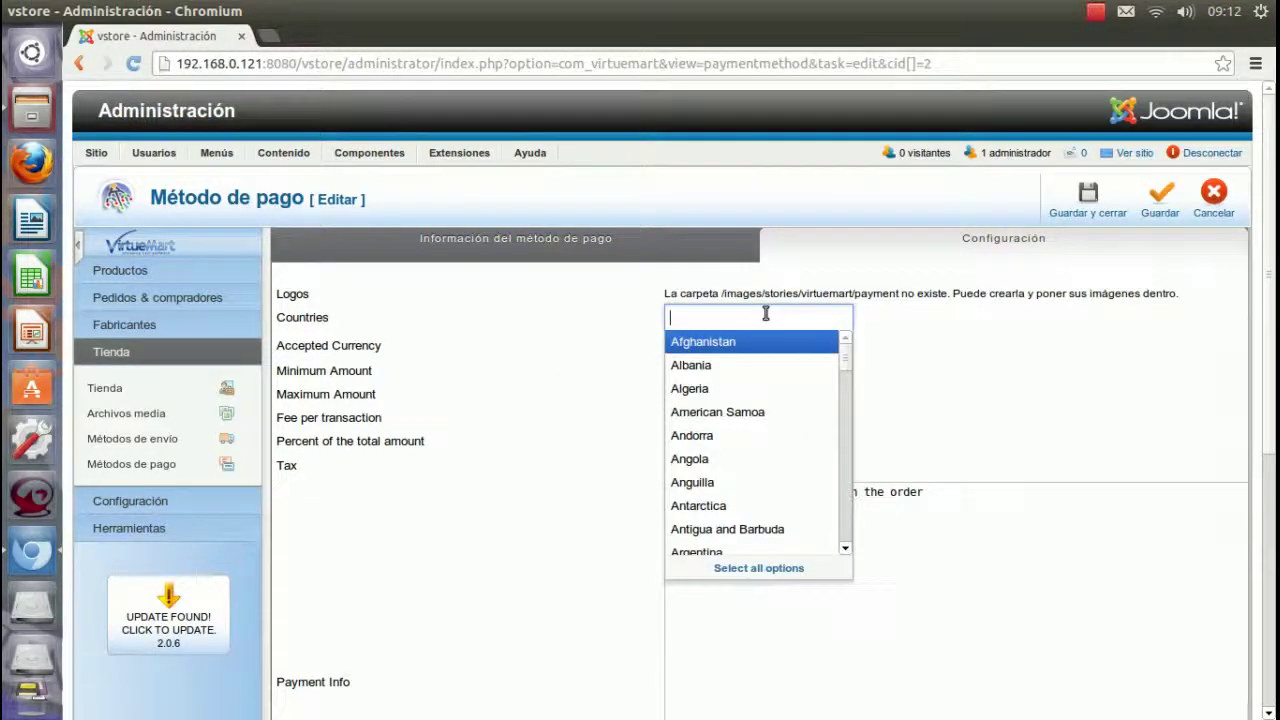
pyautogui.click(423, 355)
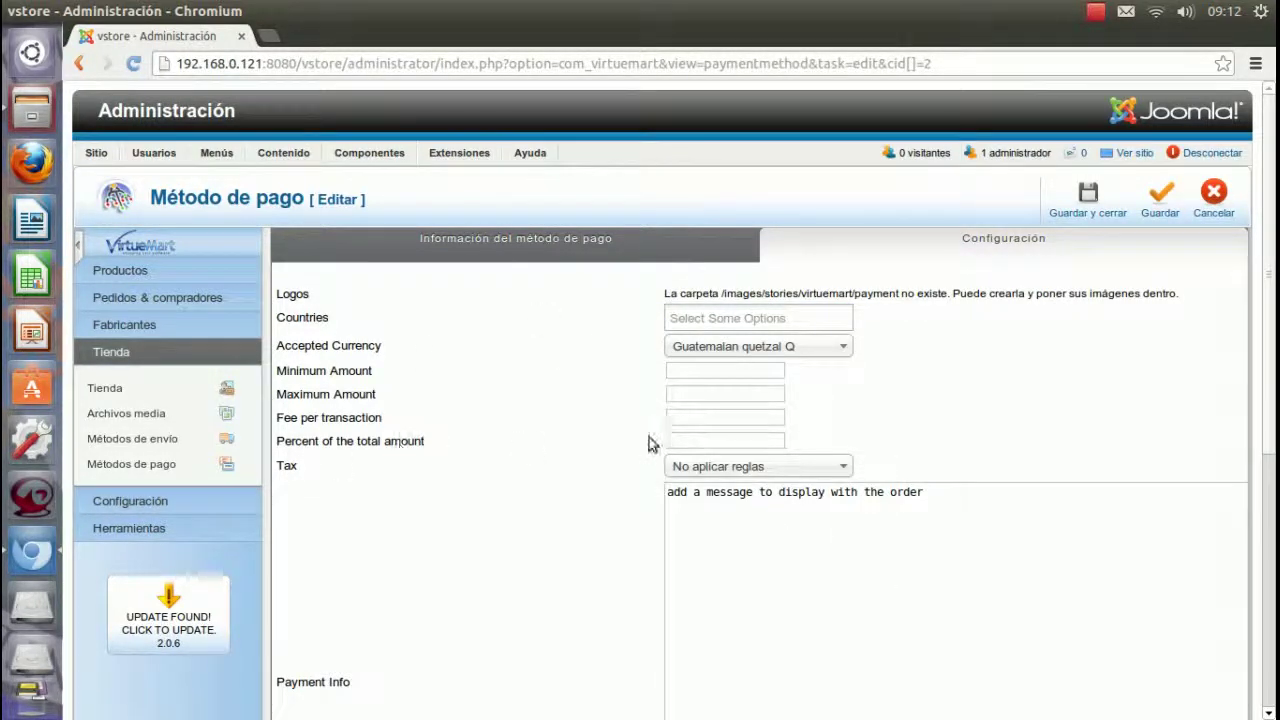
pyautogui.scroll(-5, 522, 531)
pyautogui.scroll(4, 520, 534)
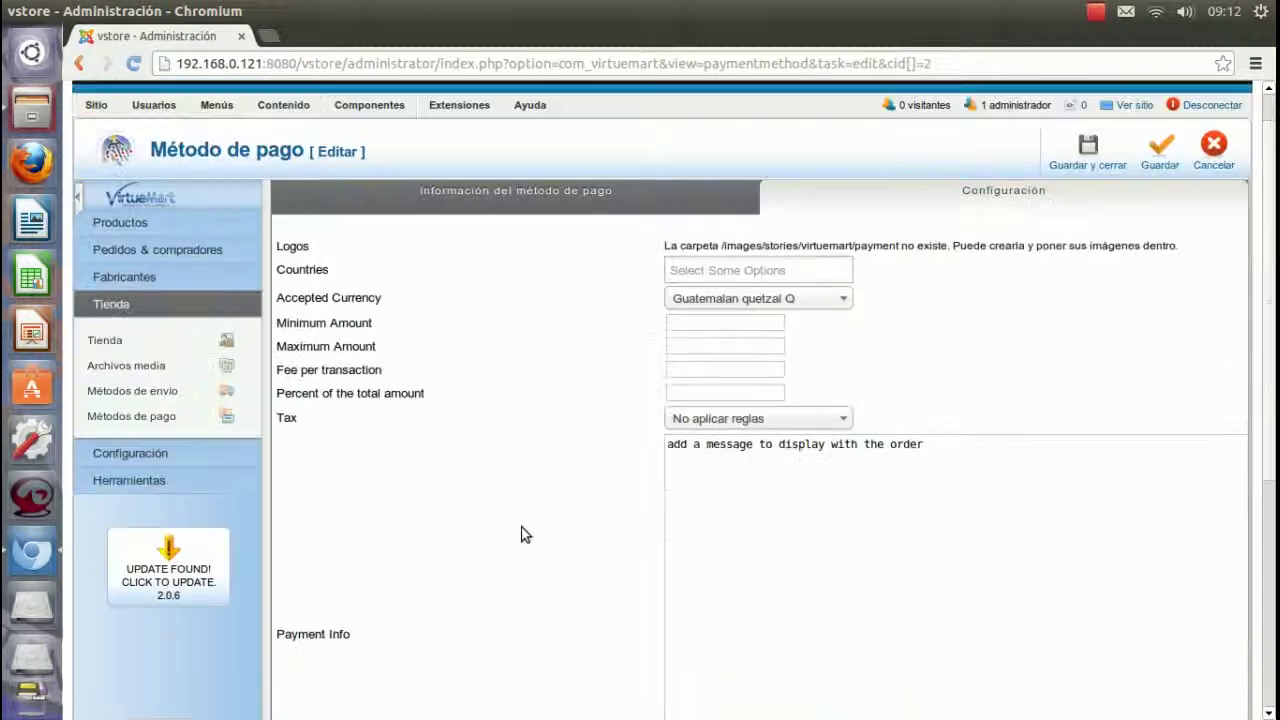
# Step: Open the Paypal payment method, decline the page translation and review its payment plugins, keeping Vm Payment plugin Paypal
pyautogui.click(160, 418)
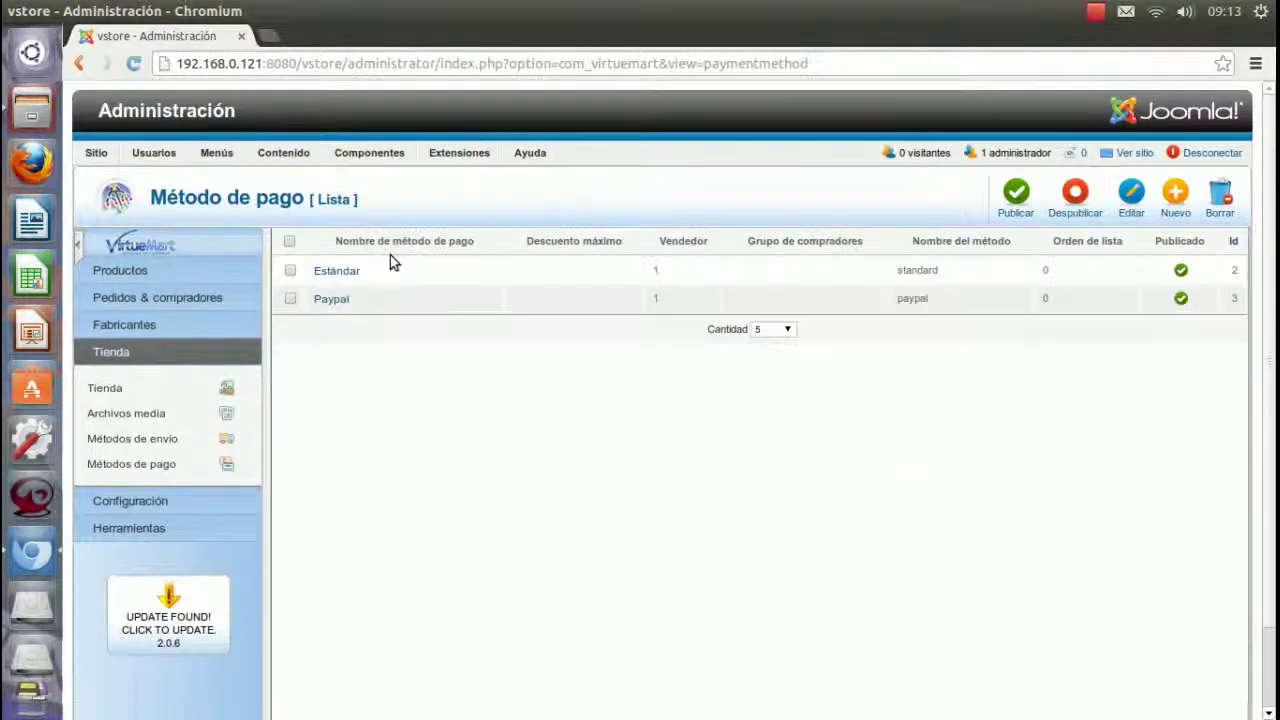
pyautogui.click(340, 299)
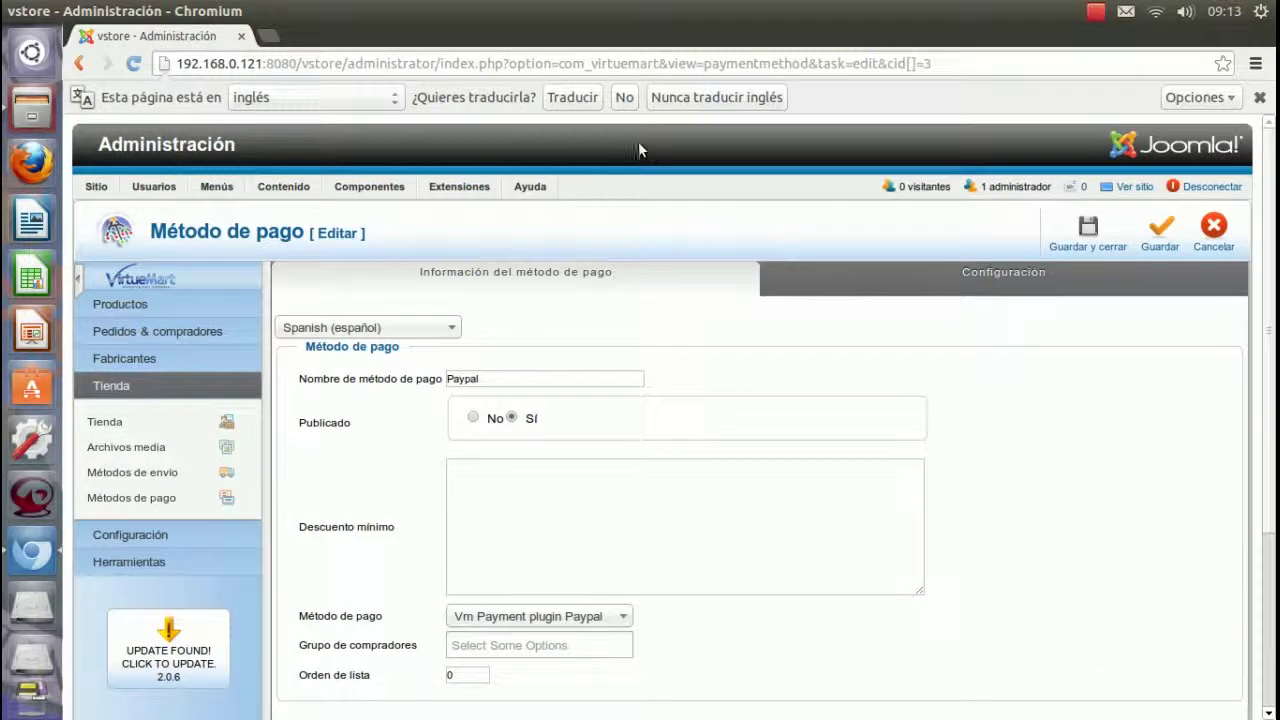
pyautogui.click(624, 98)
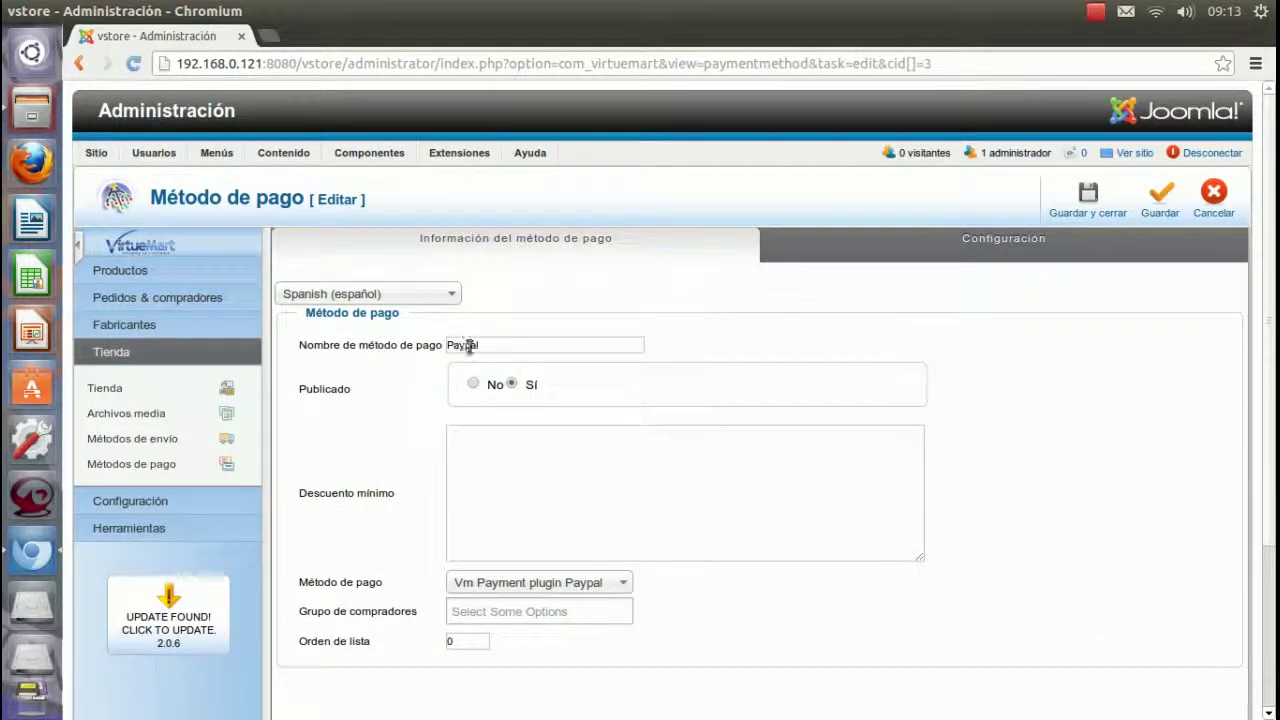
pyautogui.click(597, 583)
pyautogui.click(951, 331)
# Step: Review the Paypal method's configuration, including the PayPal parameters, currency and amount restrictions, and return-to-shop order statuses
pyautogui.click(896, 243)
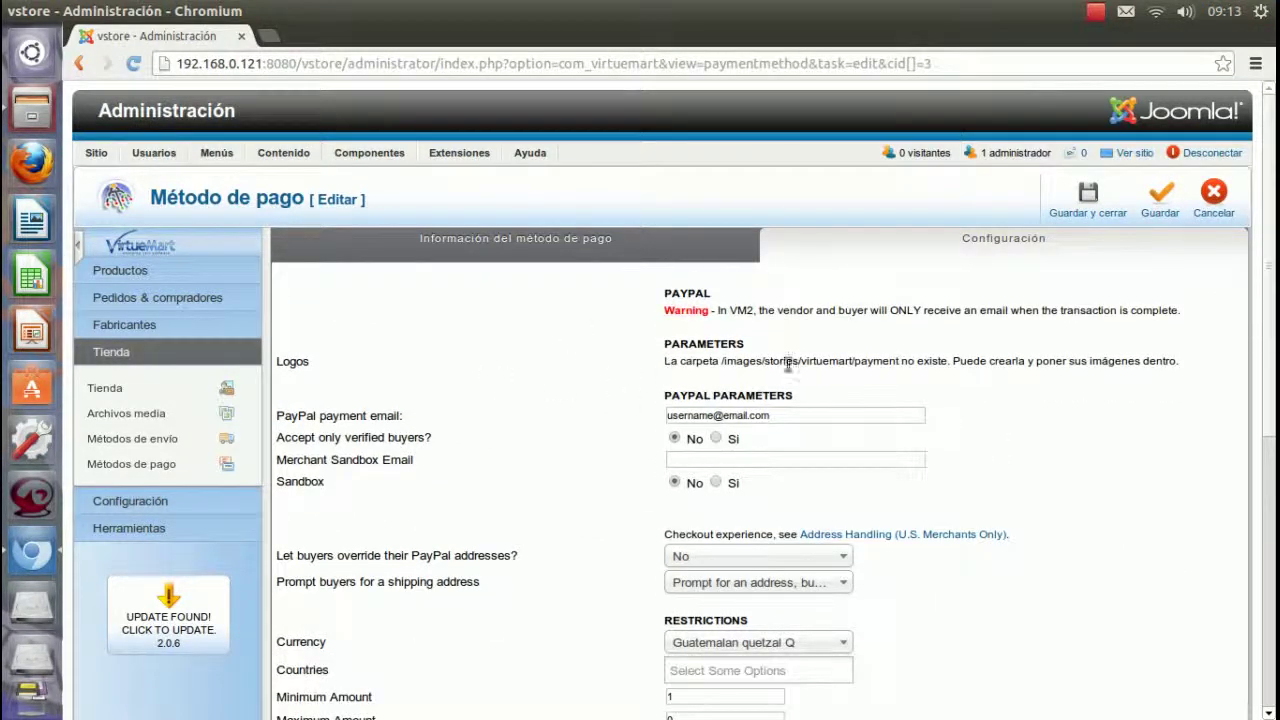
pyautogui.scroll(-5, 586, 495)
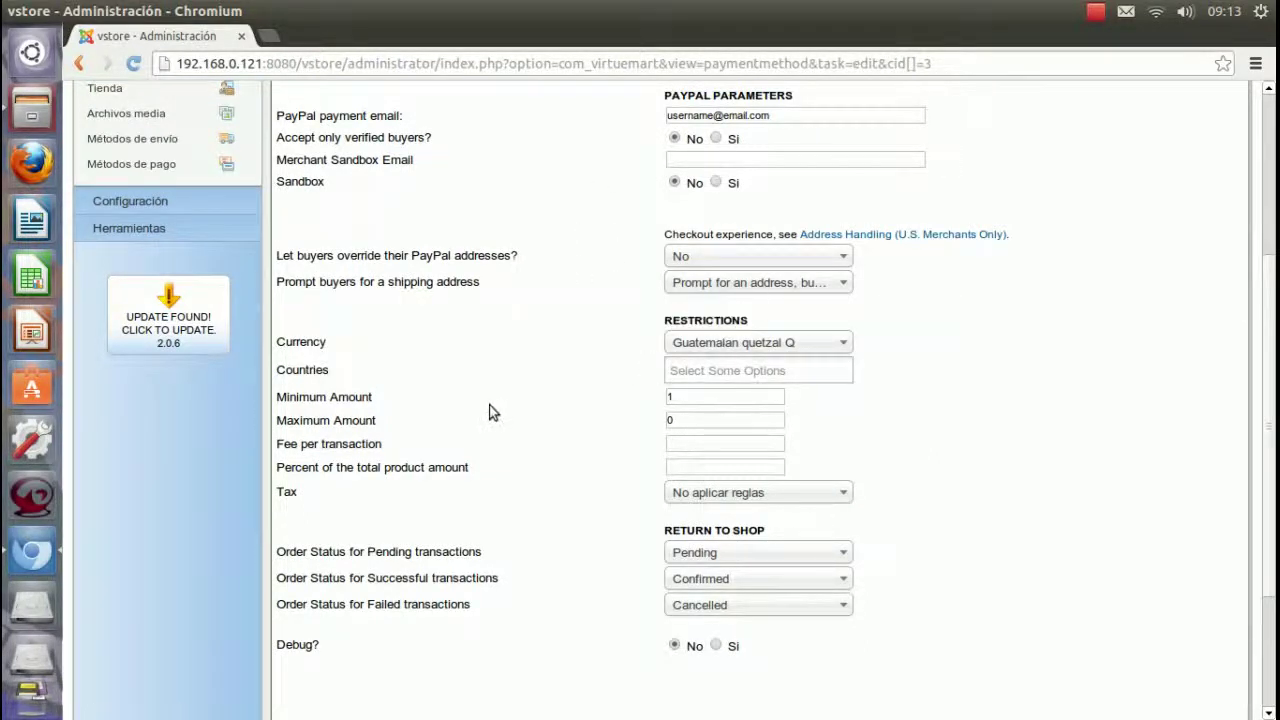
pyautogui.scroll(-3, 487, 409)
pyautogui.scroll(10, 490, 405)
# Step: Return to the Paypal method's general information and recheck the payment plugin choices without changing the selected plugin
pyautogui.click(450, 186)
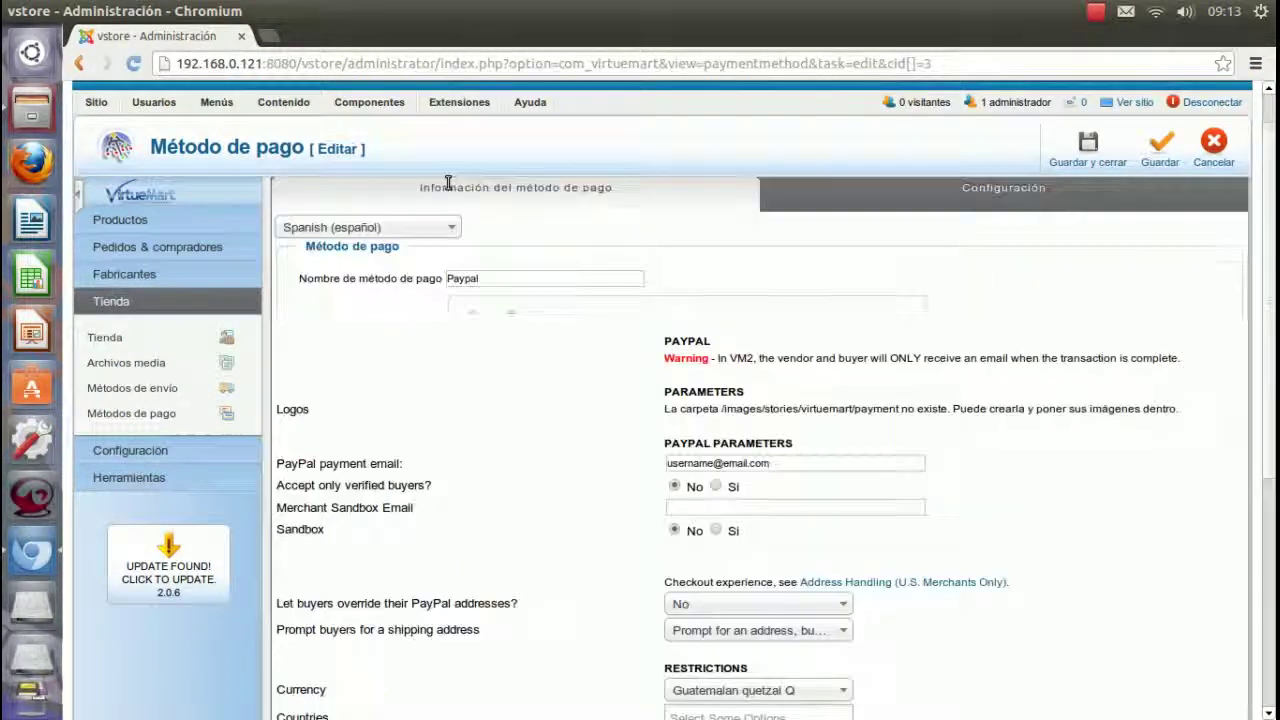
pyautogui.click(591, 532)
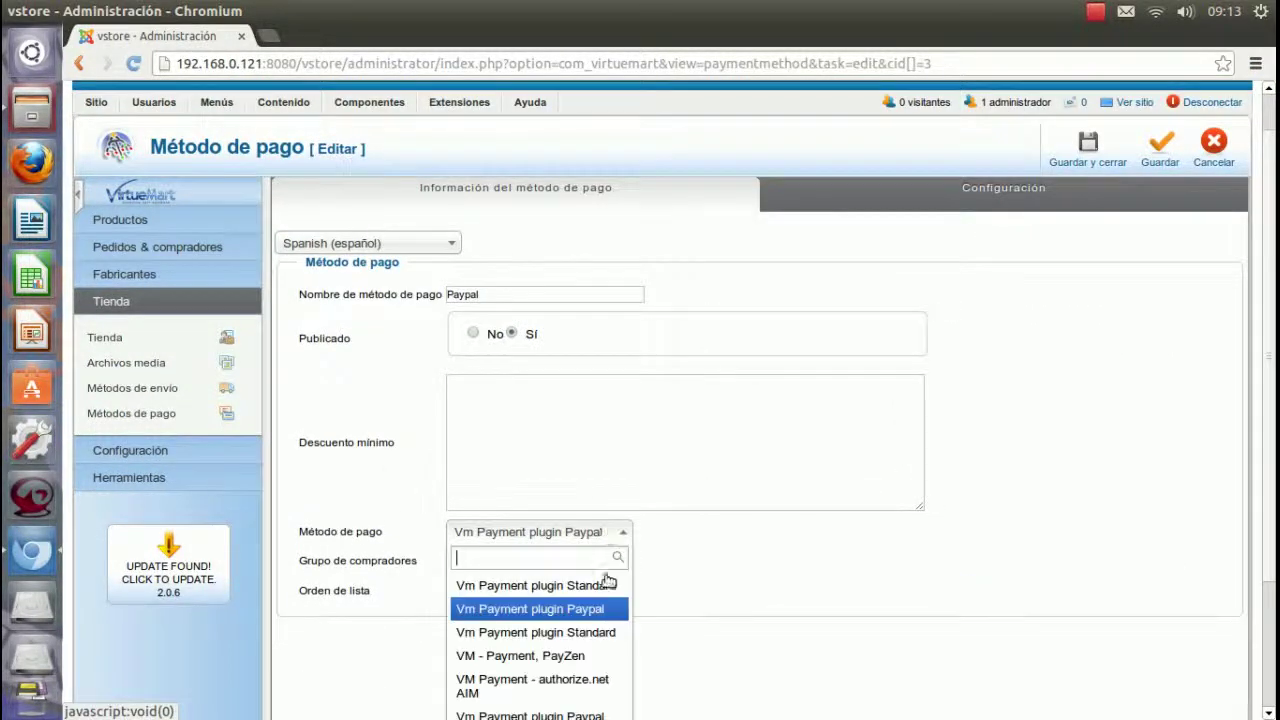
pyautogui.click(711, 614)
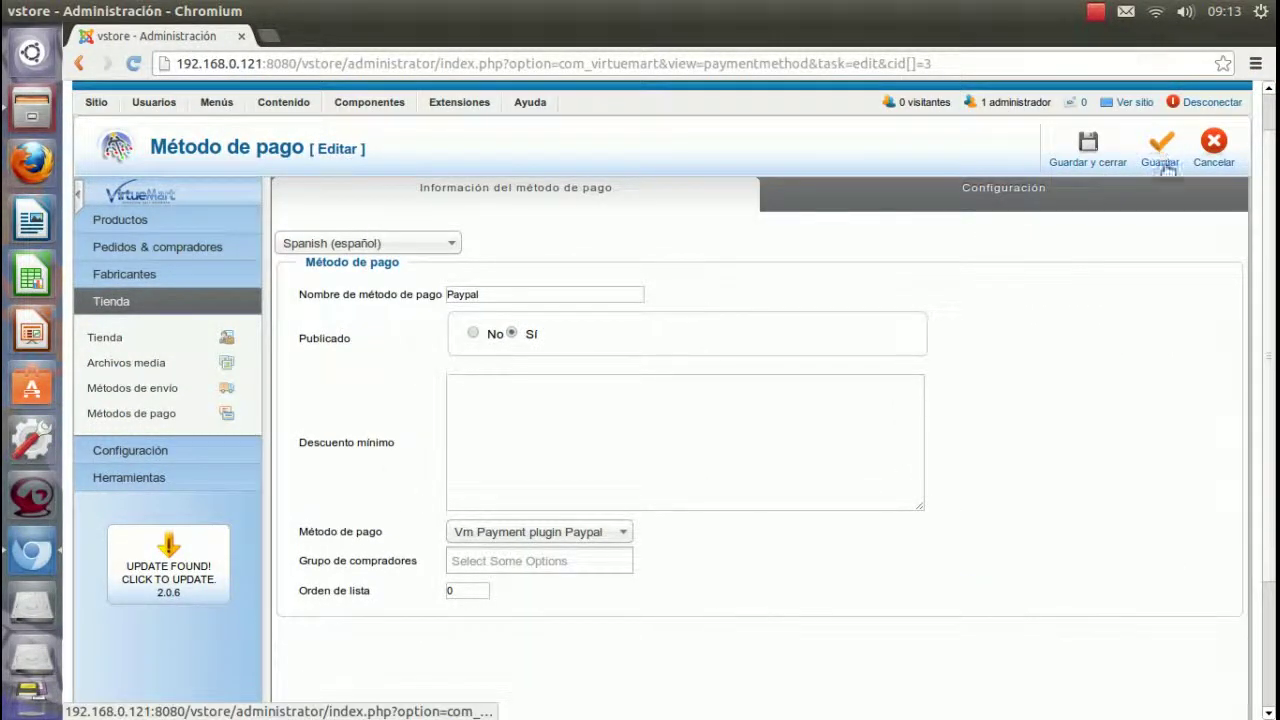
pyautogui.click(1072, 200)
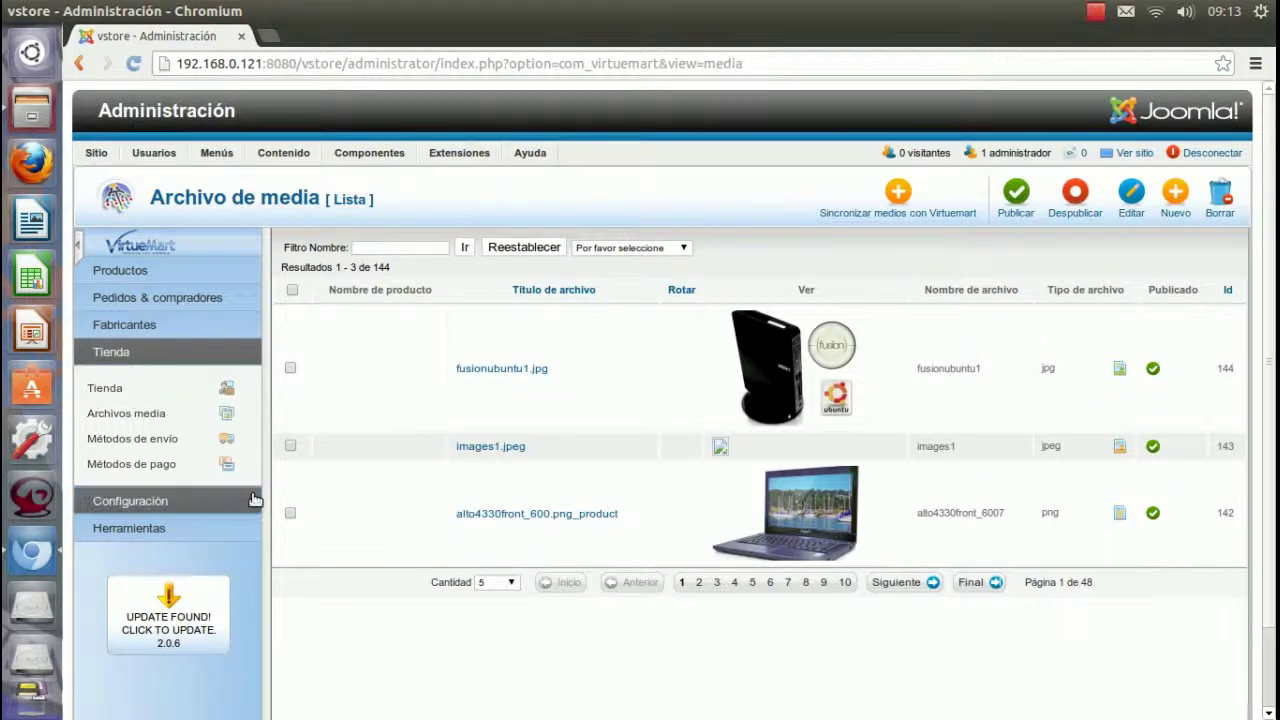
# Step: Browse the store's media files, examining the images on list pages 6, 4 and 2
pyautogui.scroll(-1, 866, 409)
pyautogui.scroll(1, 866, 409)
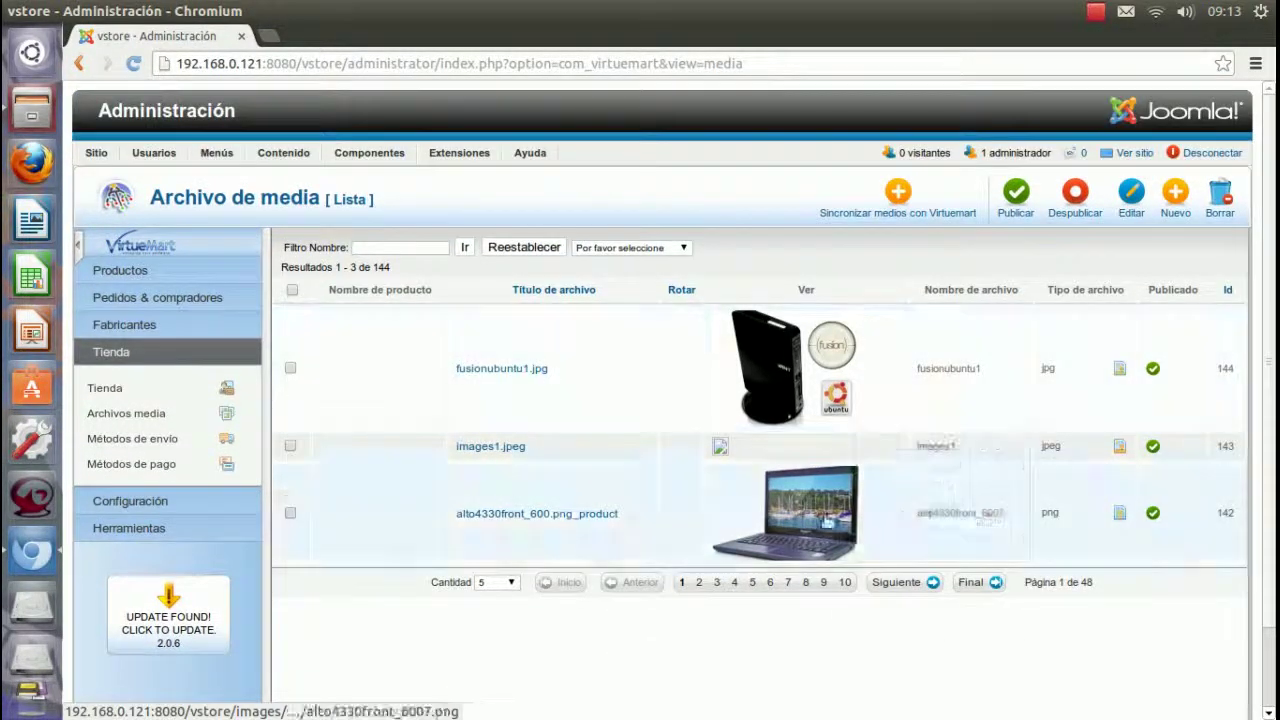
pyautogui.click(808, 582)
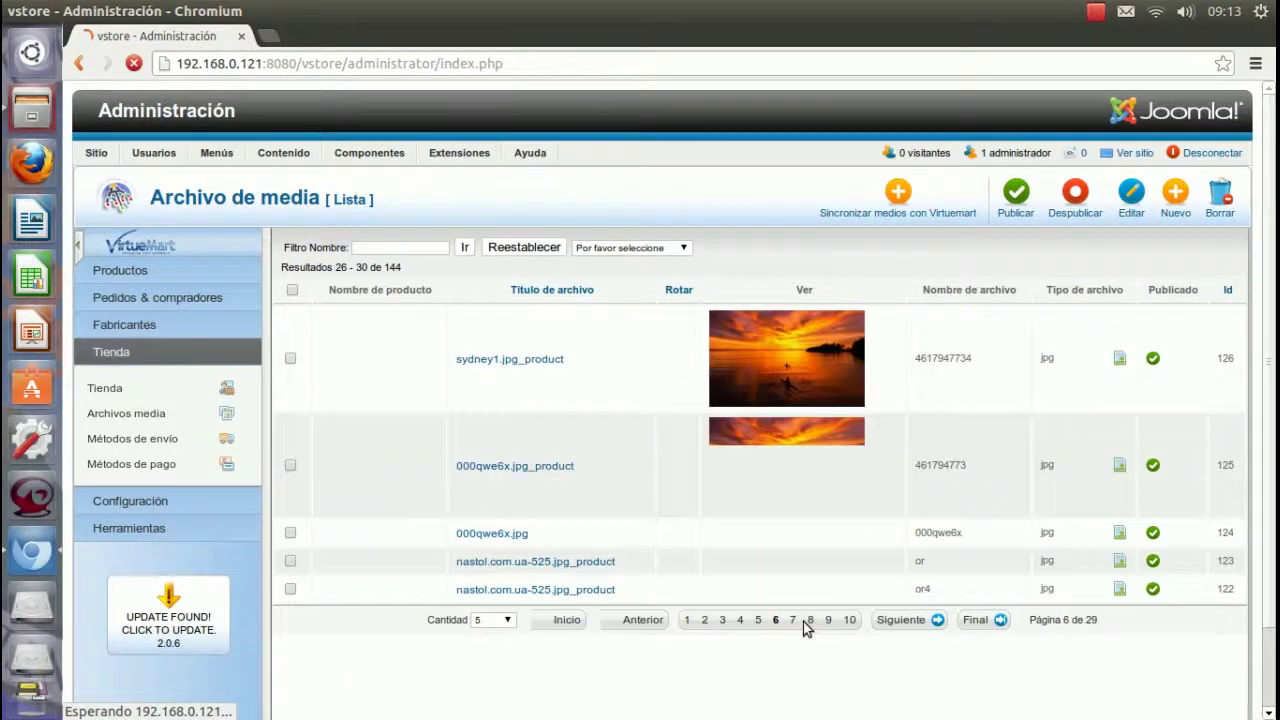
pyautogui.scroll(-4, 723, 583)
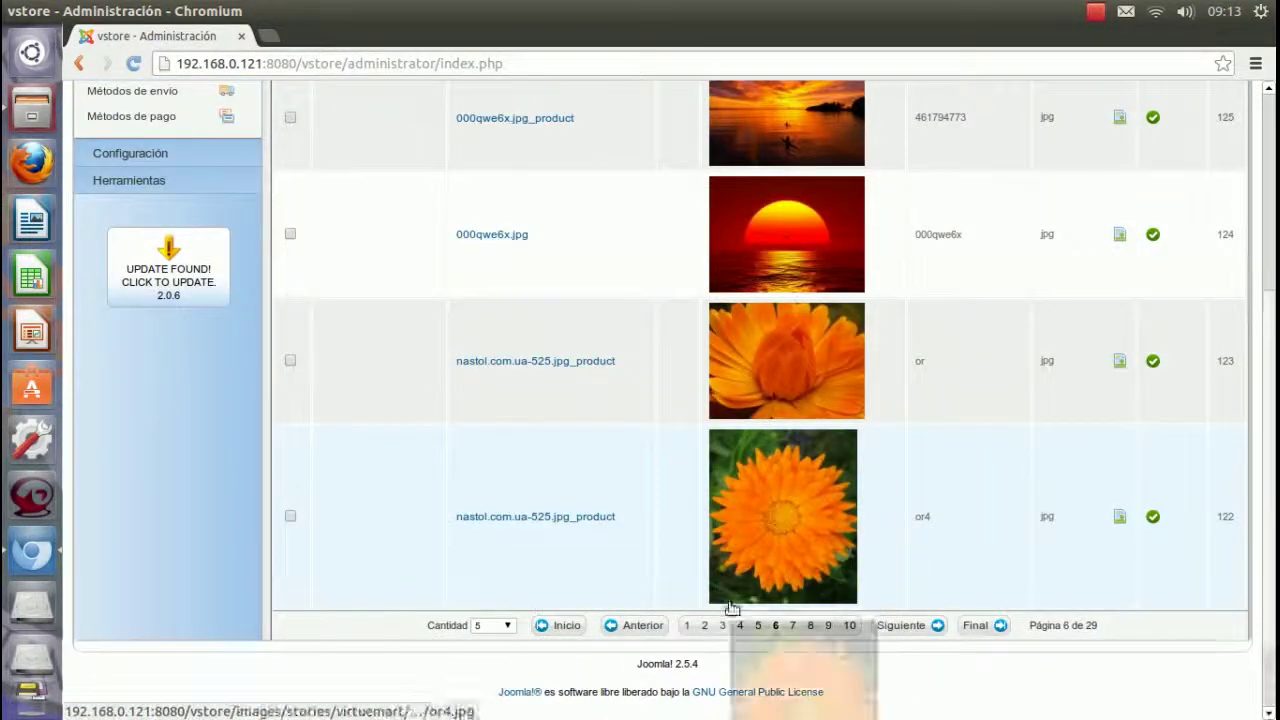
pyautogui.click(738, 632)
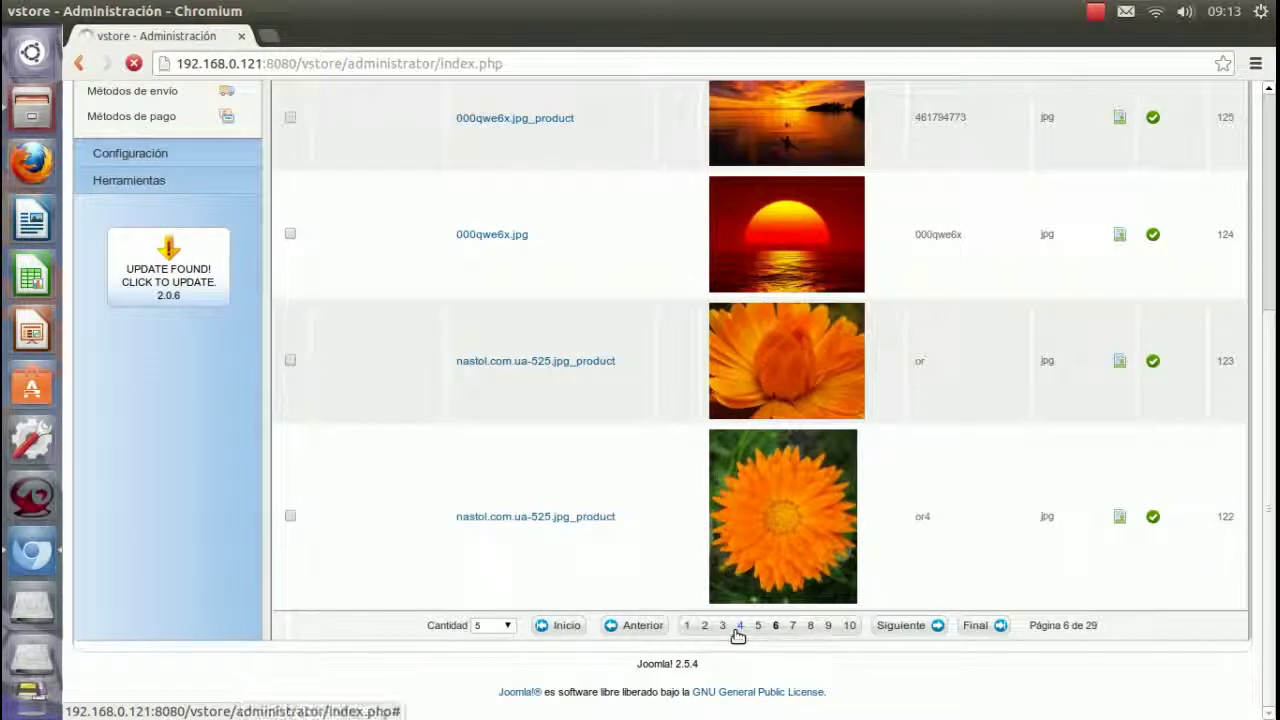
pyautogui.scroll(-4, 700, 625)
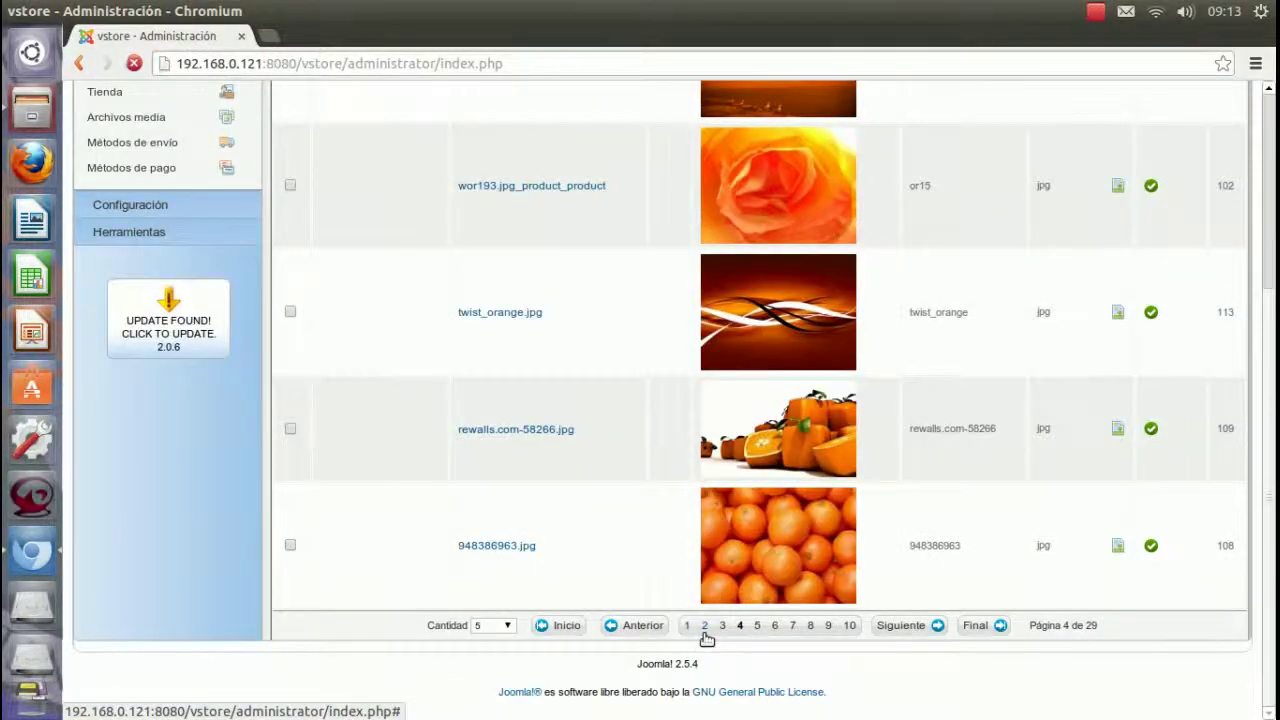
pyautogui.click(704, 628)
pyautogui.scroll(-2, 677, 455)
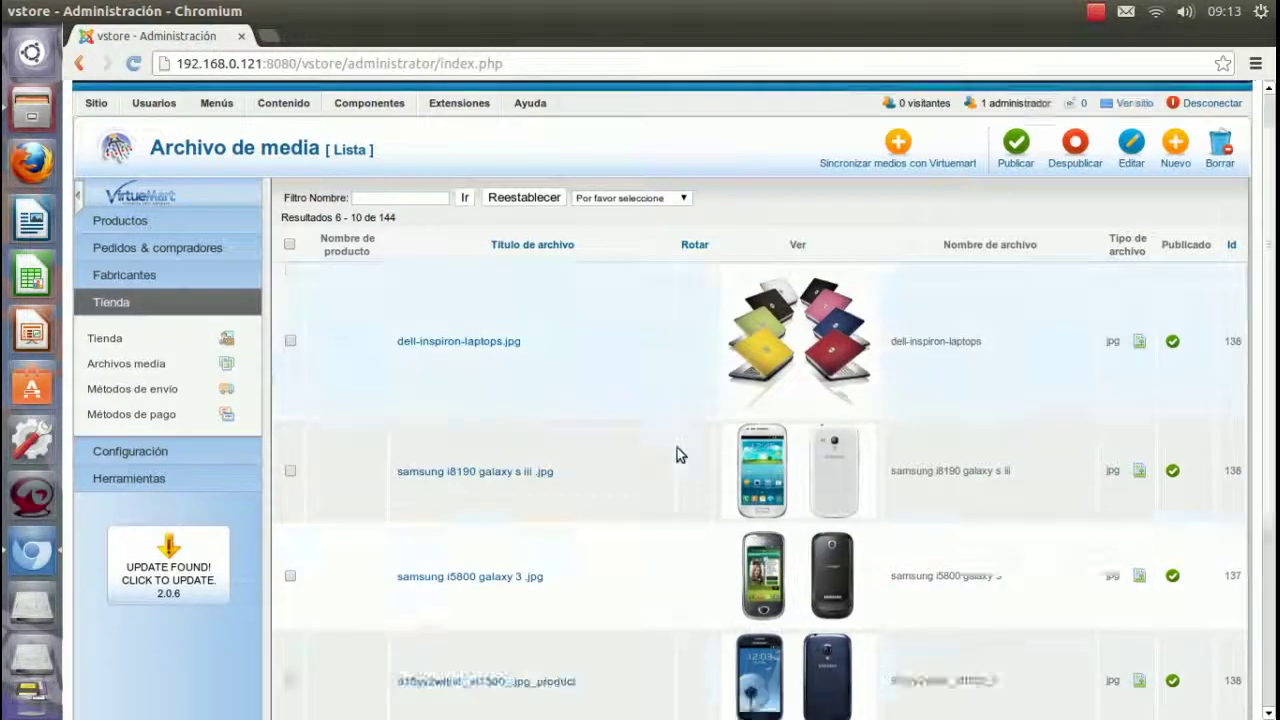
pyautogui.scroll(-5, 677, 447)
pyautogui.scroll(6, 677, 447)
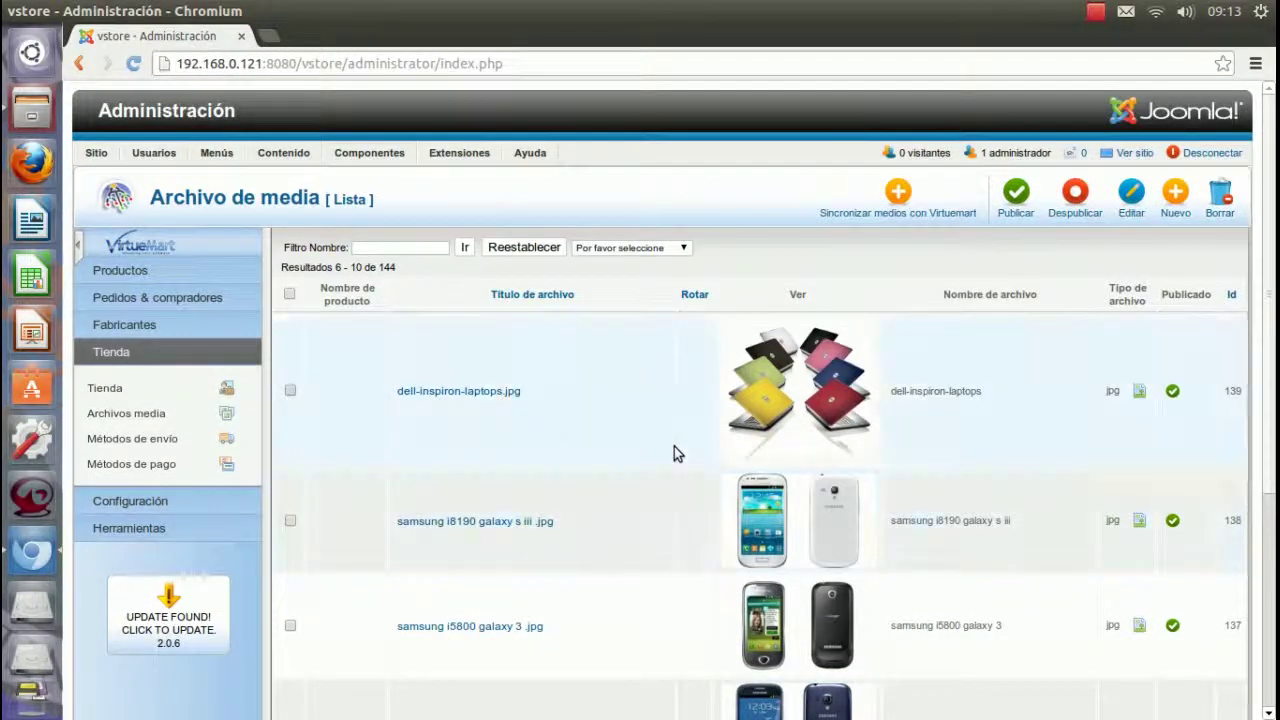
# Step: Review the site, user and menu administration options and open the item list of foot_menu
pyautogui.moveTo(161, 157)
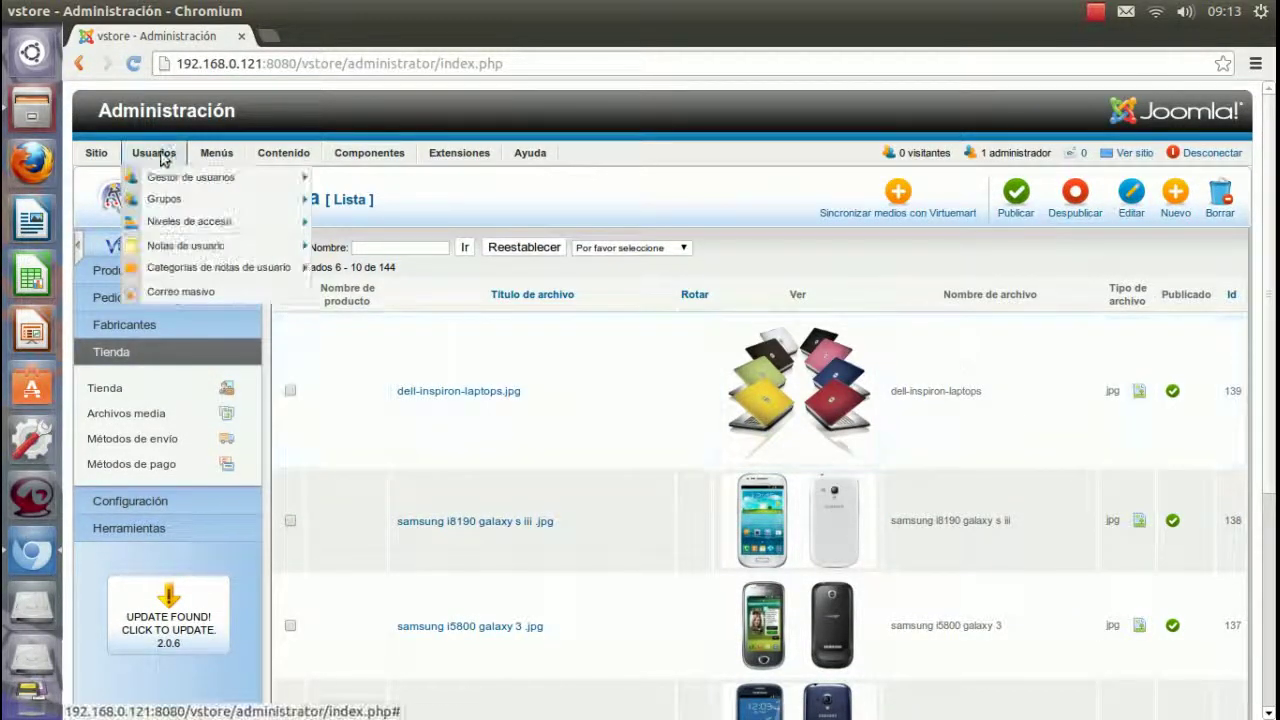
pyautogui.moveTo(100, 163)
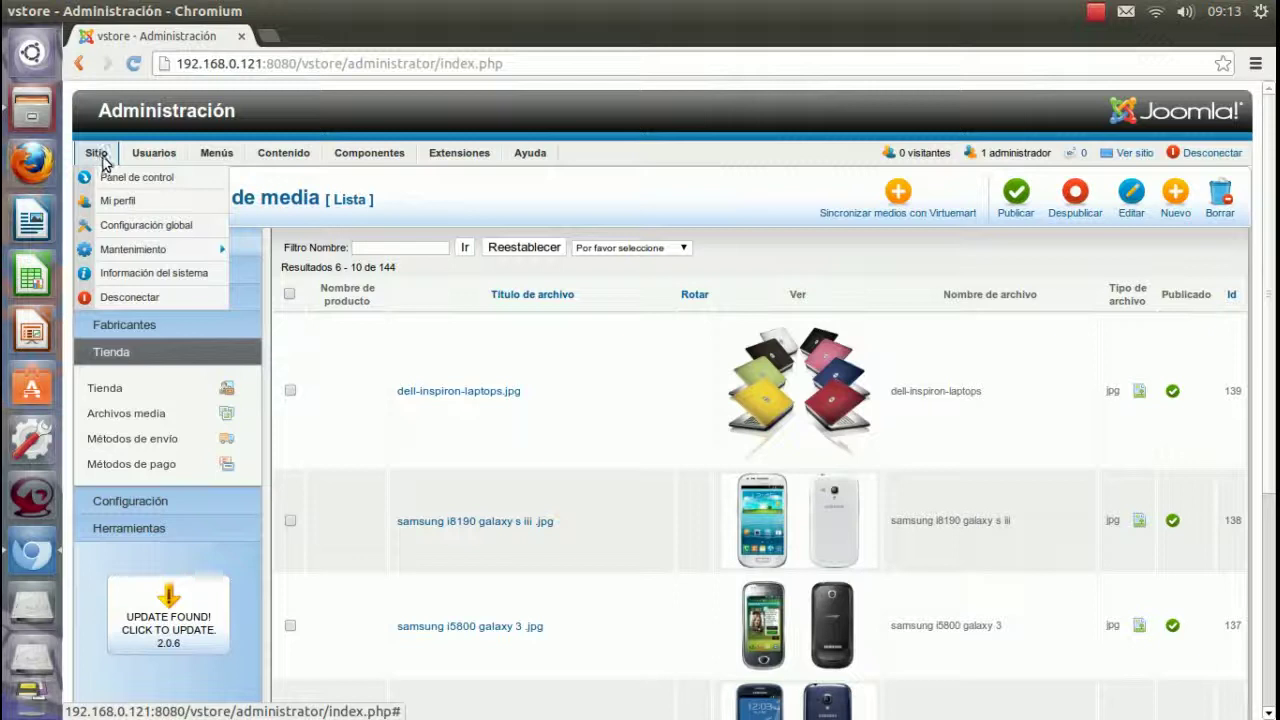
pyautogui.moveTo(235, 162)
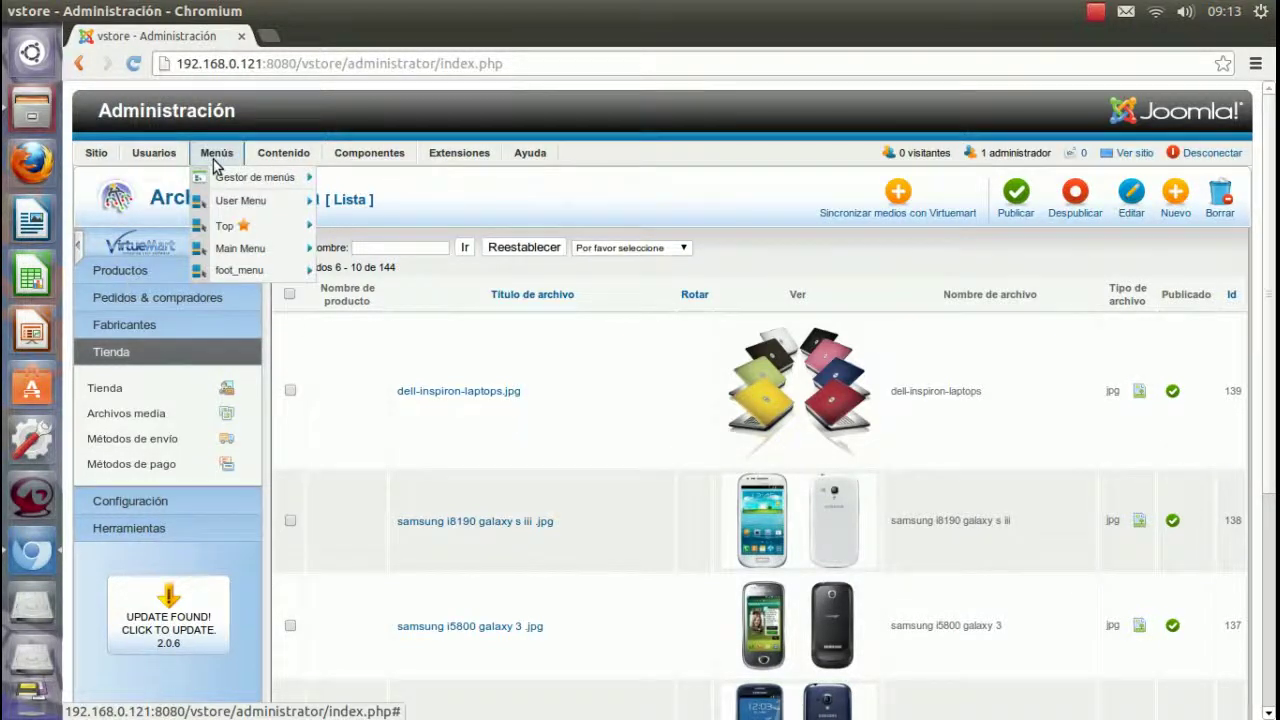
pyautogui.moveTo(245, 253)
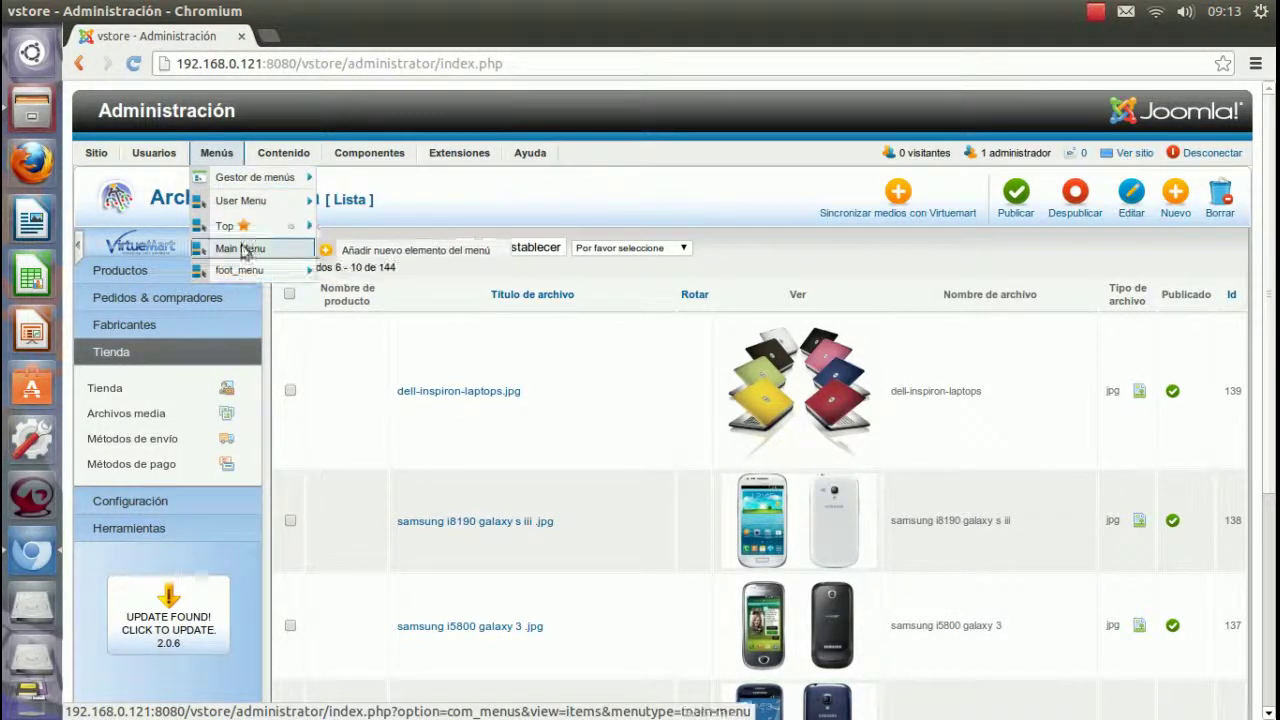
pyautogui.moveTo(249, 208)
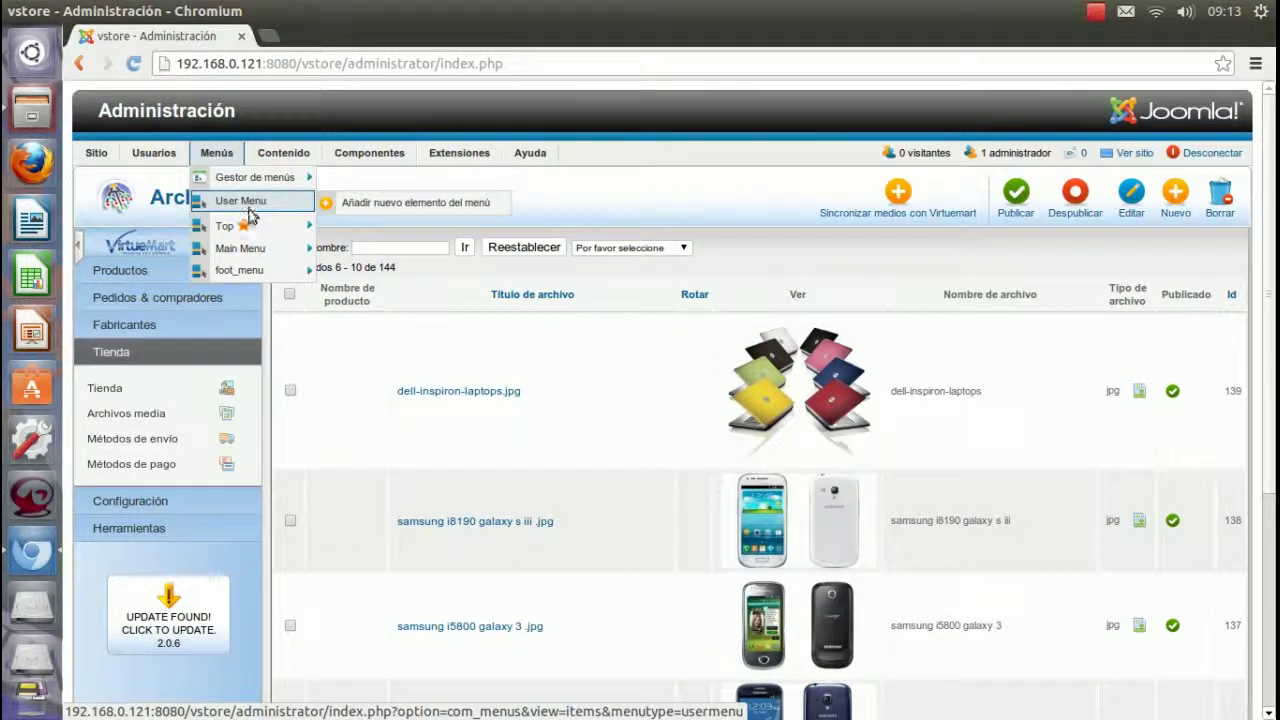
pyautogui.click(257, 278)
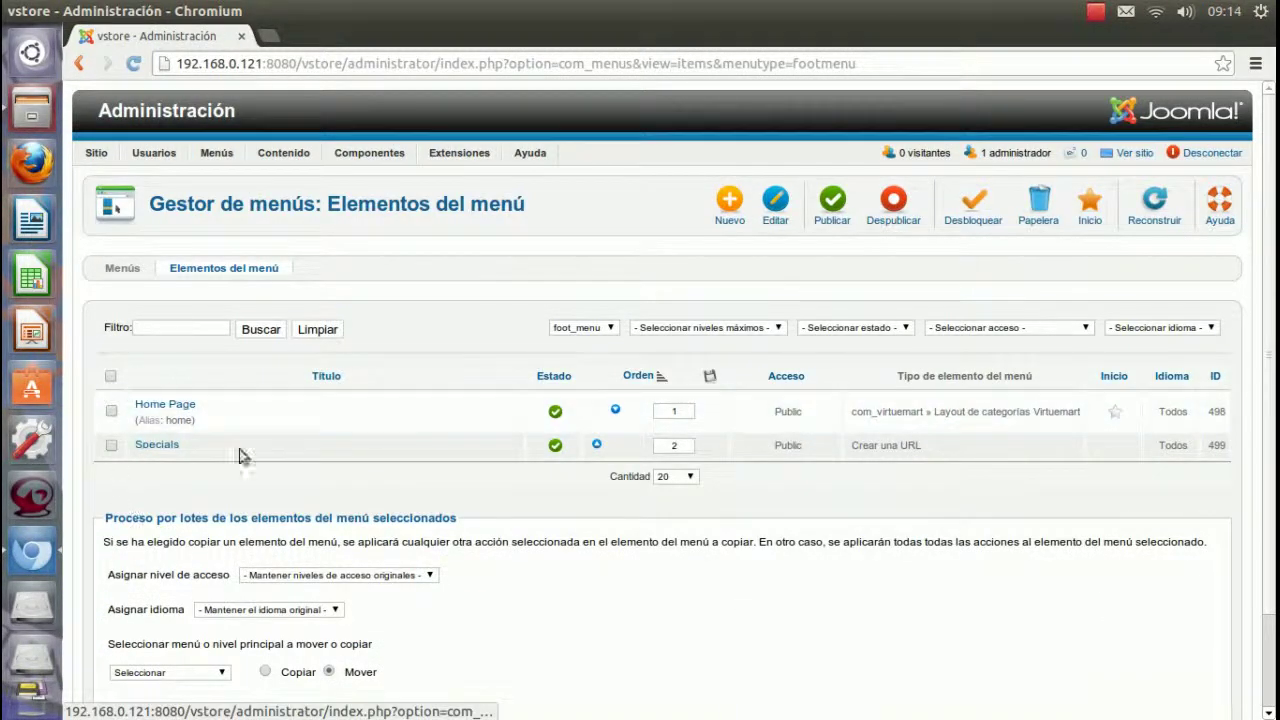
# Step: Open the public storefront at 192.168.0.121:8080/vstore/ in a new browser tab
pyautogui.click(276, 39)
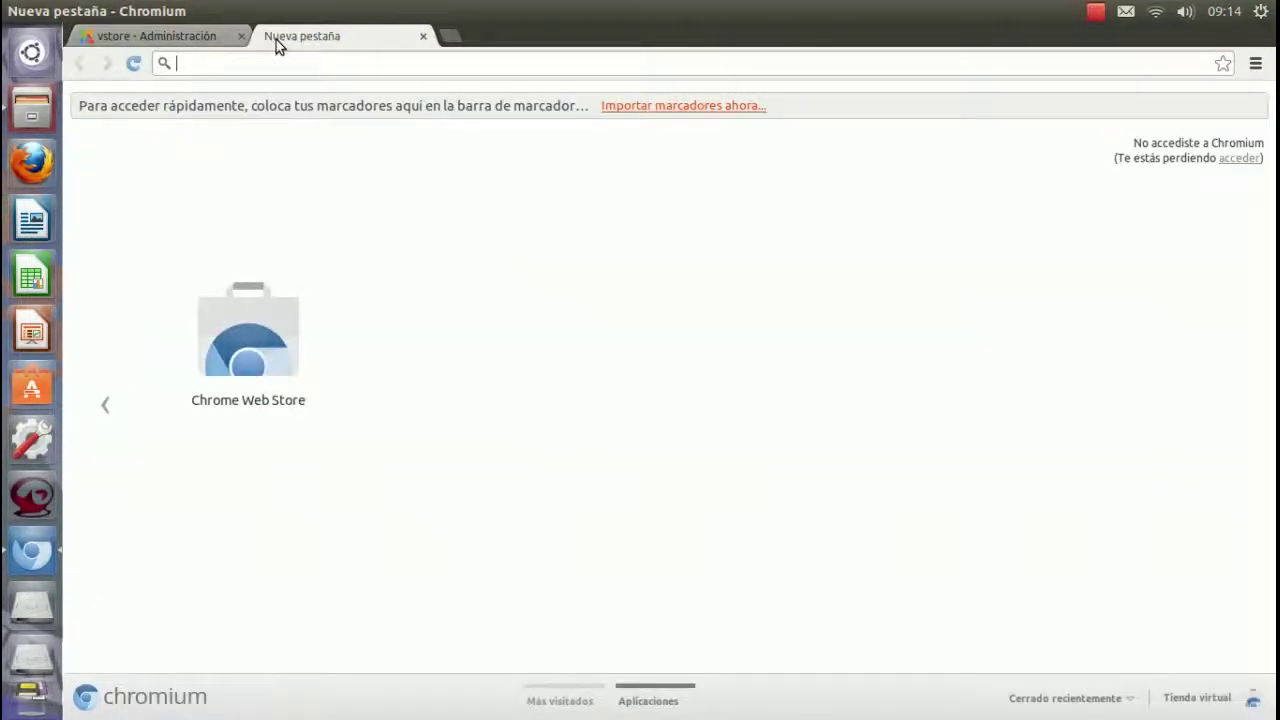
pyautogui.write('lo')
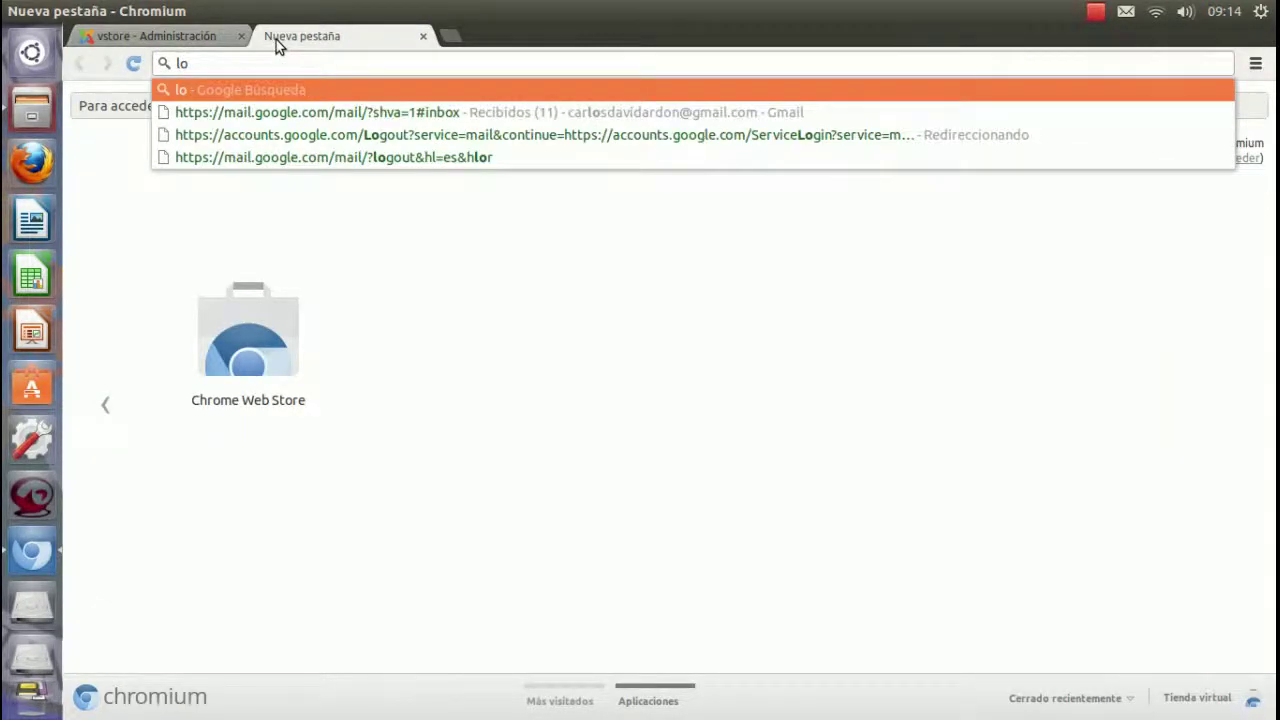
pyautogui.press('BackSpace')
pyautogui.press('BackSpace')
pyautogui.write('vs')
pyautogui.press('Down')
pyautogui.press('BackSpace')
pyautogui.press('BackSpace')
pyautogui.press('BackSpace')
pyautogui.press('BackSpace')
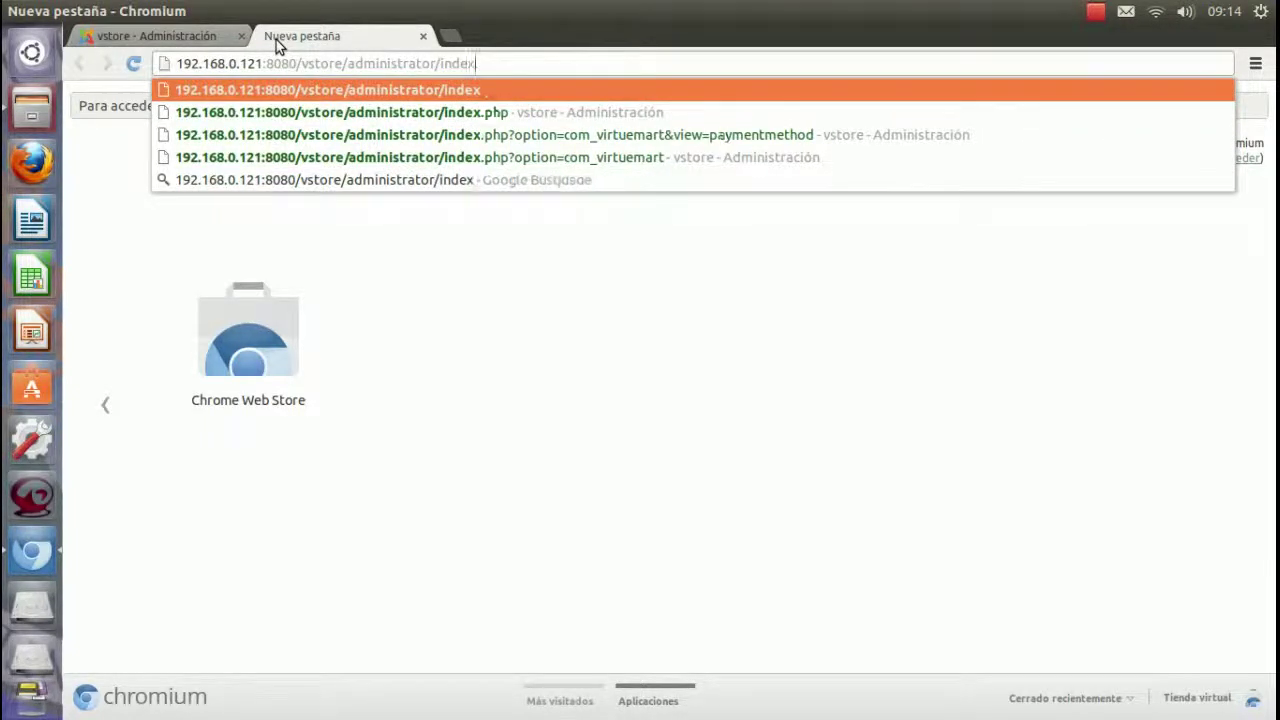
pyautogui.press('BackSpace')
pyautogui.press('BackSpace')
pyautogui.press('BackSpace')
pyautogui.press('BackSpace')
pyautogui.press('BackSpace')
pyautogui.press('BackSpace')
pyautogui.press('BackSpace')
pyautogui.press('BackSpace')
pyautogui.press('BackSpace')
pyautogui.press('BackSpace')
pyautogui.press('BackSpace')
pyautogui.press('BackSpace')
pyautogui.press('BackSpace')
pyautogui.press('BackSpace')
pyautogui.press('BackSpace')
pyautogui.press('BackSpace')
pyautogui.press('BackSpace')
pyautogui.press('BackSpace')
pyautogui.press('BackSpace')
pyautogui.press('Return')
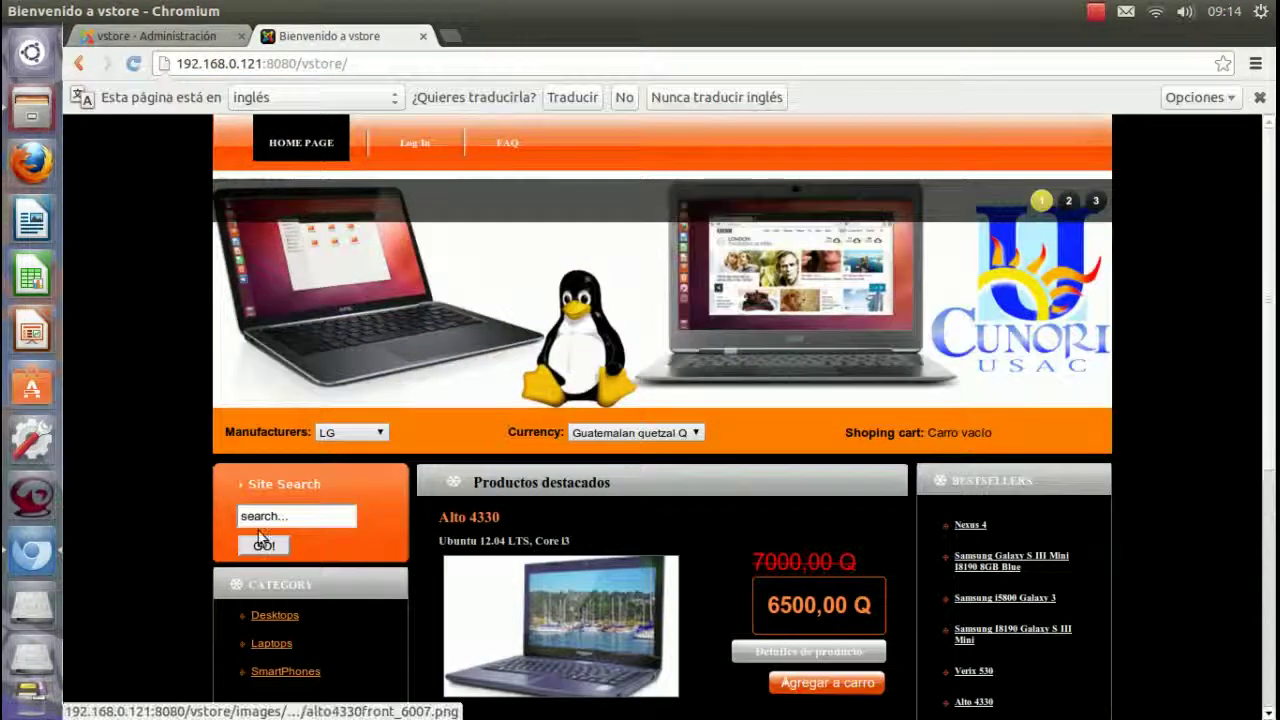
# Step: Review the storefront home page's modules, currency and manufacturer selectors and top menu, declining the page translation
pyautogui.scroll(-2, 262, 540)
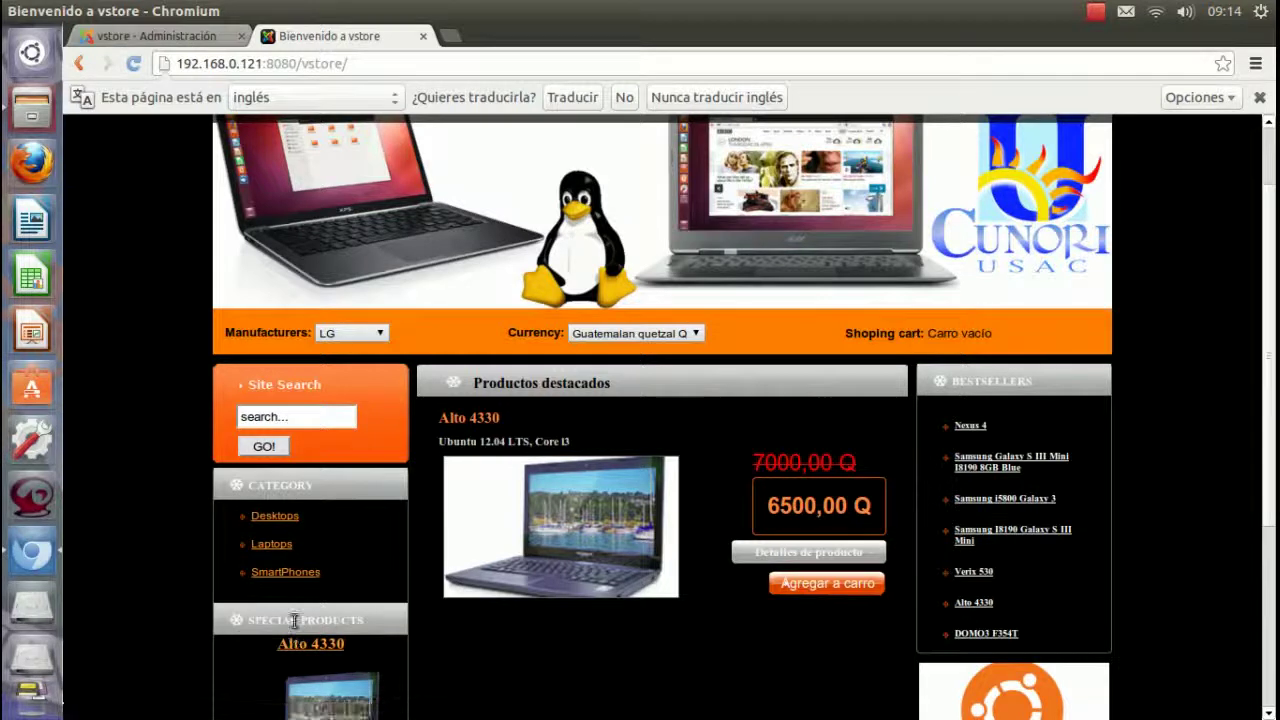
pyautogui.scroll(-3, 295, 621)
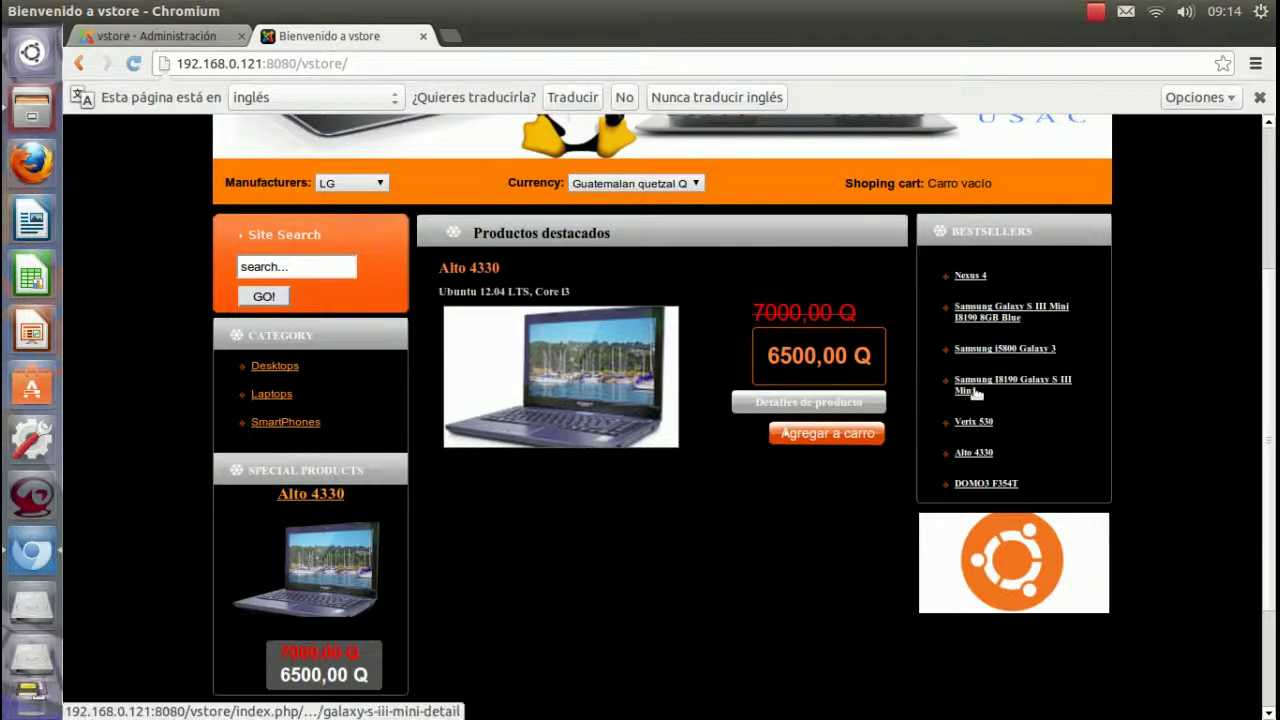
pyautogui.scroll(4, 687, 497)
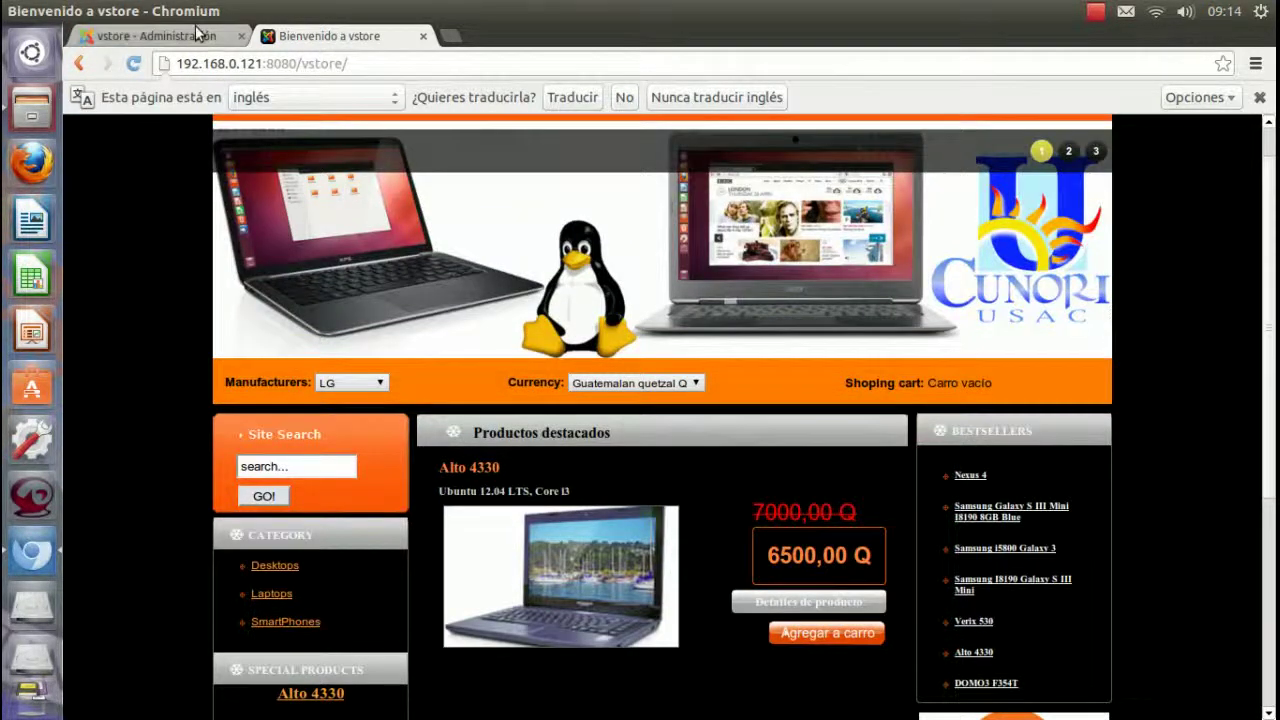
pyautogui.click(688, 383)
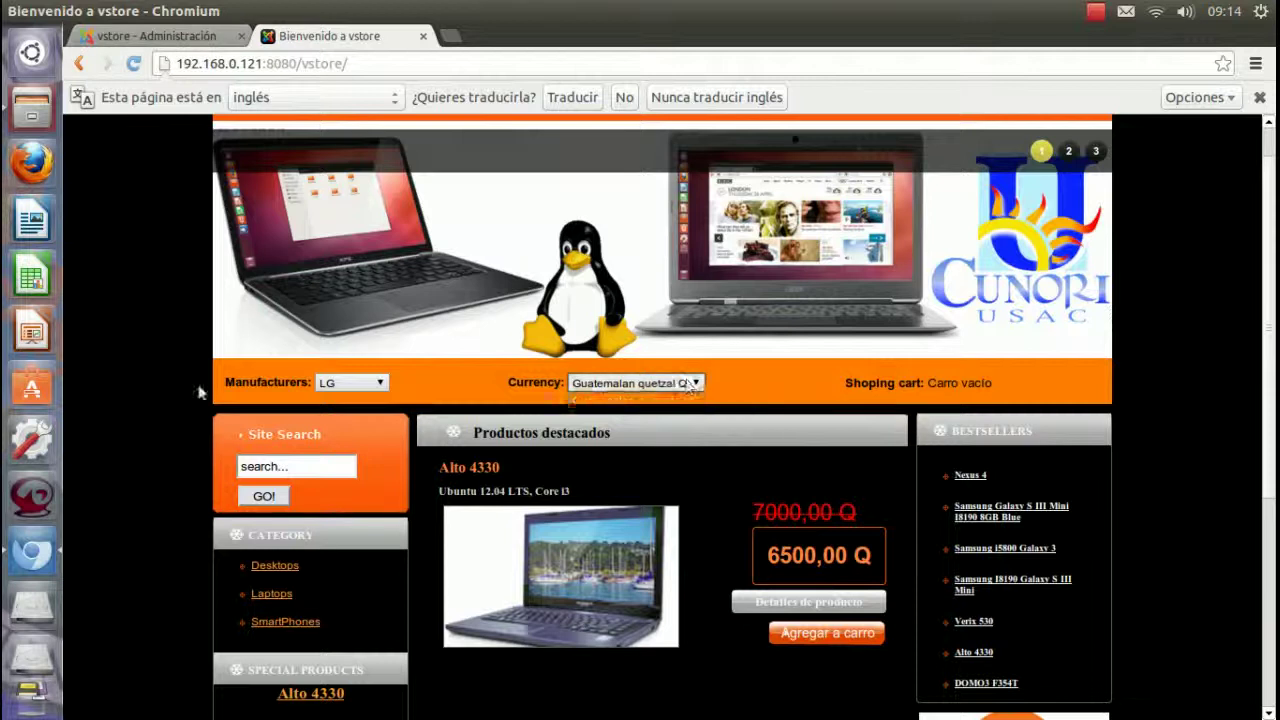
pyautogui.click(380, 384)
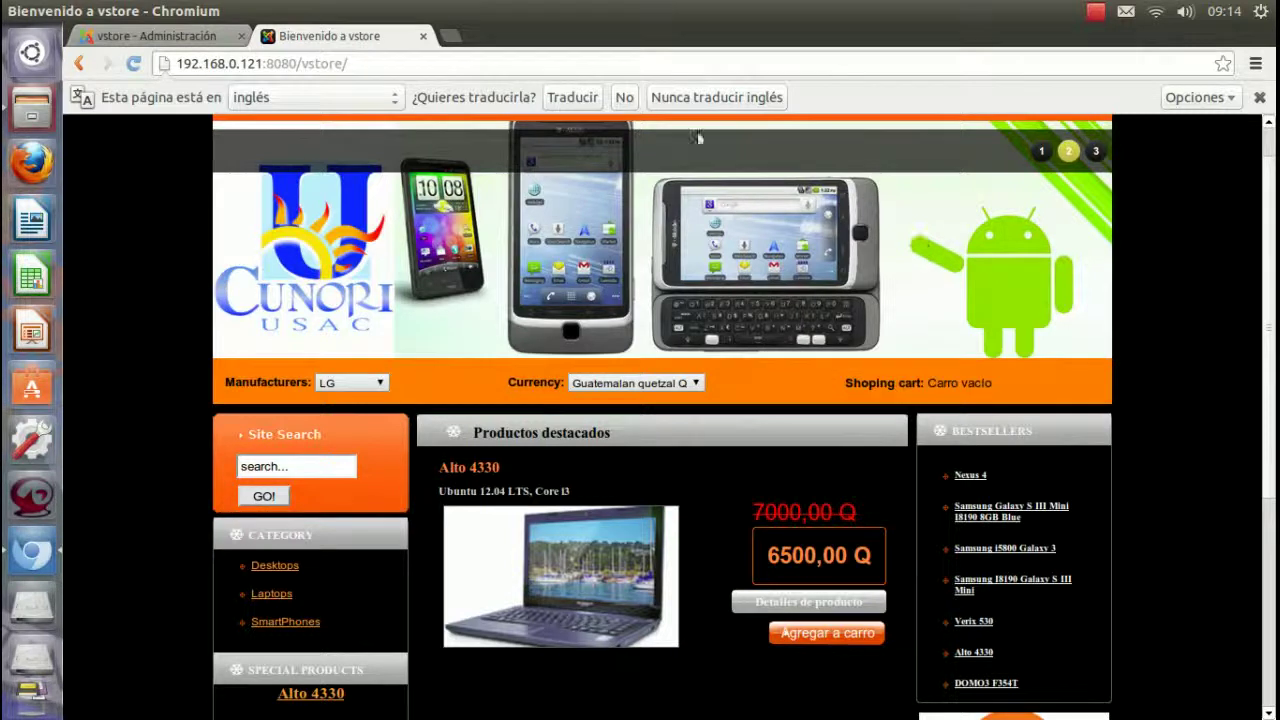
pyautogui.click(618, 97)
pyautogui.scroll(1, 527, 137)
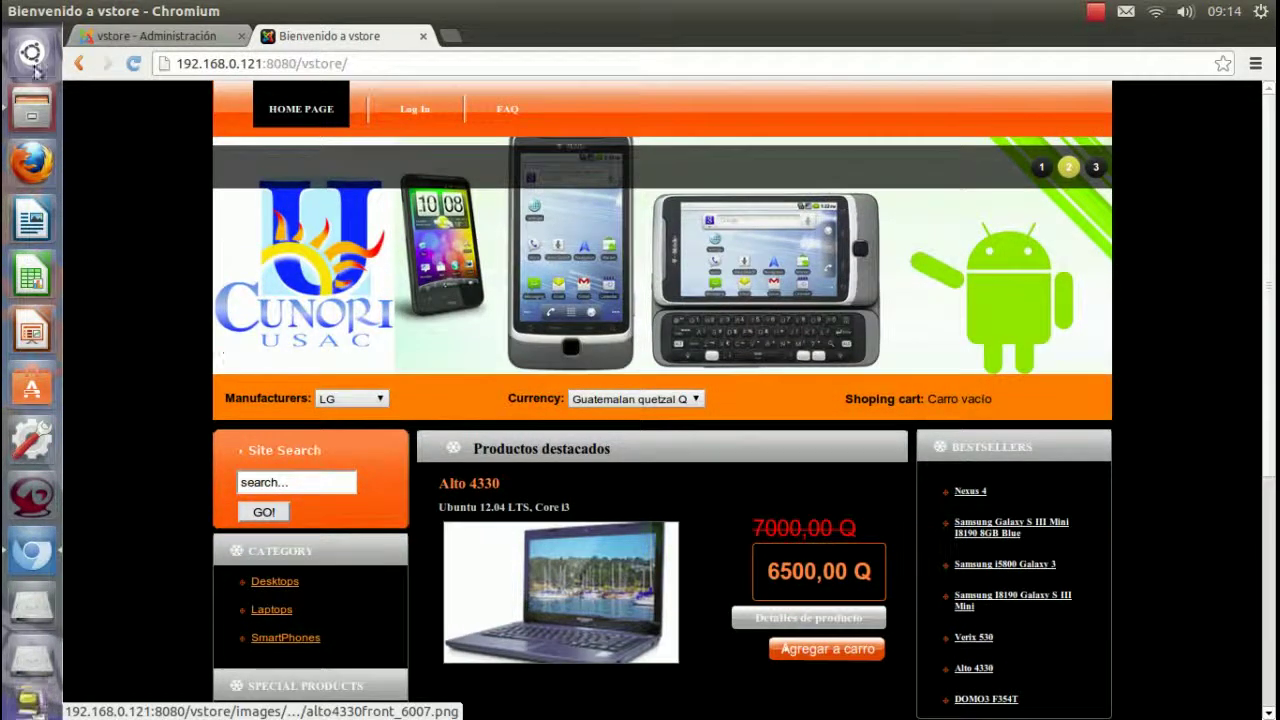
# Step: Return to the administration, open the Top menu's item list and review which entries are published
pyautogui.click(155, 36)
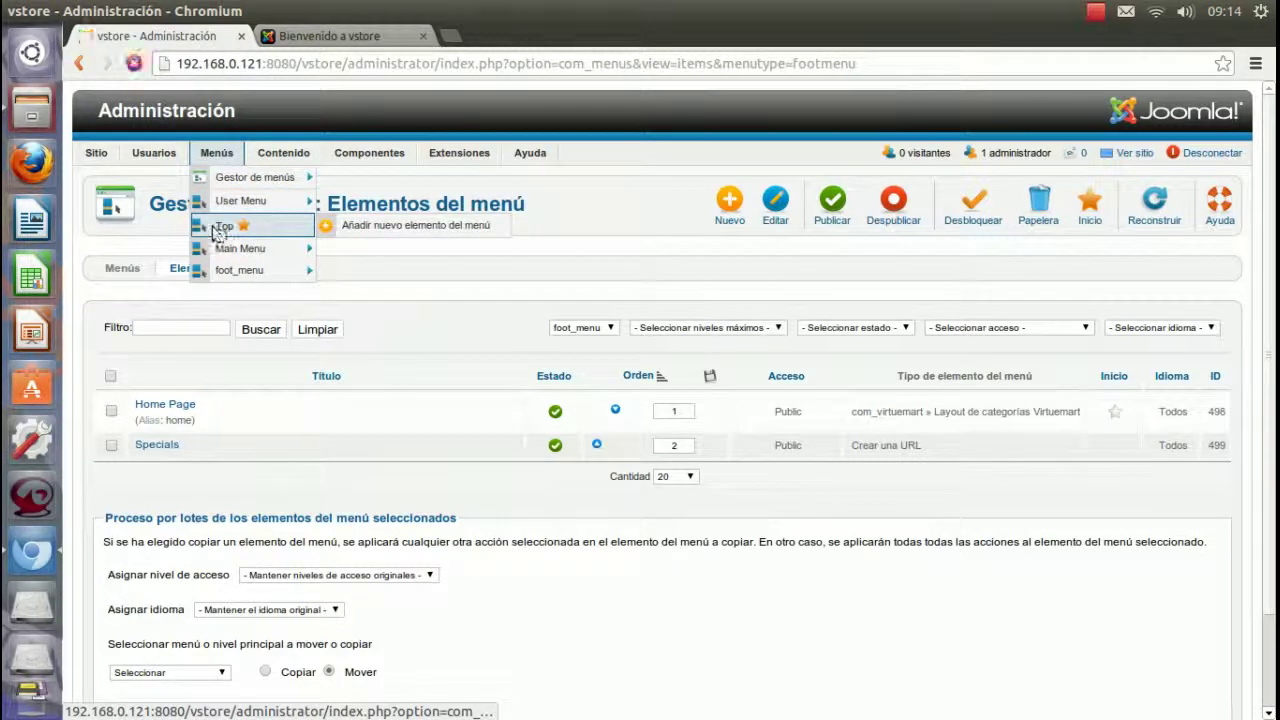
pyautogui.click(219, 232)
pyautogui.scroll(-3, 177, 537)
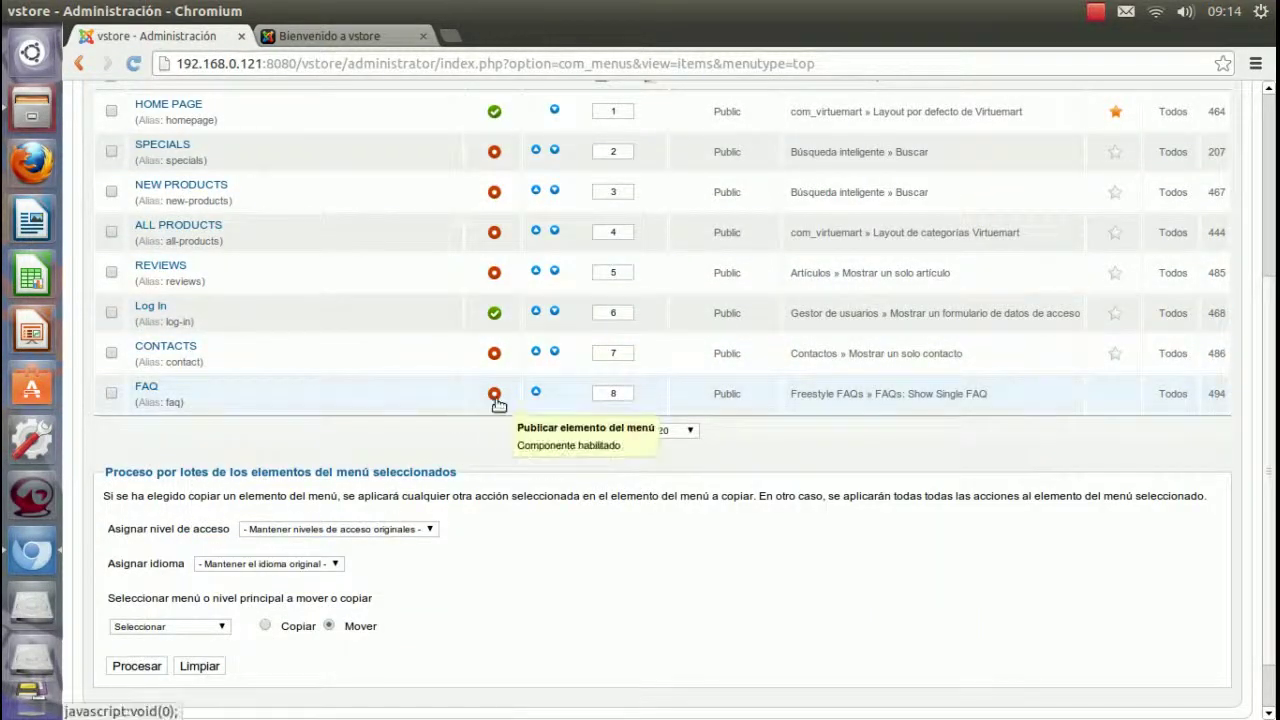
pyautogui.scroll(5, 491, 380)
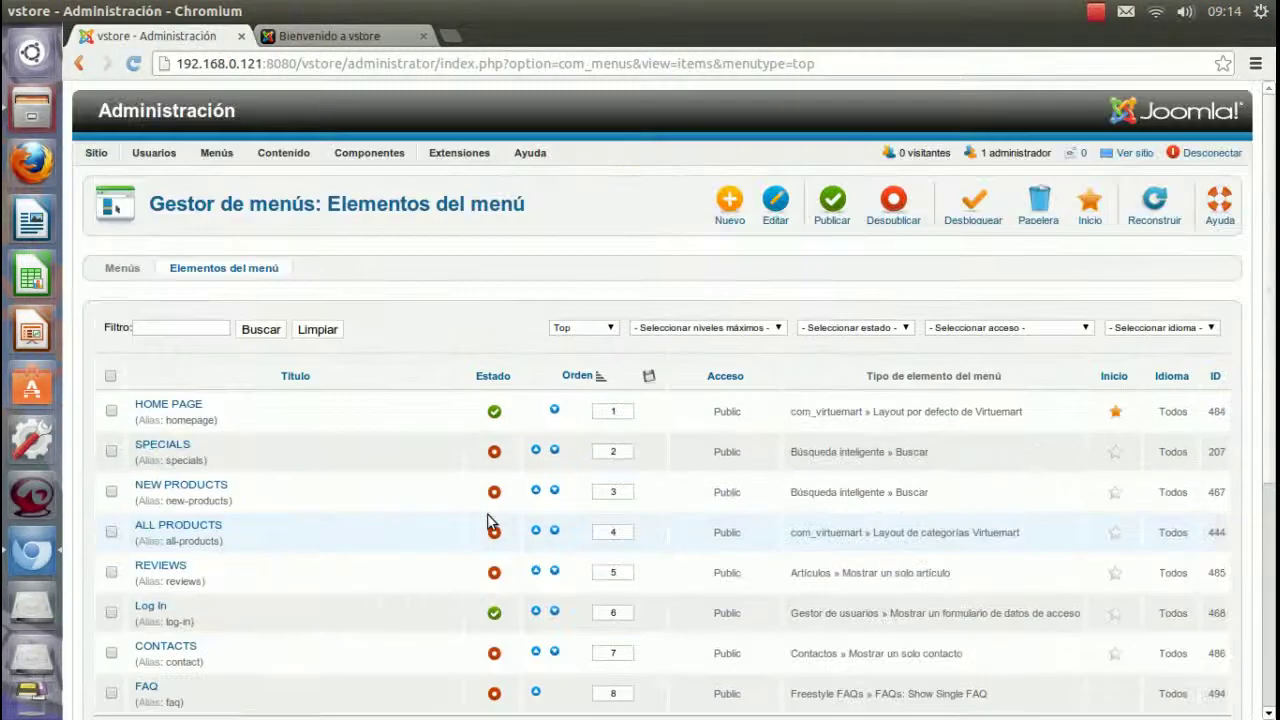
# Step: Open the VirtueMart control panel and review the options under its store, configuration, tools and products sections
pyautogui.moveTo(436, 166)
pyautogui.moveTo(369, 153)
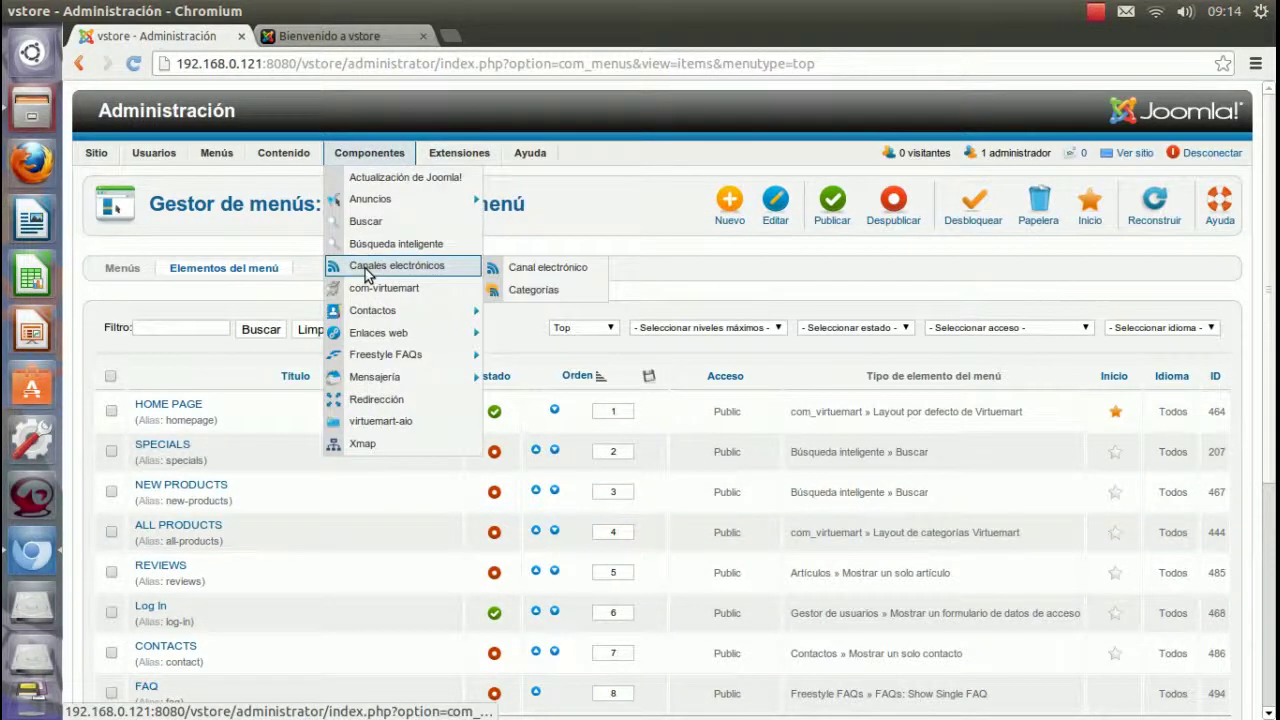
pyautogui.click(386, 288)
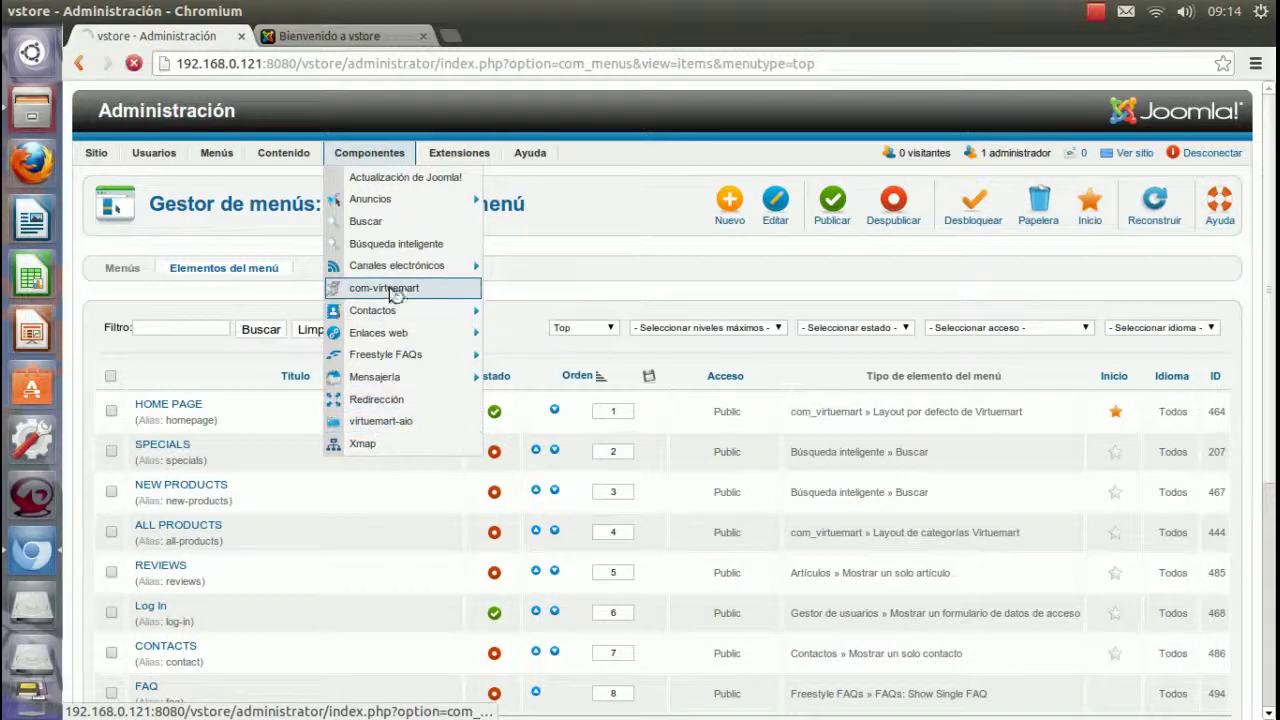
pyautogui.moveTo(420, 354)
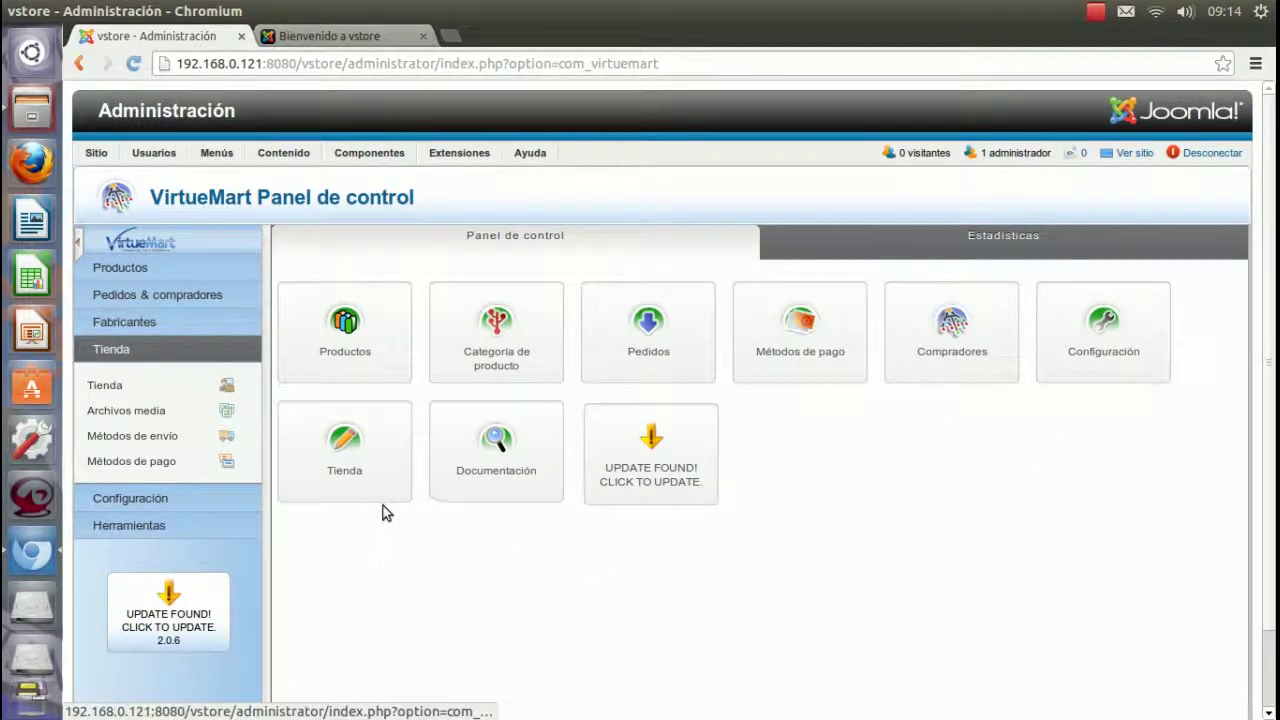
pyautogui.click(137, 500)
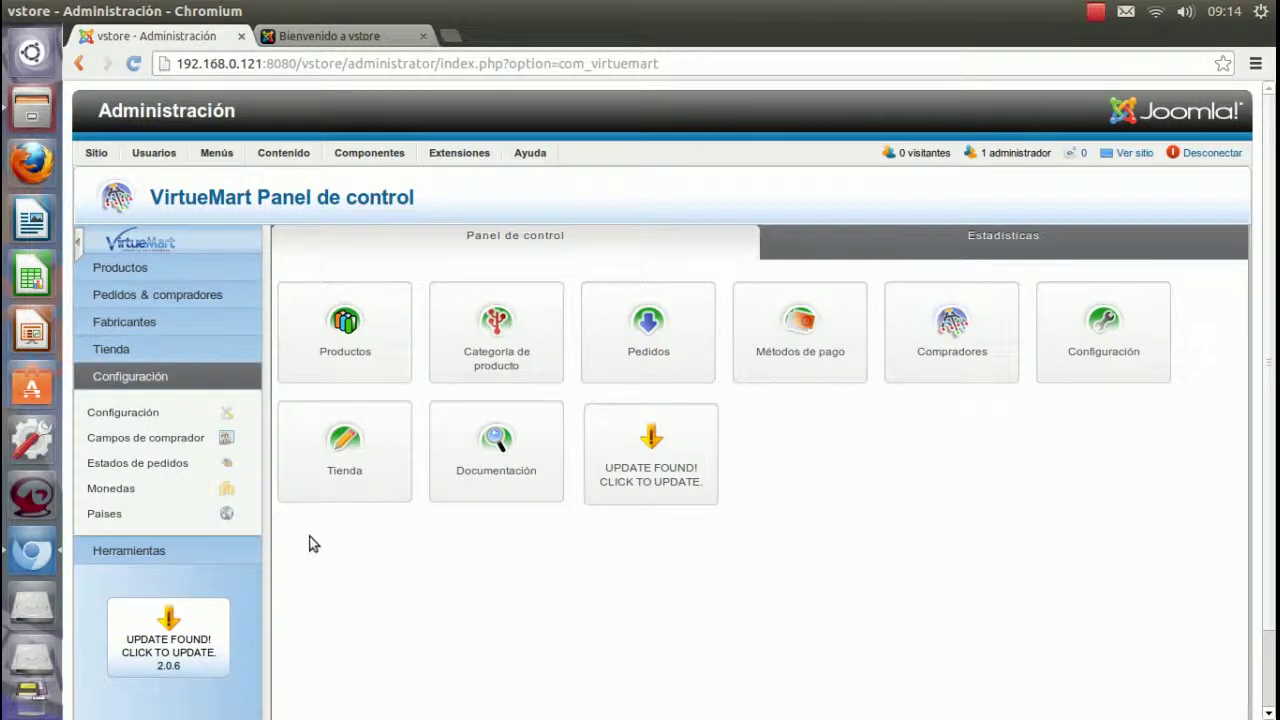
pyautogui.click(100, 551)
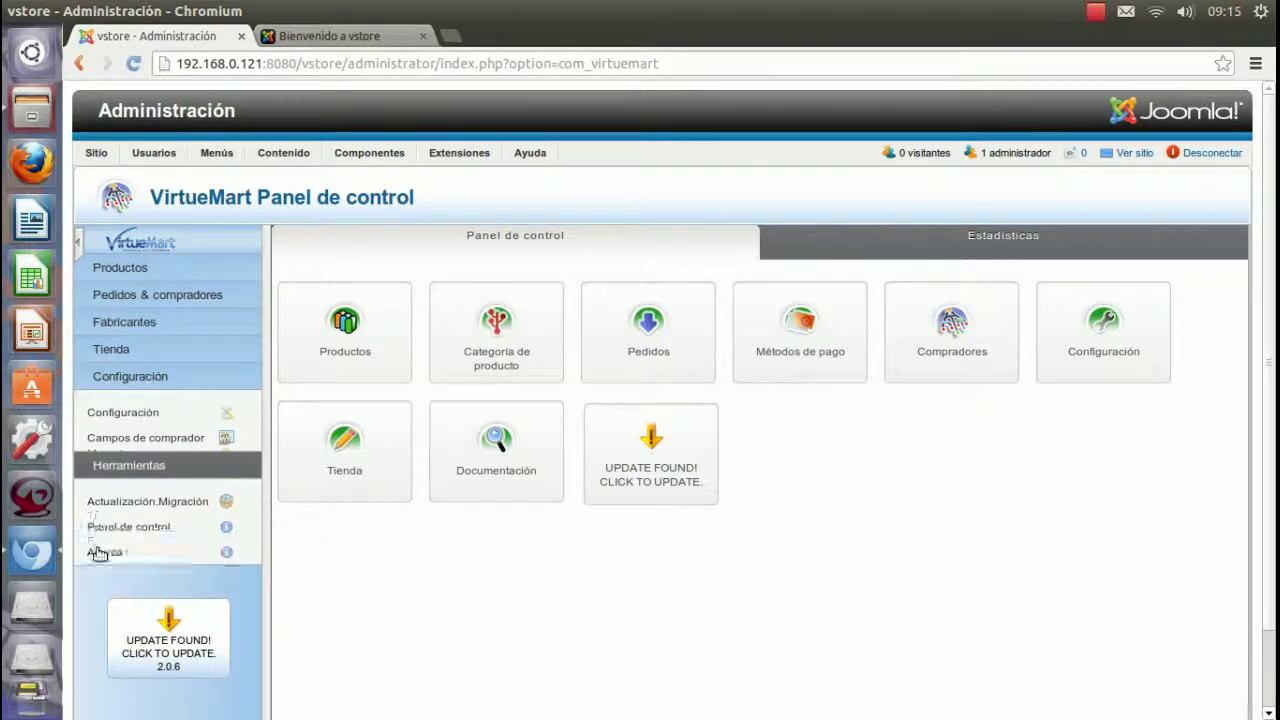
pyautogui.click(118, 268)
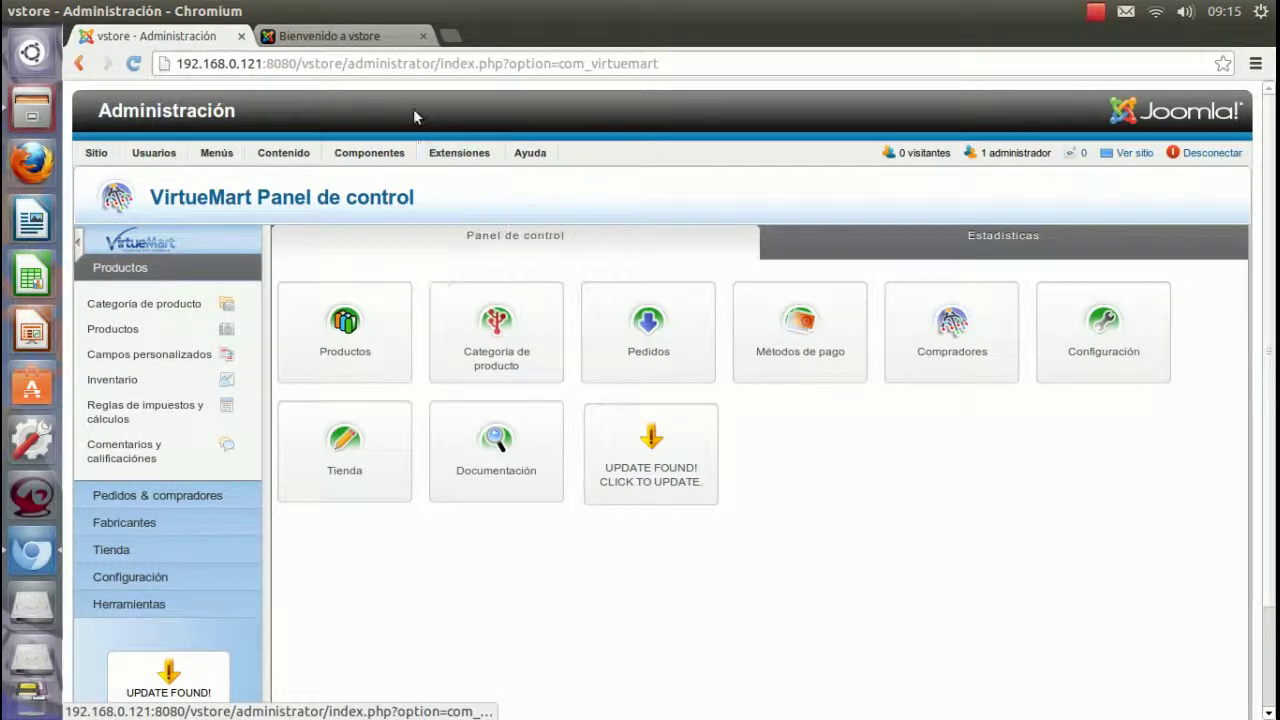
# Step: On the public storefront, copy a banner slide's image URL, inspect the address in a new browser tab, and close that tab
pyautogui.click(362, 40)
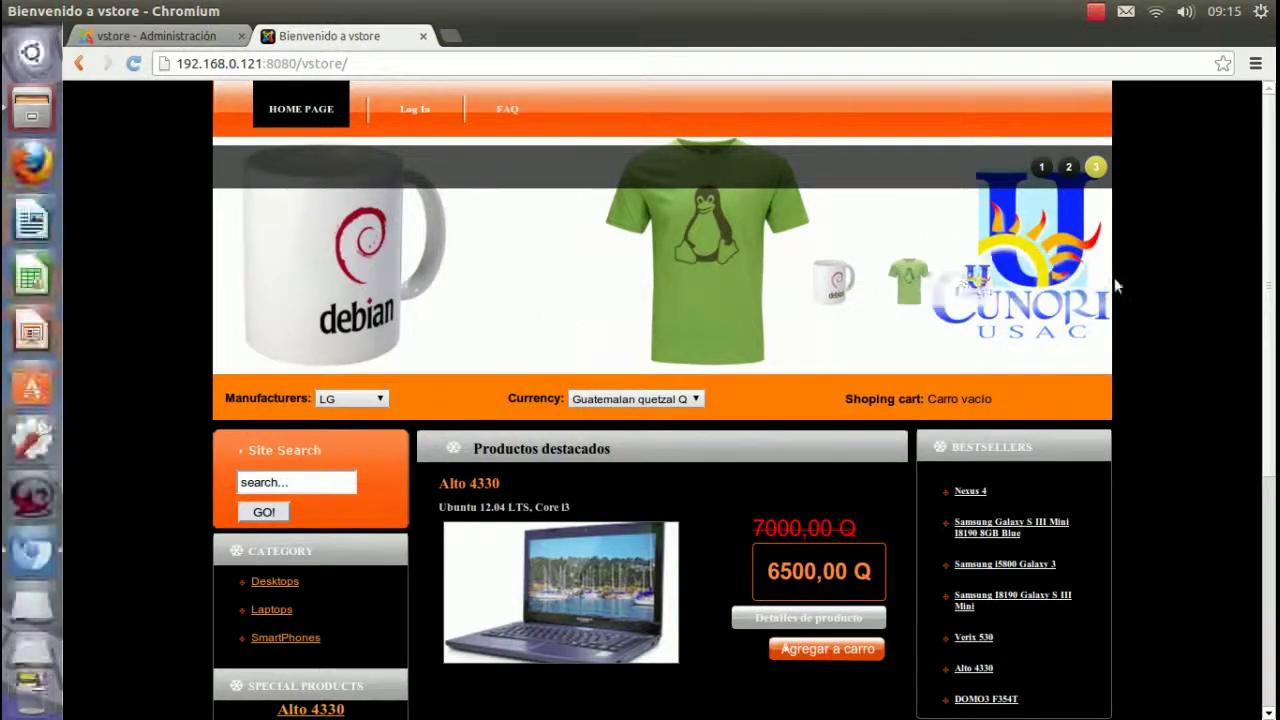
pyautogui.rightClick(630, 271)
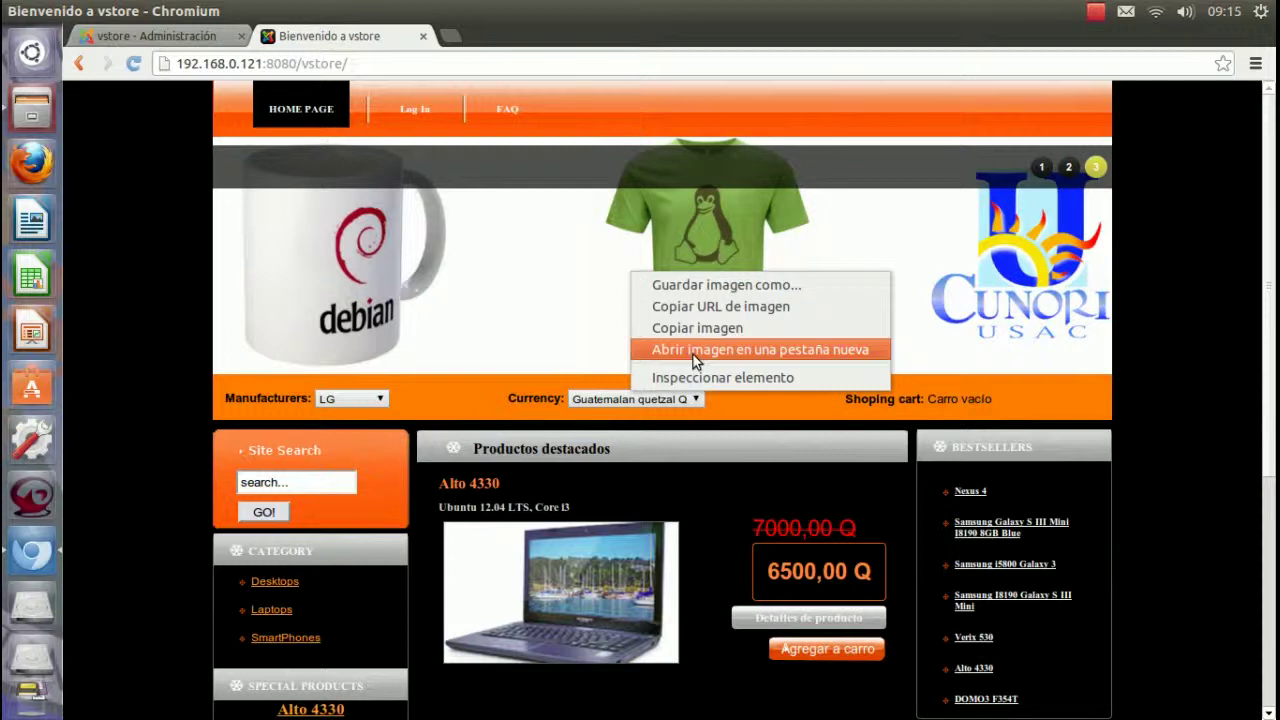
pyautogui.click(697, 307)
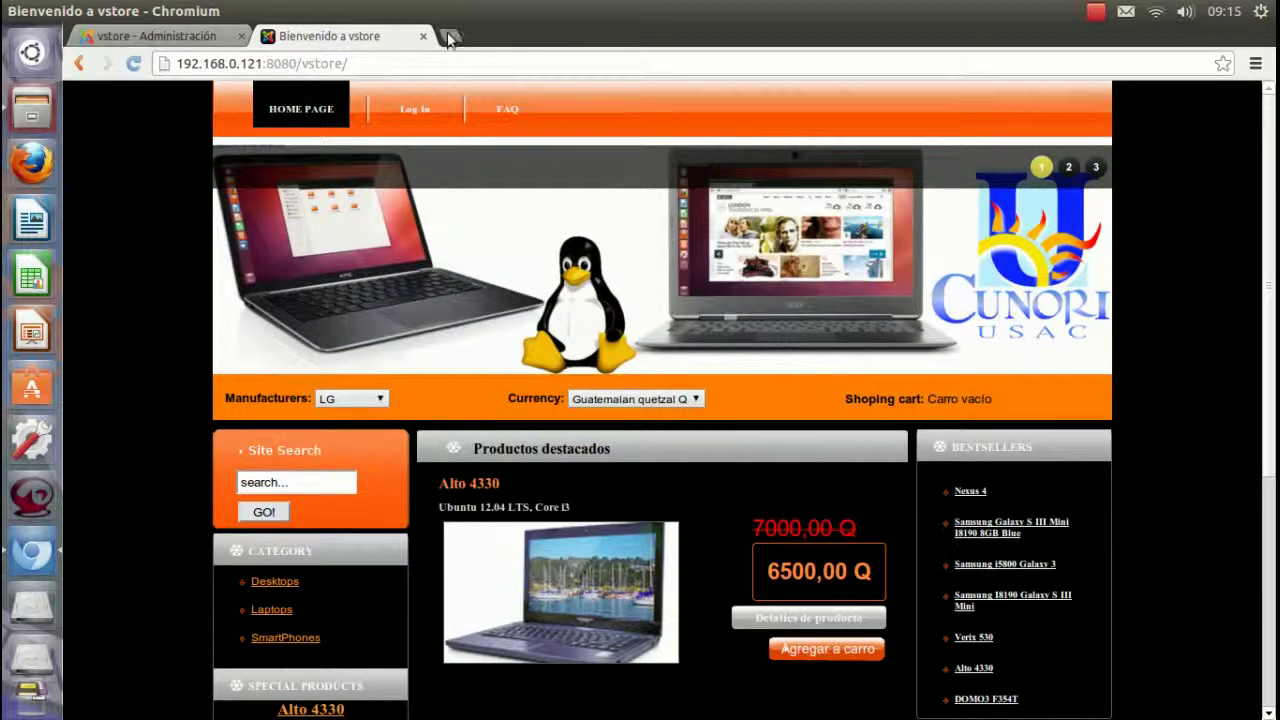
pyautogui.click(450, 36)
pyautogui.rightClick(424, 62)
pyautogui.click(472, 124)
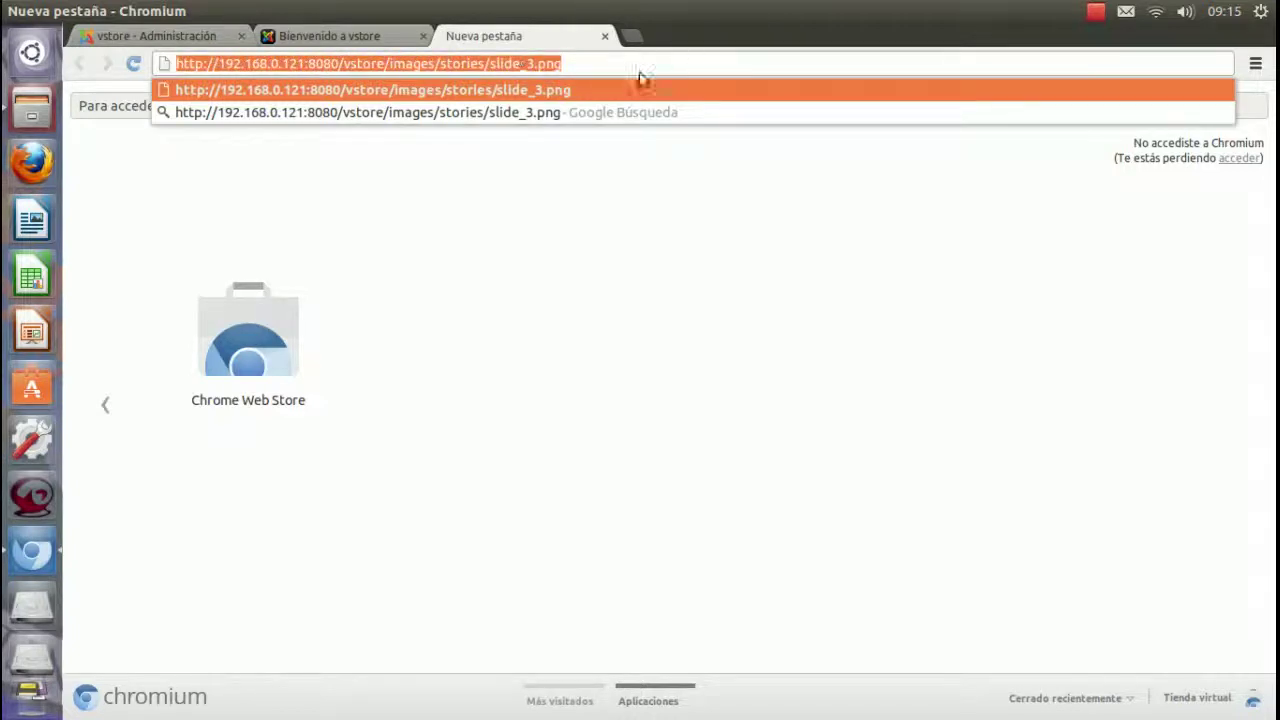
pyautogui.click(608, 63)
pyautogui.click(604, 36)
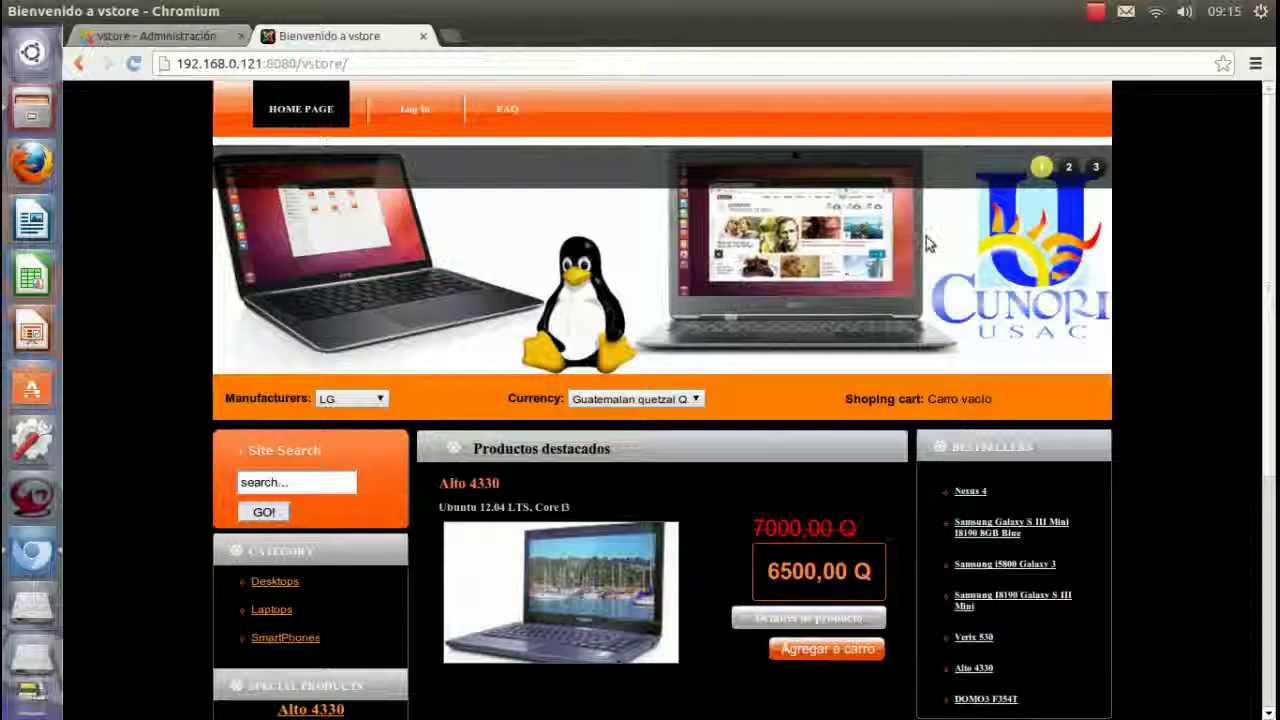
# Step: Show the third banner slide and review the home page's featured product, categories, special products, bestsellers and banners
pyautogui.click(1094, 168)
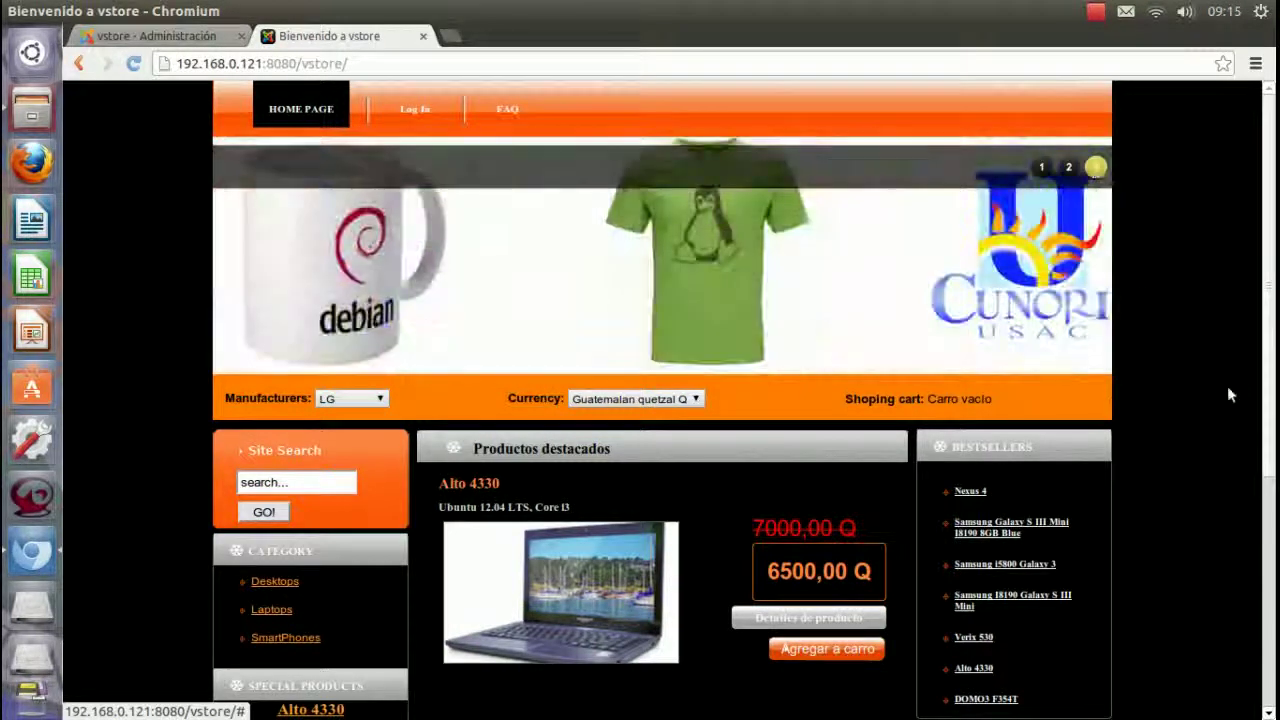
pyautogui.scroll(-5, 1215, 396)
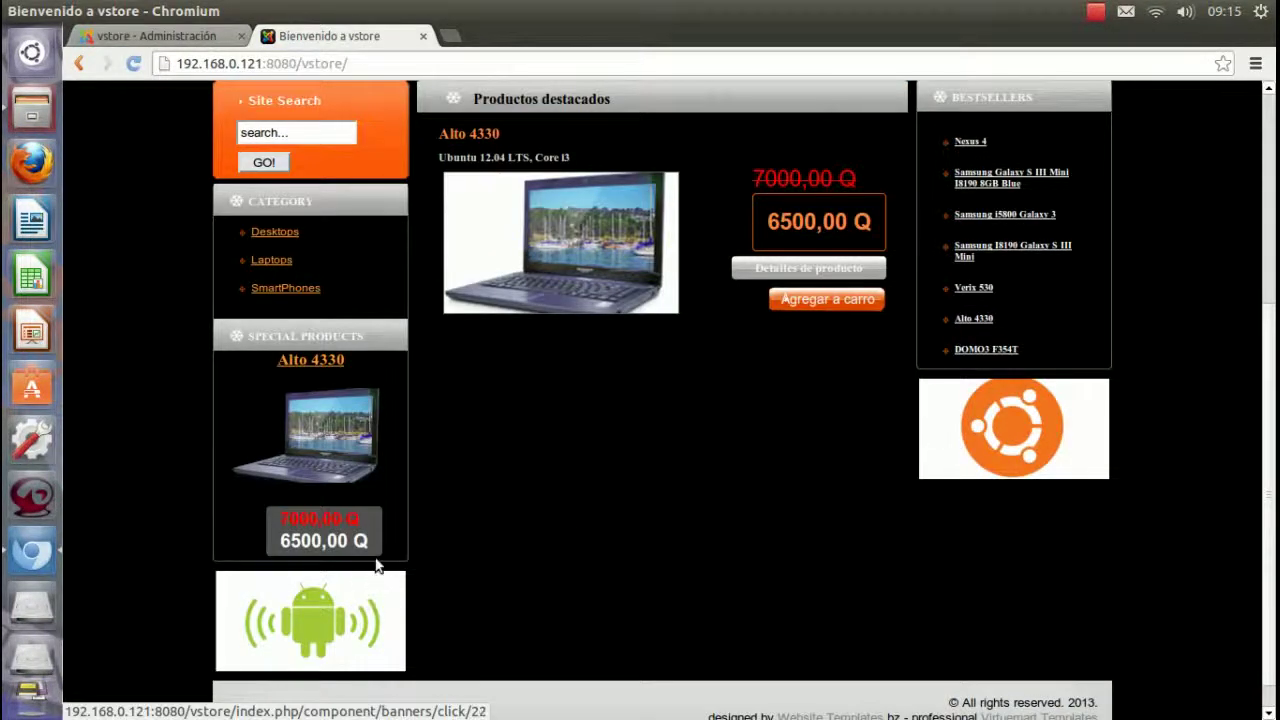
pyautogui.scroll(3, 591, 527)
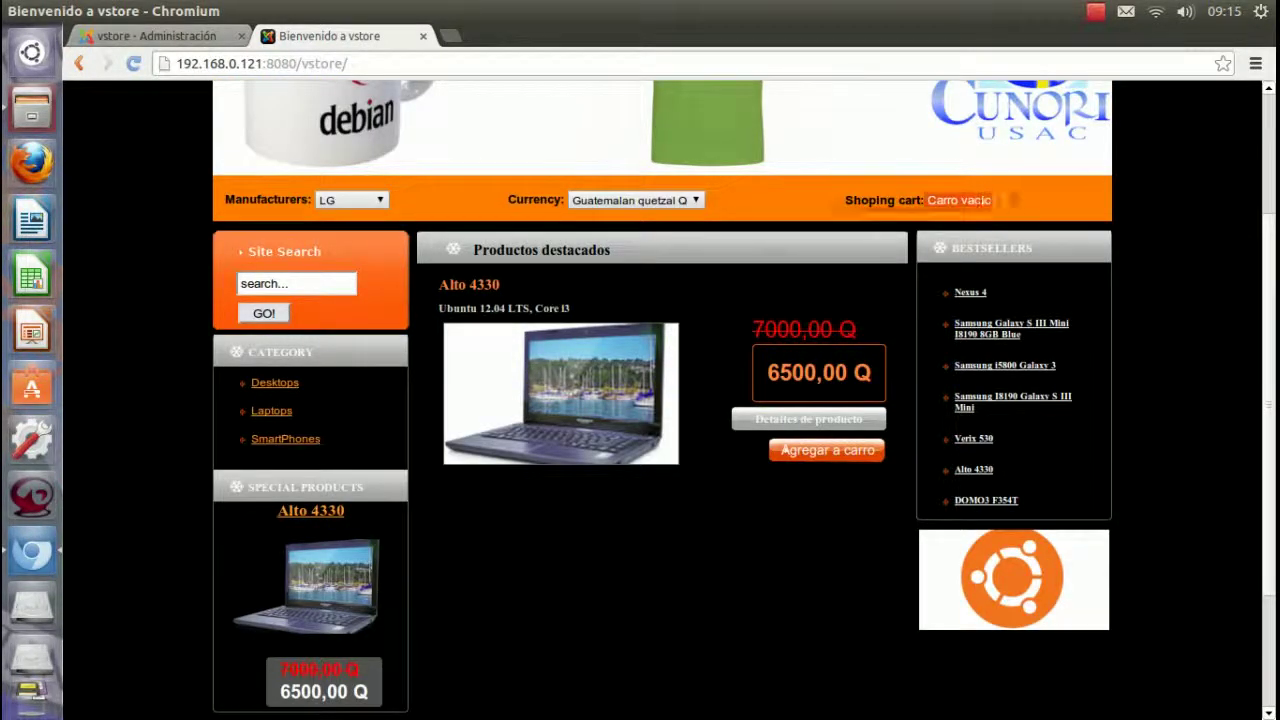
# Step: Open the featured Alto 4330's product details, read its description, add one unit to the cart and continue shopping
pyautogui.click(773, 419)
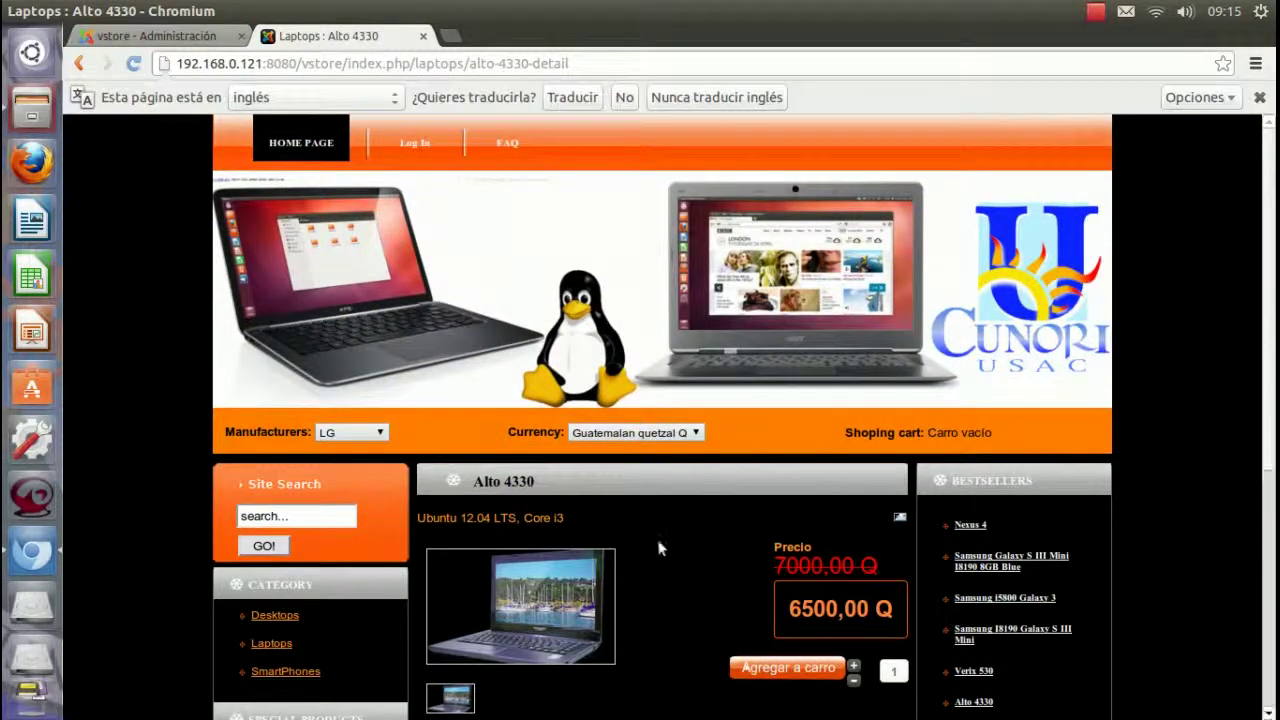
pyautogui.click(1260, 98)
pyautogui.scroll(-4, 713, 488)
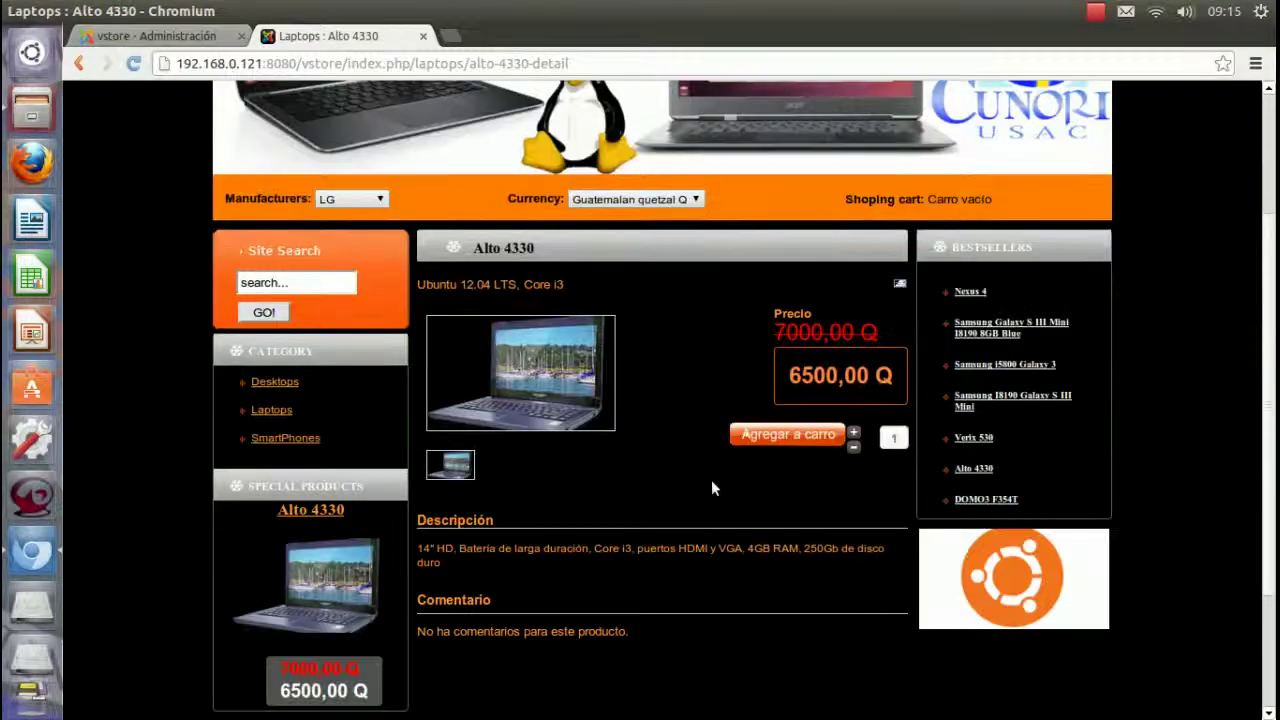
pyautogui.moveTo(459, 582); pyautogui.dragTo(421, 549)
pyautogui.click(563, 285)
pyautogui.click(745, 432)
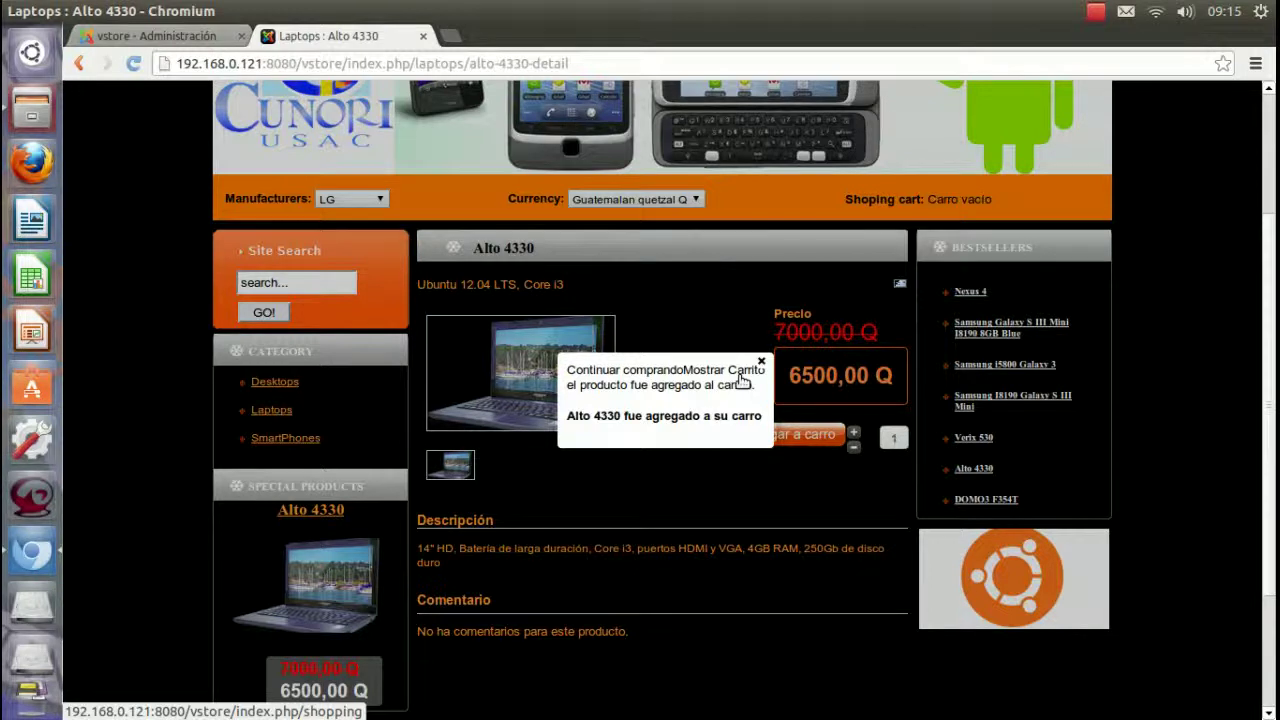
pyautogui.click(630, 370)
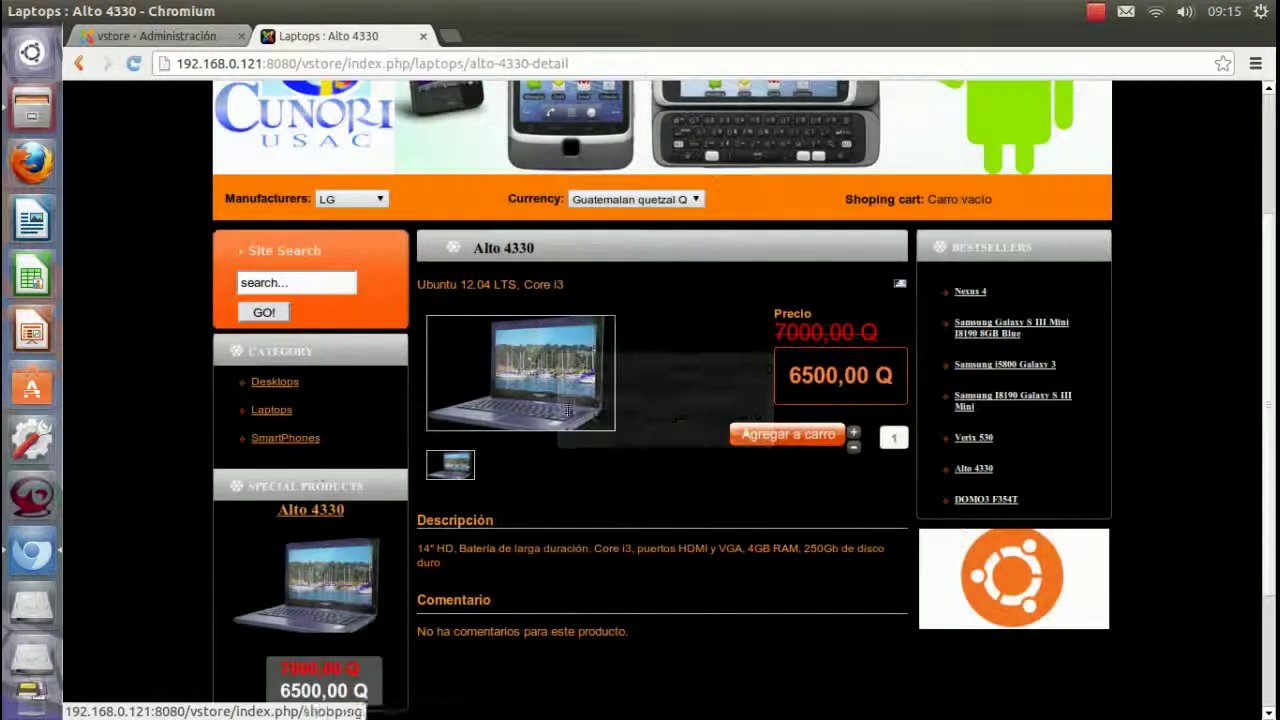
# Step: From the SmartPhones category, add one Samsung Galaxy S III Mini I8190 8GB Blue to the cart and show the cart
pyautogui.click(286, 440)
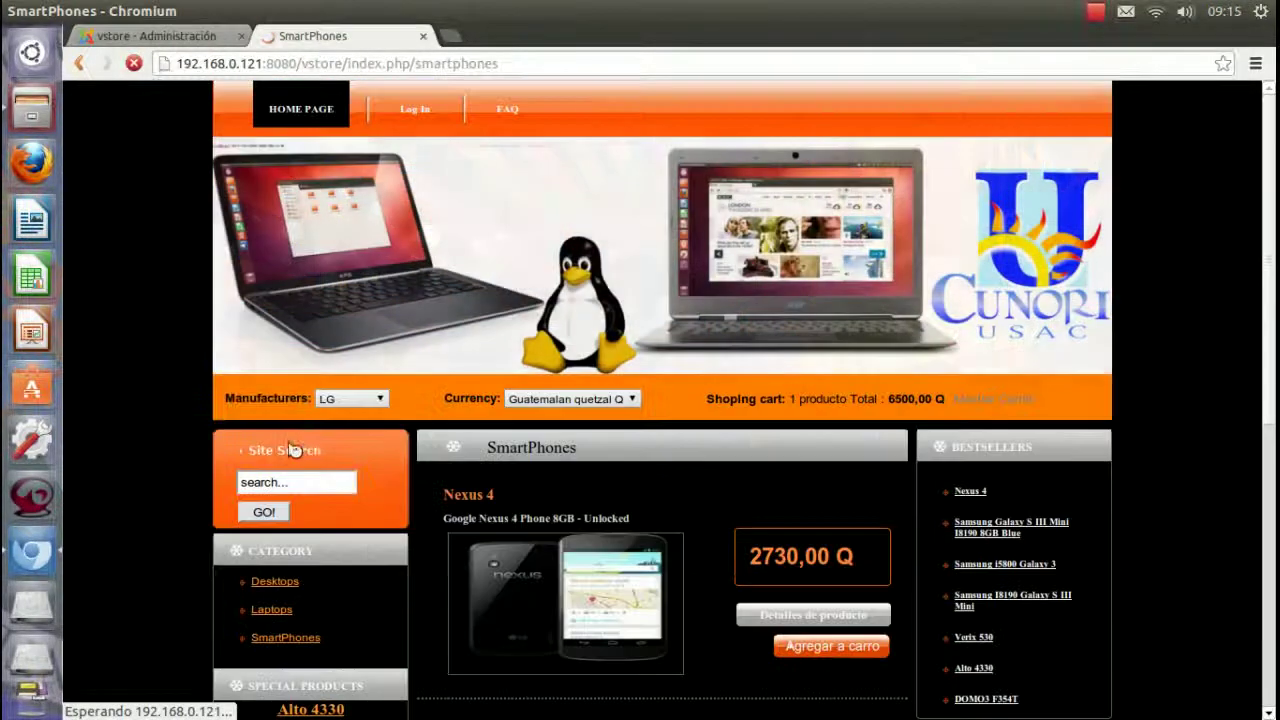
pyautogui.scroll(-3, 745, 517)
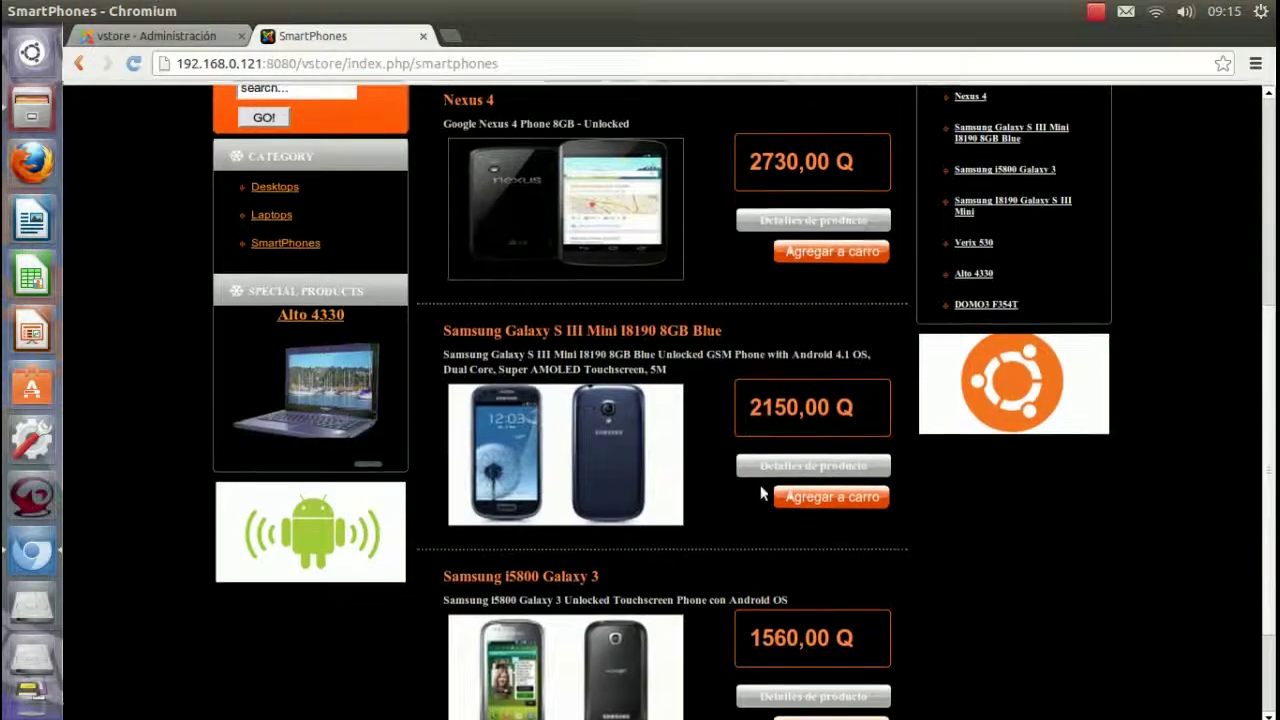
pyautogui.click(752, 490)
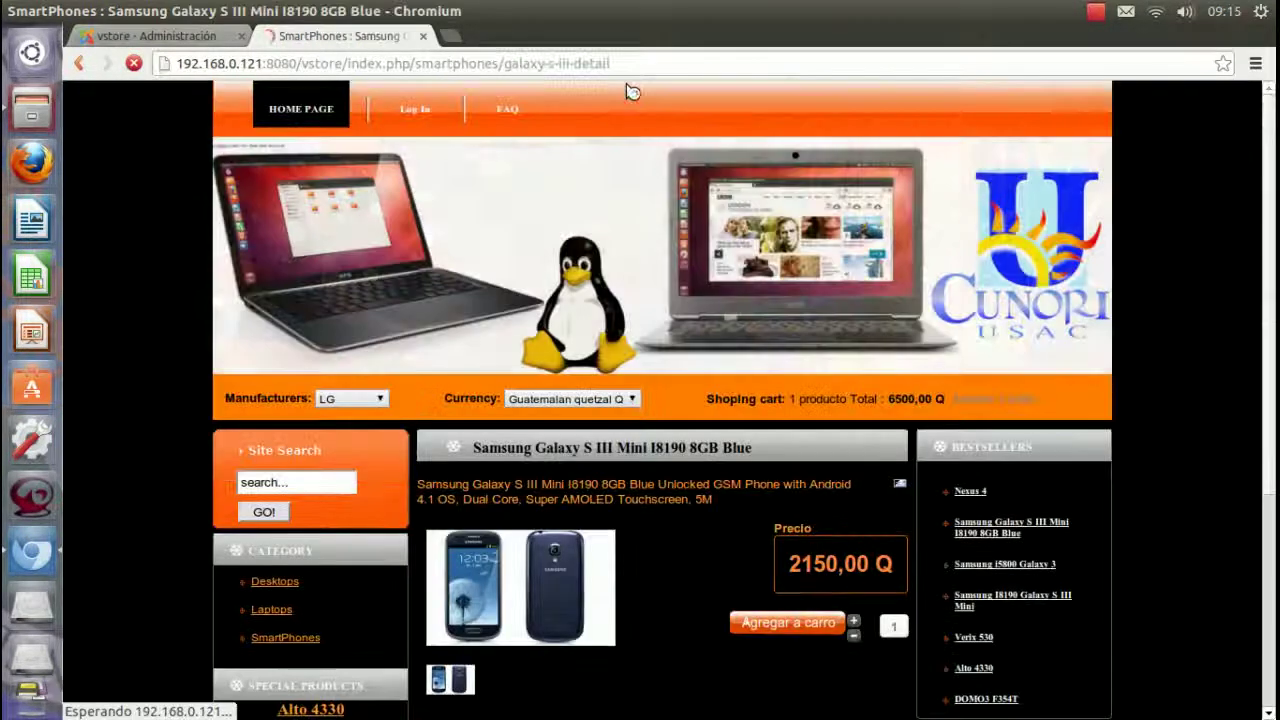
pyautogui.scroll(-3, 600, 378)
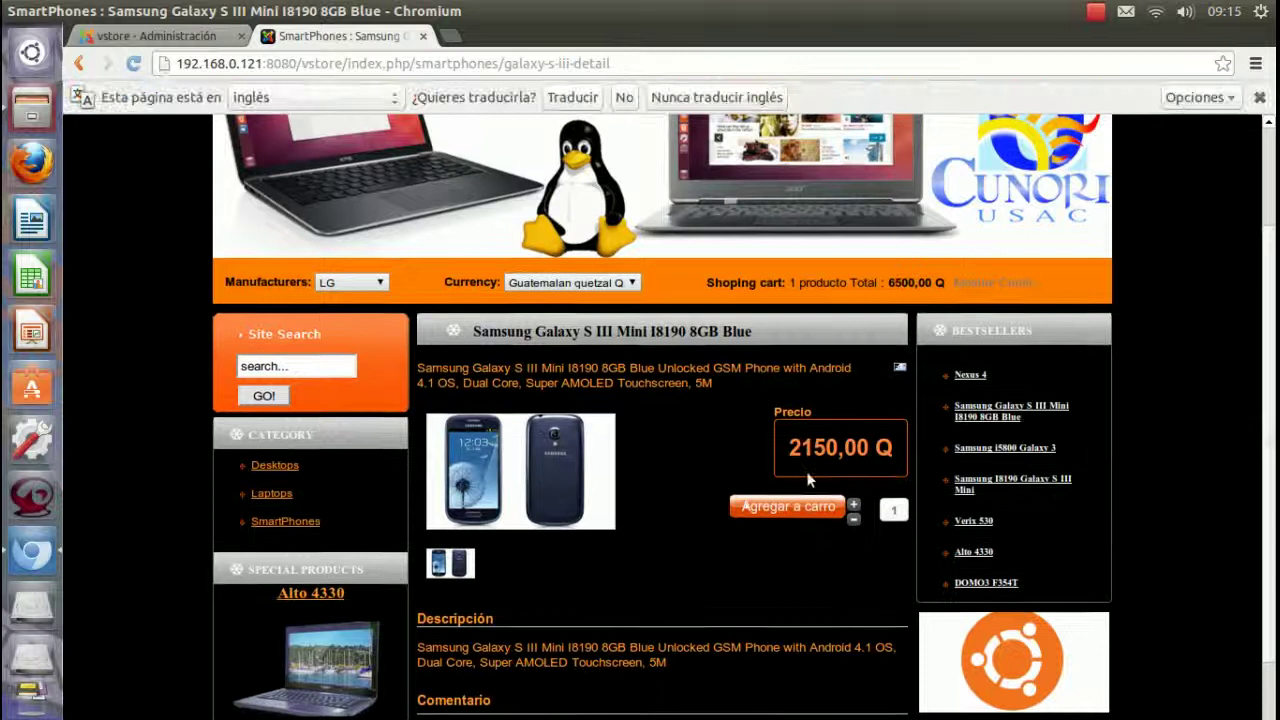
pyautogui.click(786, 510)
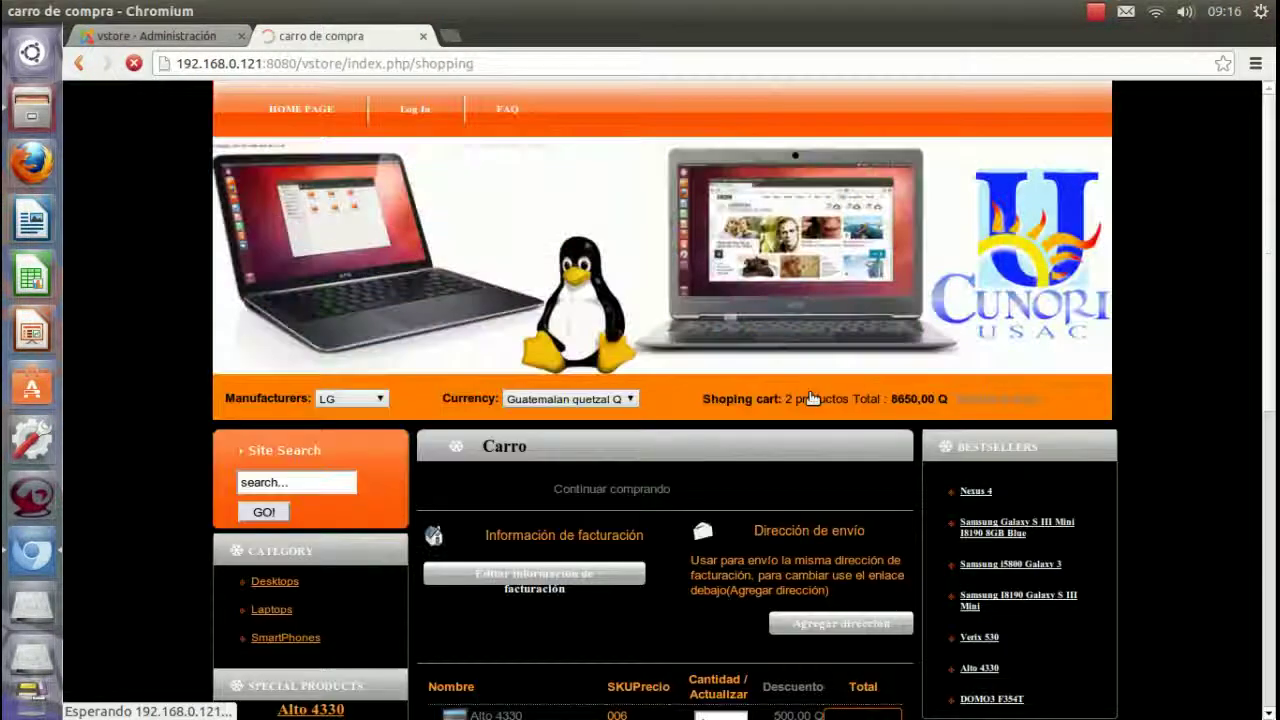
# Step: Review the cart's products, quantities, discounts, totals and payment method section
pyautogui.scroll(-2, 612, 437)
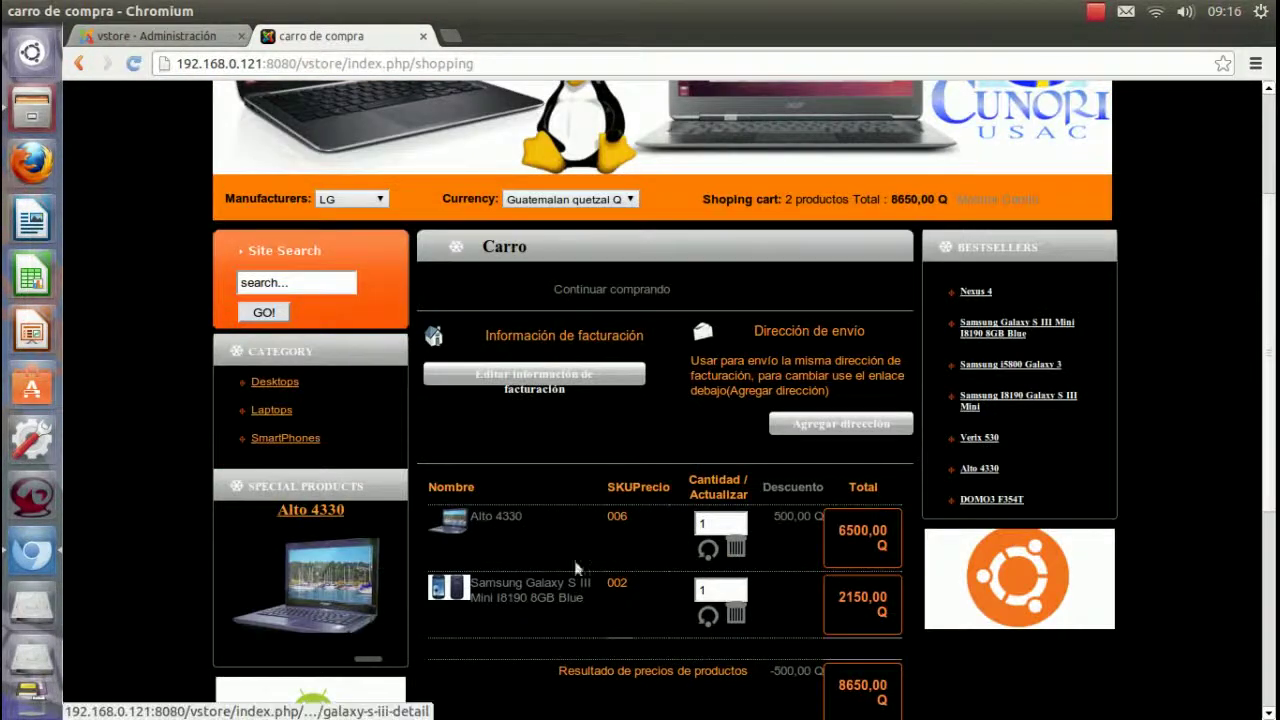
pyautogui.scroll(-1, 479, 510)
pyautogui.scroll(-2, 477, 518)
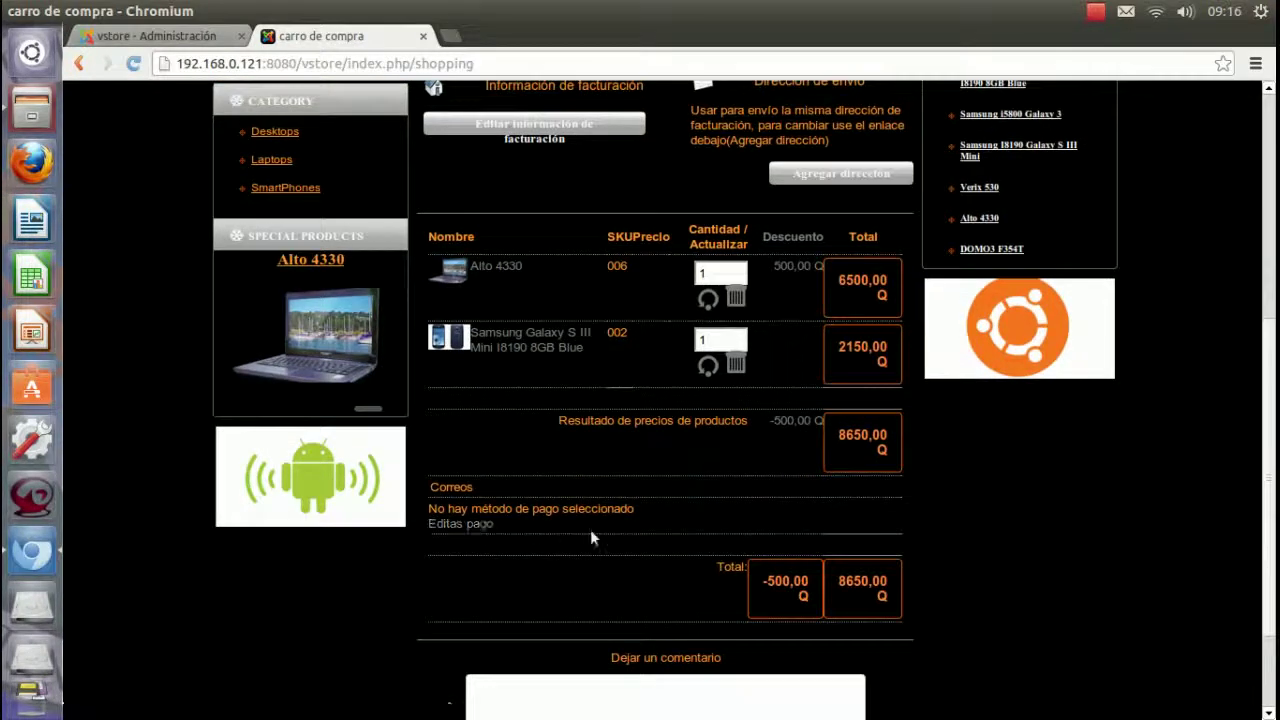
pyautogui.scroll(2, 590, 529)
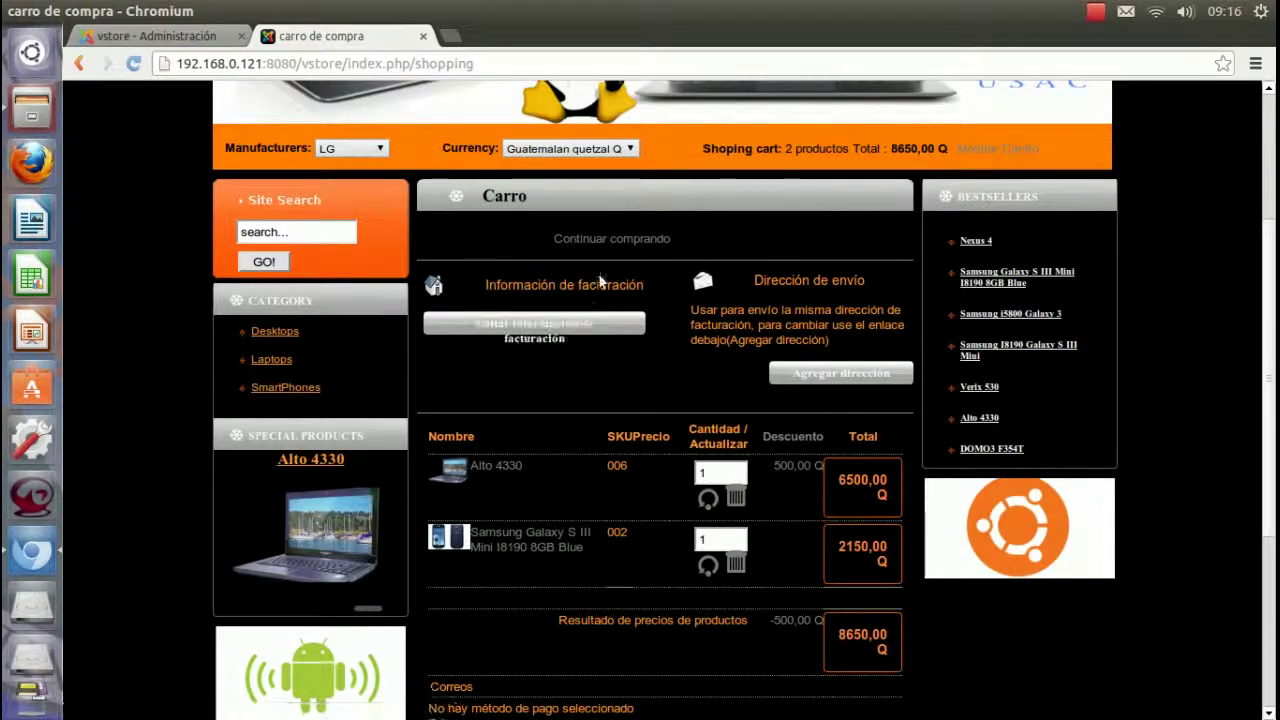
# Step: Open the billing information form from the cart and examine its login and customer fields
pyautogui.click(487, 326)
pyautogui.scroll(-5, 640, 410)
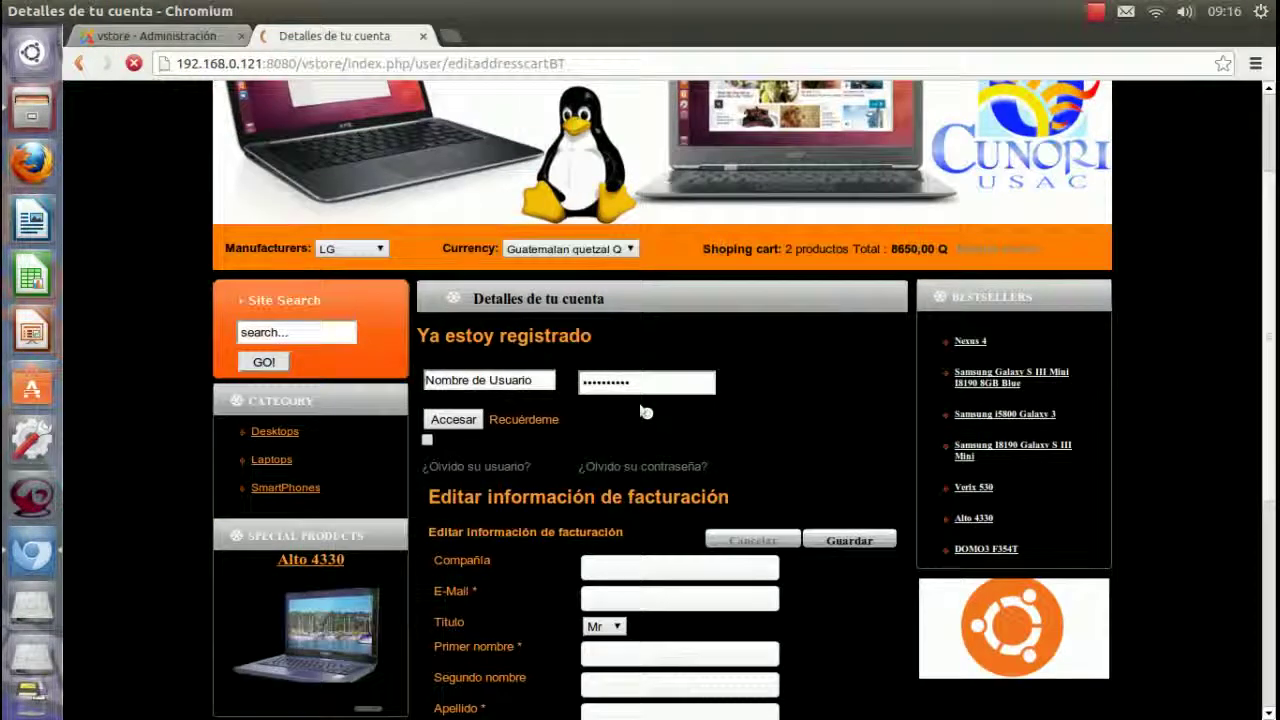